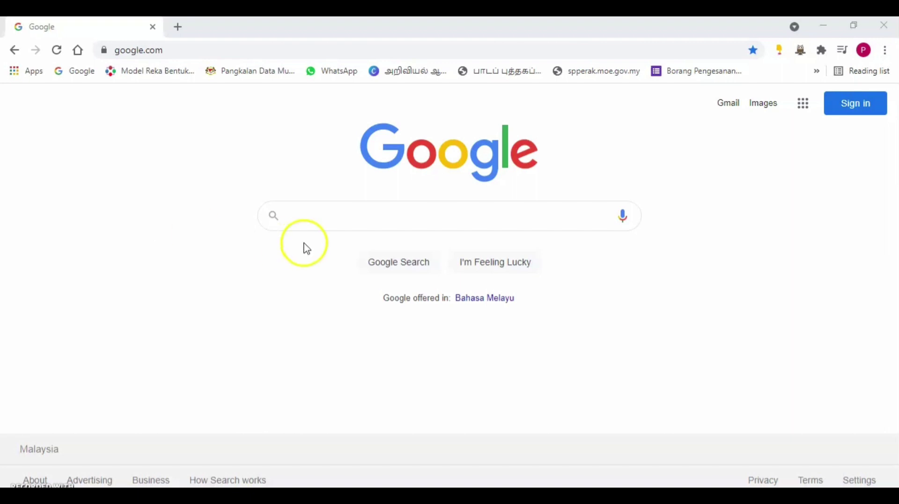
Open Google Forms from the browser's apps page and create a new blank form.
{"action": "left_click", "coordinate": [312, 217]}
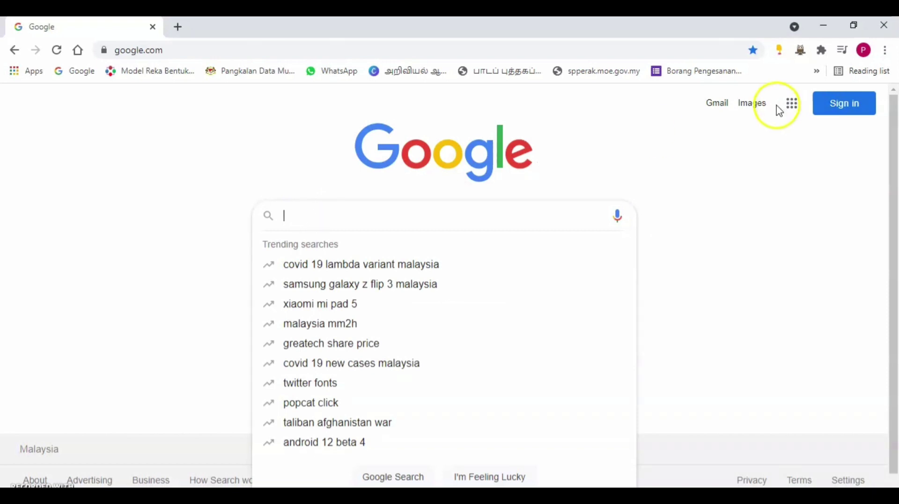
{"action": "left_click", "coordinate": [793, 104]}
{"action": "scroll", "coordinate": [799, 334], "scroll_direction": "down", "scroll_amount": 3}
{"action": "scroll", "coordinate": [799, 333], "scroll_direction": "down", "scroll_amount": 10}
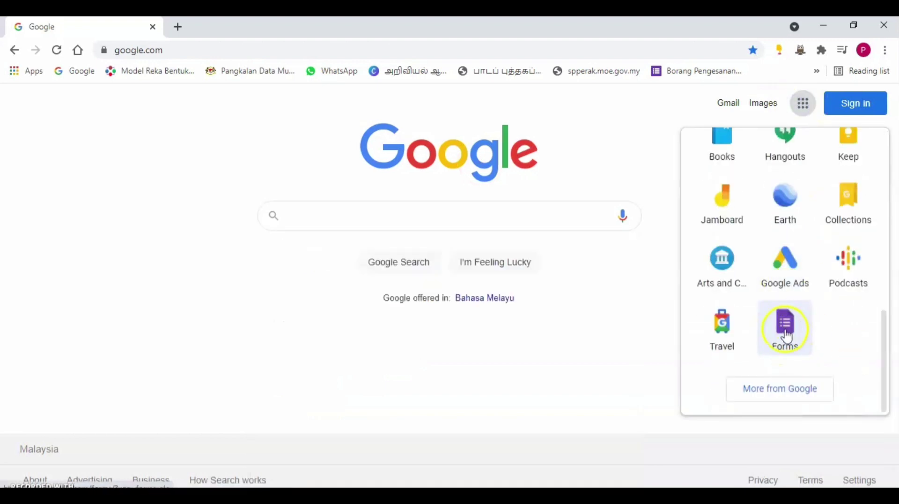
{"action": "left_click", "coordinate": [24, 80]}
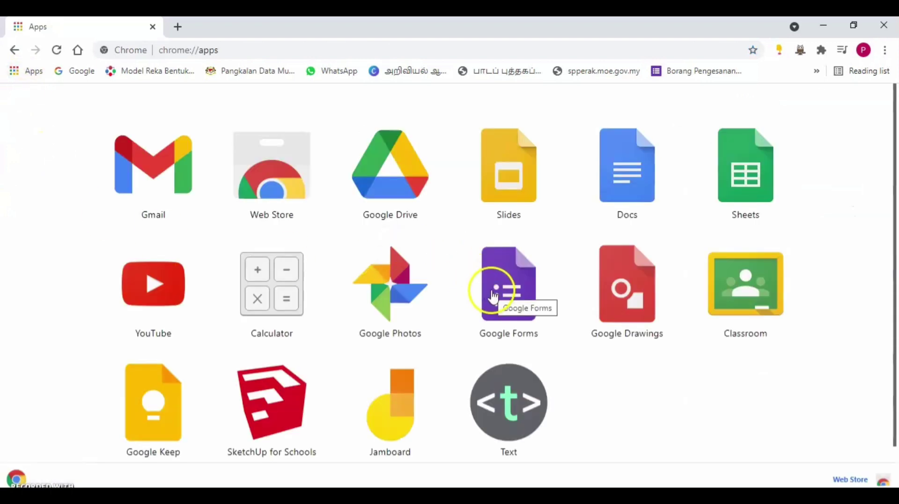
{"action": "left_click", "coordinate": [493, 297]}
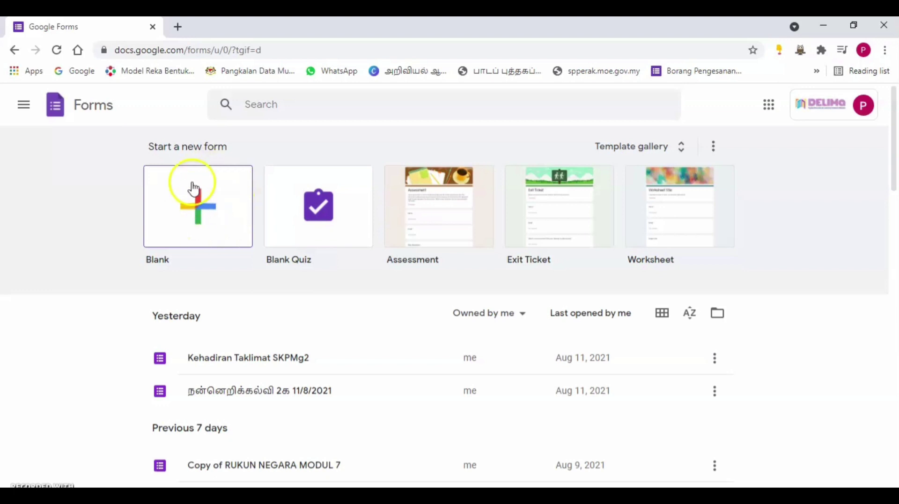
{"action": "left_click", "coordinate": [209, 223]}
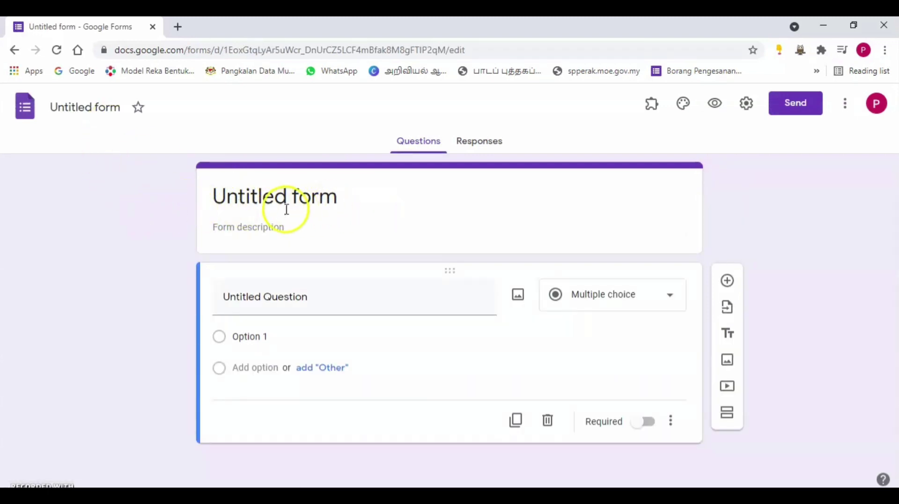
Set the form title to "வரலாறு ஆண்டு 4 16/8/2021".
{"action": "left_click", "coordinate": [233, 201]}
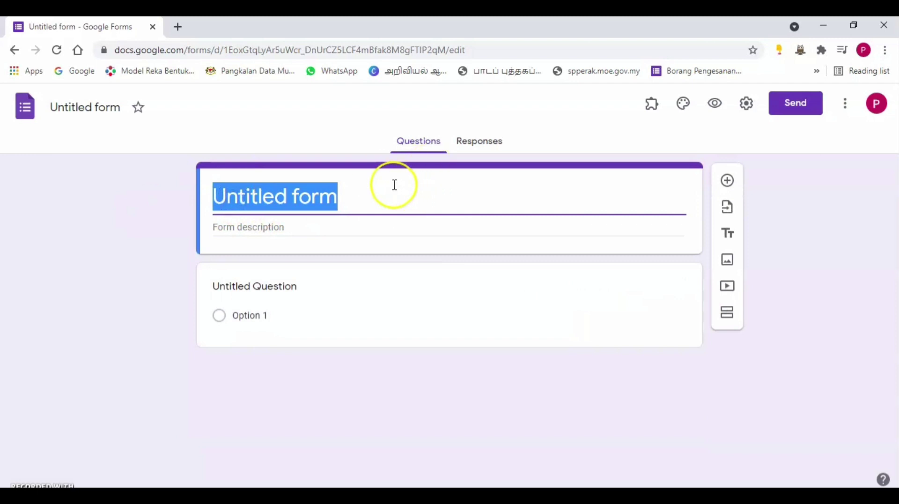
{"action": "type", "text": "var"}
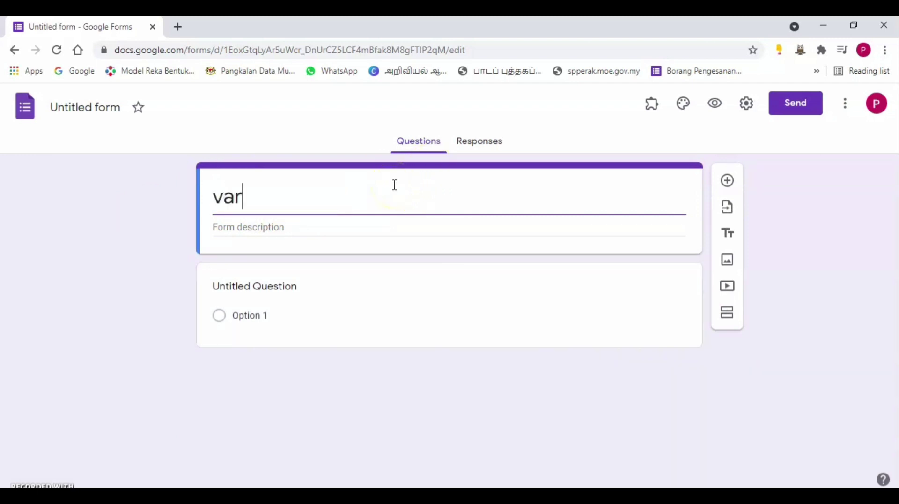
{"action": "key", "text": "BackSpace"}
{"action": "key", "text": "BackSpace"}
{"action": "key", "text": "BackSpace"}
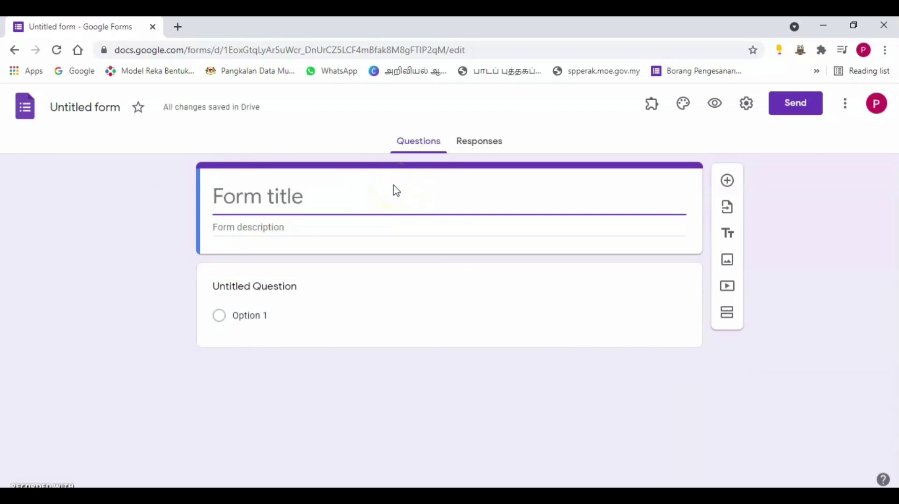
{"action": "type", "text": "வரலா"}
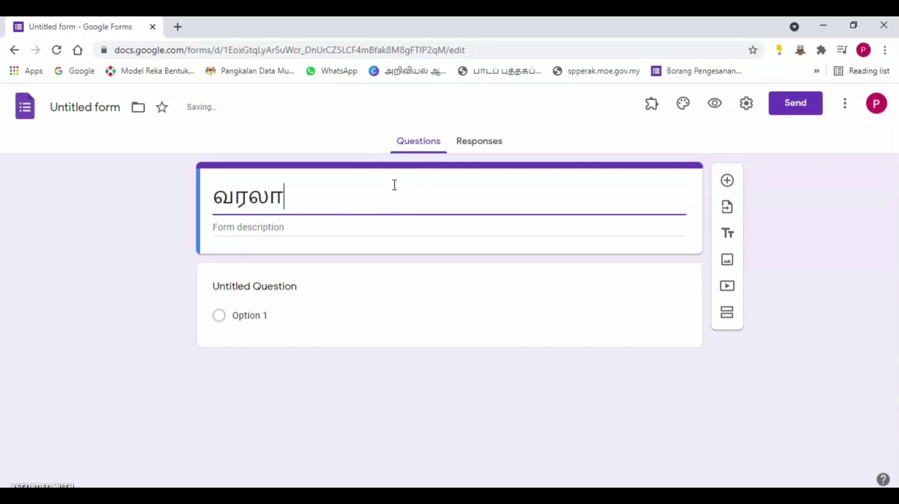
{"action": "type", "text": "று ஆண்டு 4"}
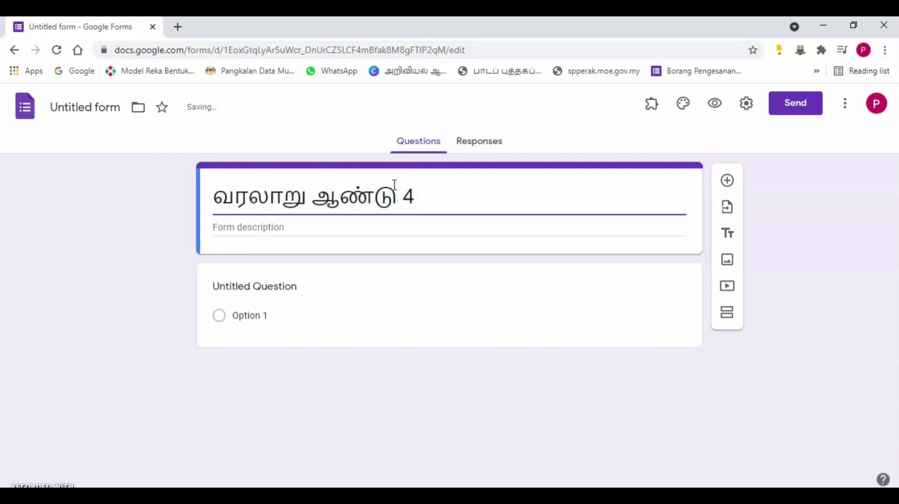
{"action": "type", "text": " 16/8/2021"}
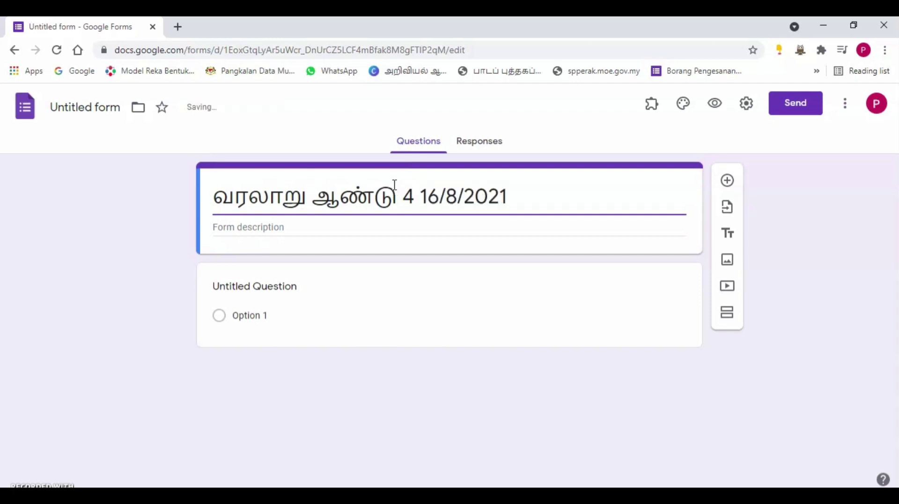
Enter the teacher's name in Tamil as the form description.
{"action": "left_click", "coordinate": [297, 229]}
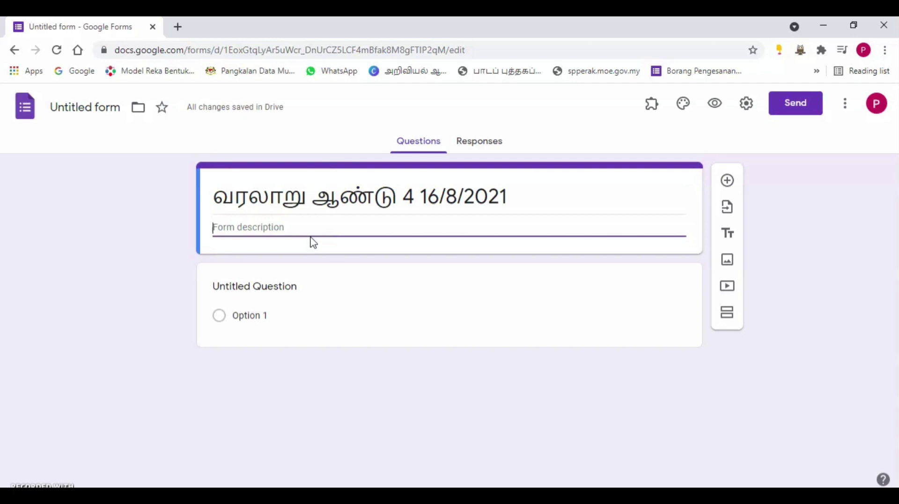
{"action": "type", "text": "t"}
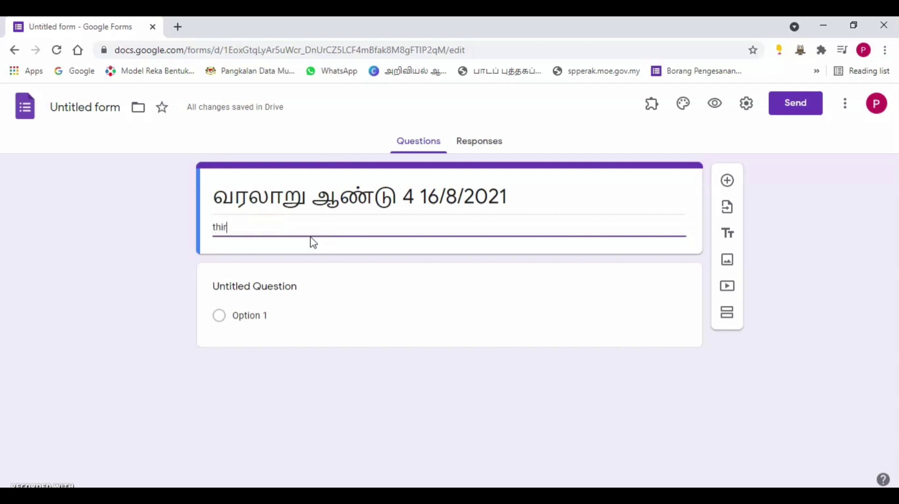
{"action": "type", "text": "hir"}
{"action": "key", "text": "BackSpace"}
{"action": "key", "text": "BackSpace"}
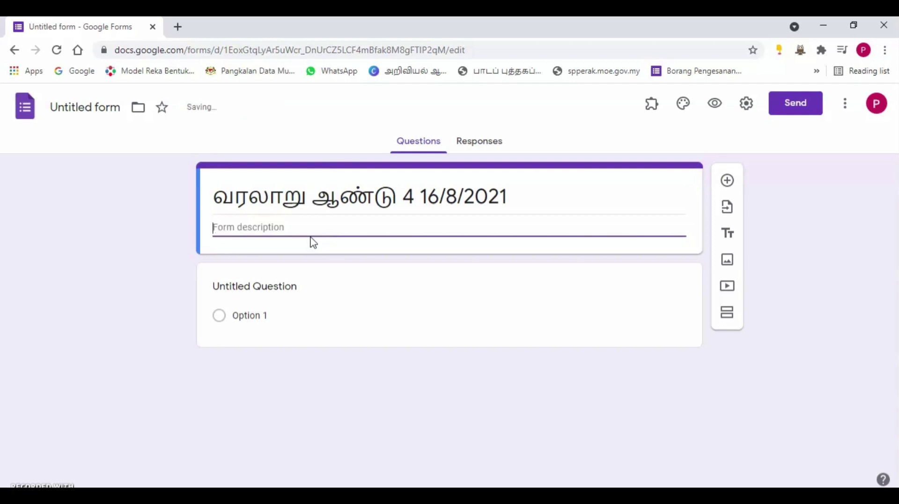
{"action": "type", "text": "திரும"}
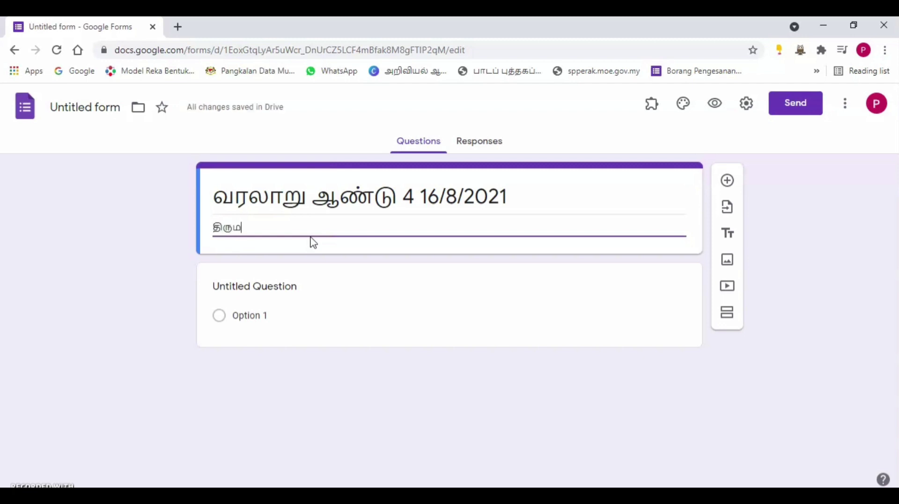
{"action": "type", "text": "தி வ்"}
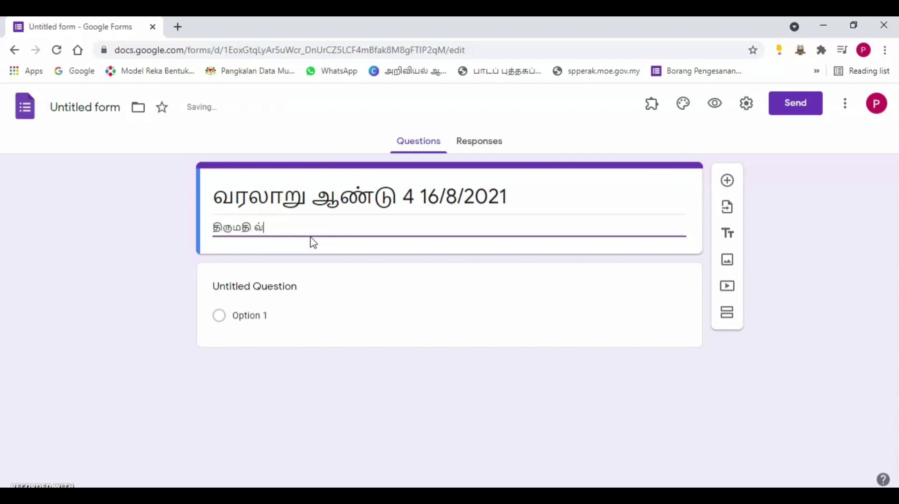
{"action": "type", "text": "ி."}
{"action": "type", "text": "பிரெ"}
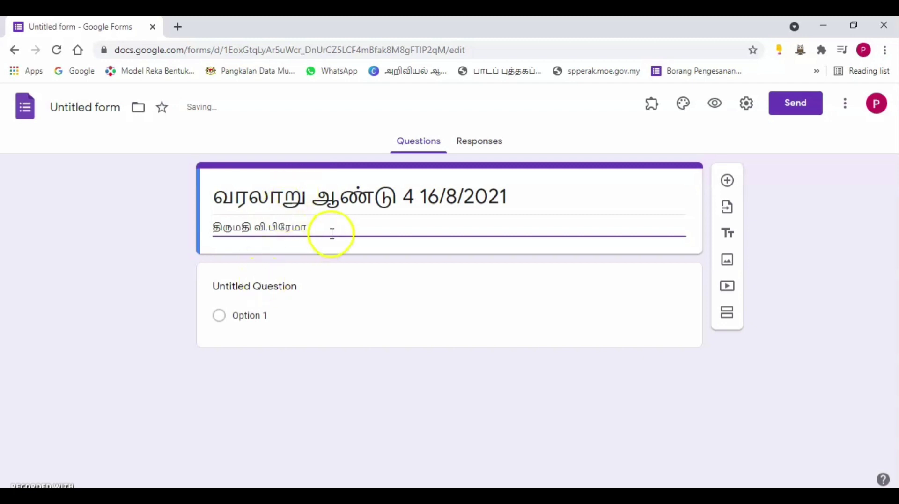
Make the first question a required short-answer question titled "பெயர்" and add another question below it.
{"action": "left_click", "coordinate": [275, 286]}
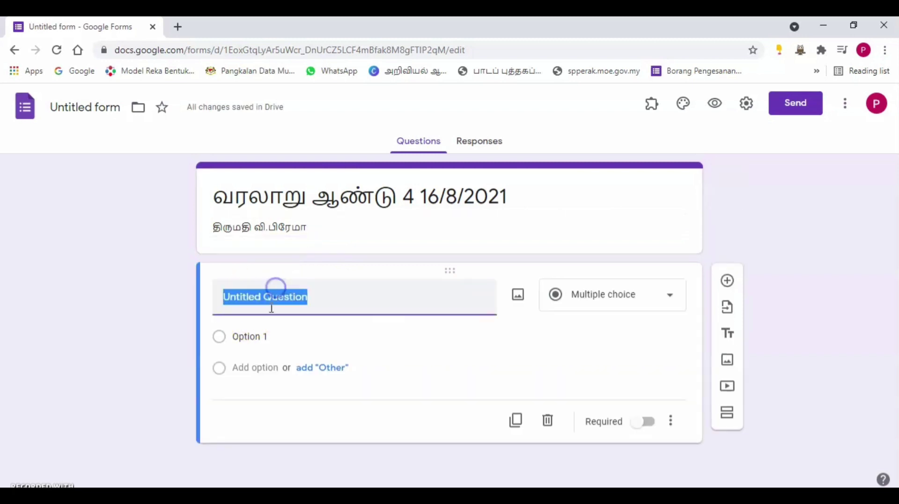
{"action": "type", "text": "பெயர்"}
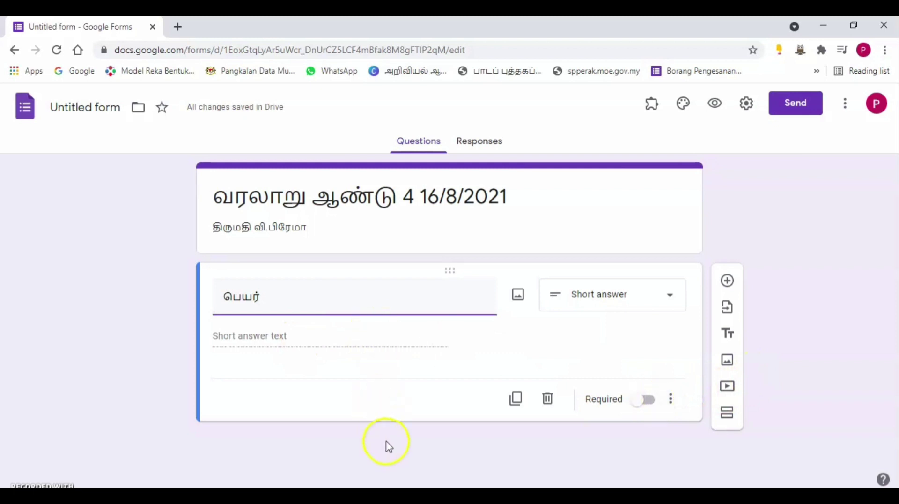
{"action": "left_click", "coordinate": [648, 401]}
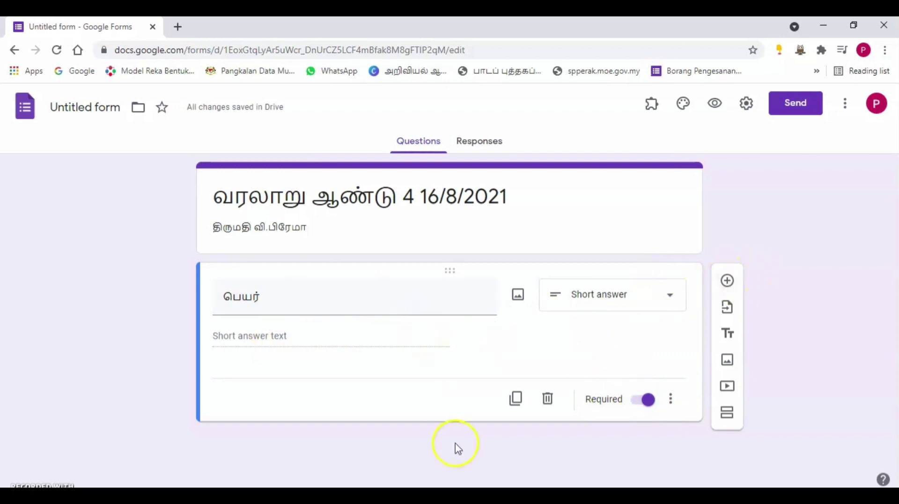
{"action": "left_click", "coordinate": [728, 284]}
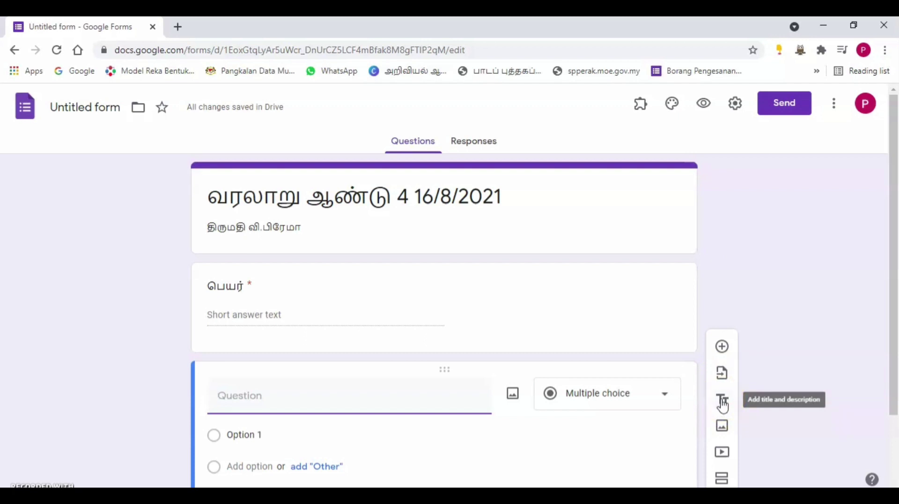
{"action": "left_click", "coordinate": [723, 373]}
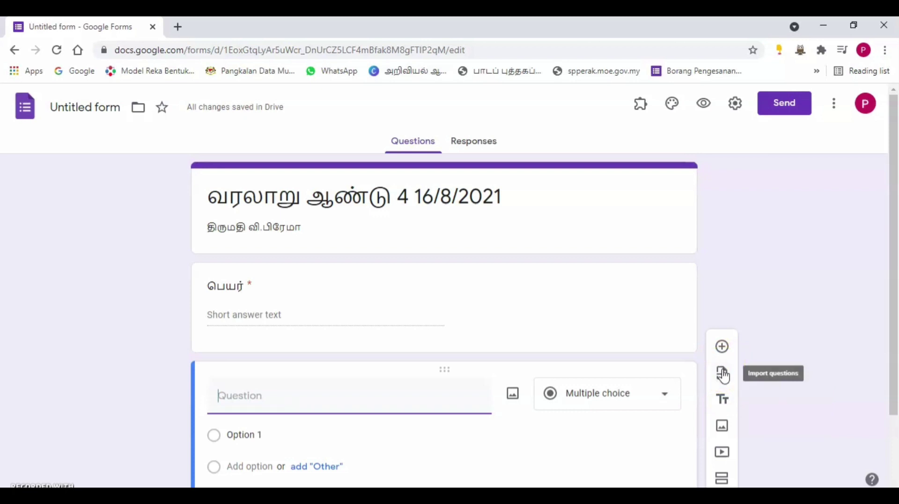
{"action": "left_click", "coordinate": [721, 374]}
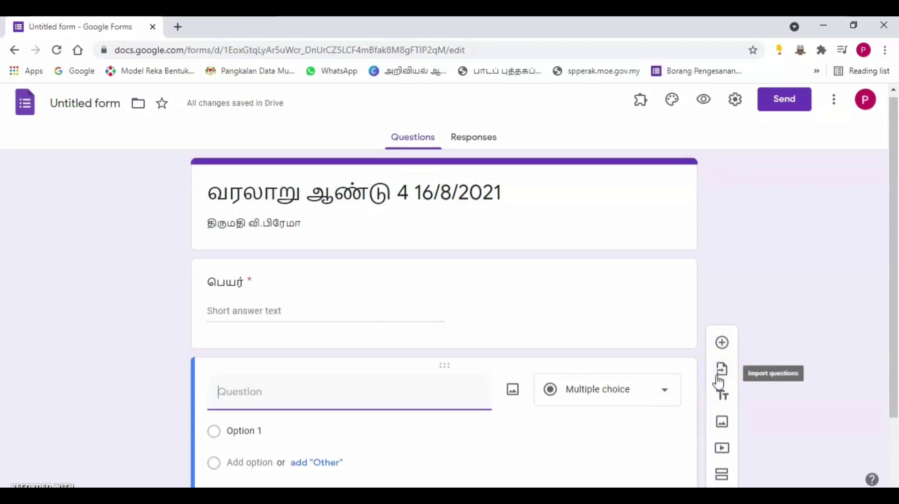
{"action": "scroll", "coordinate": [720, 382], "scroll_direction": "down", "scroll_amount": 2}
{"action": "left_click", "coordinate": [721, 383]}
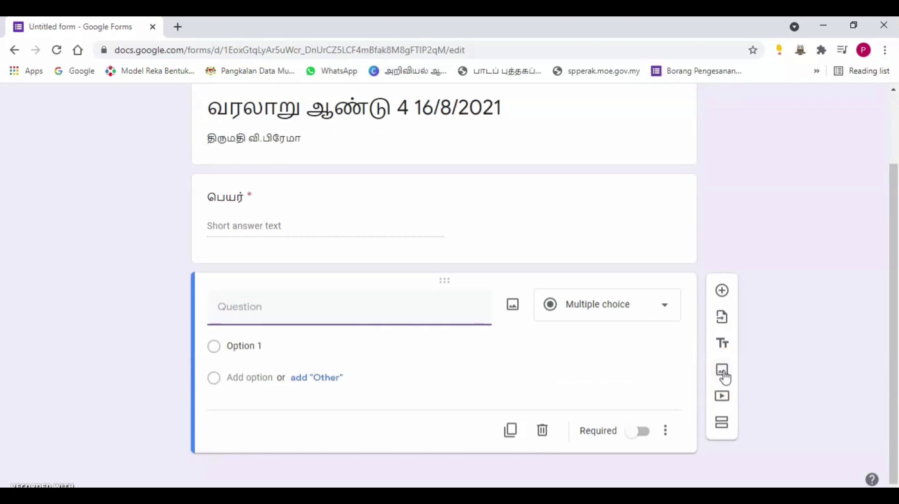
{"action": "left_click", "coordinate": [723, 397]}
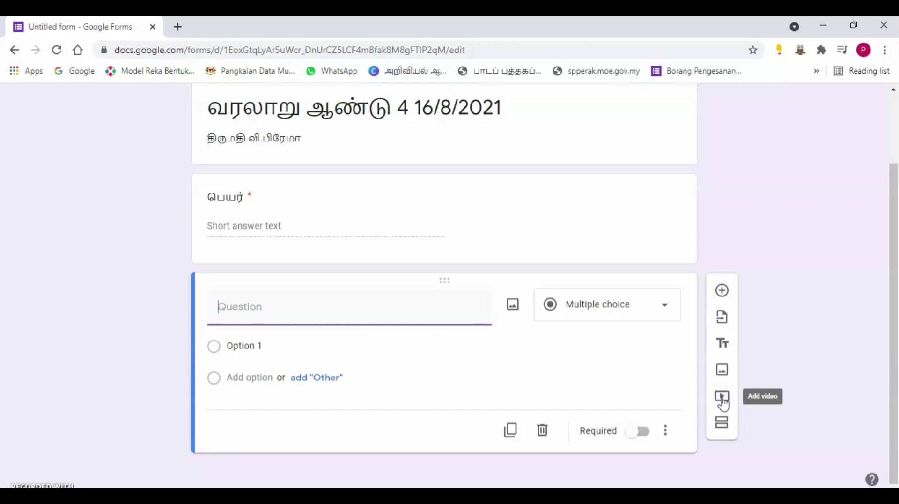
{"action": "left_click", "coordinate": [723, 400]}
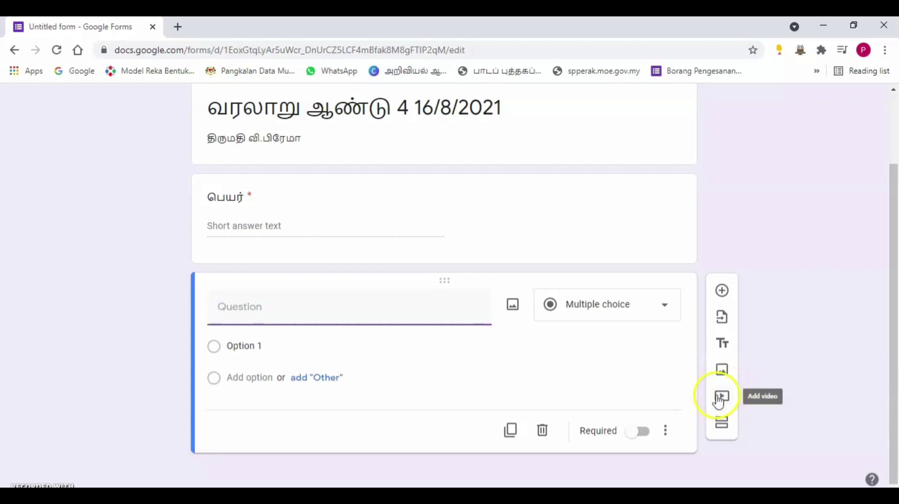
Add a new section after the second question and delete it again.
{"action": "left_click", "coordinate": [723, 422]}
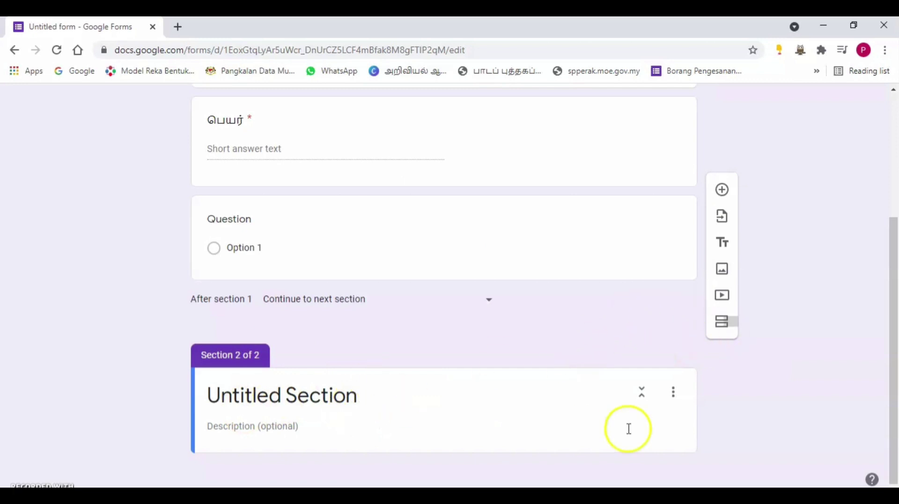
{"action": "left_click", "coordinate": [673, 398]}
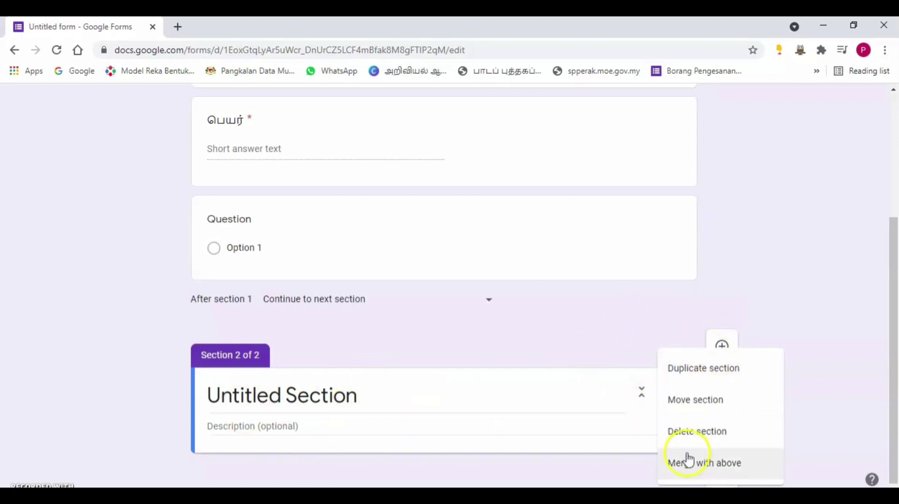
{"action": "left_click", "coordinate": [694, 433]}
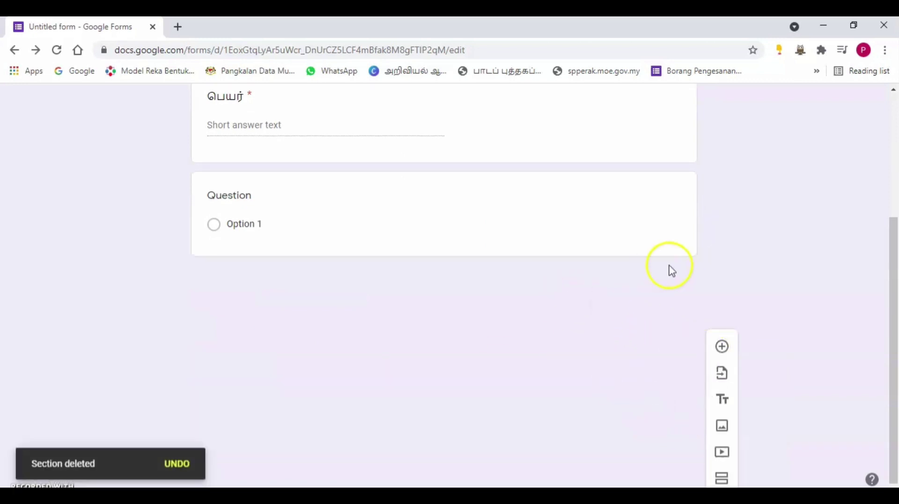
Title the second question "வகுப்பு" and set its type to Multiple choice.
{"action": "scroll", "coordinate": [668, 268], "scroll_direction": "up", "scroll_amount": 4}
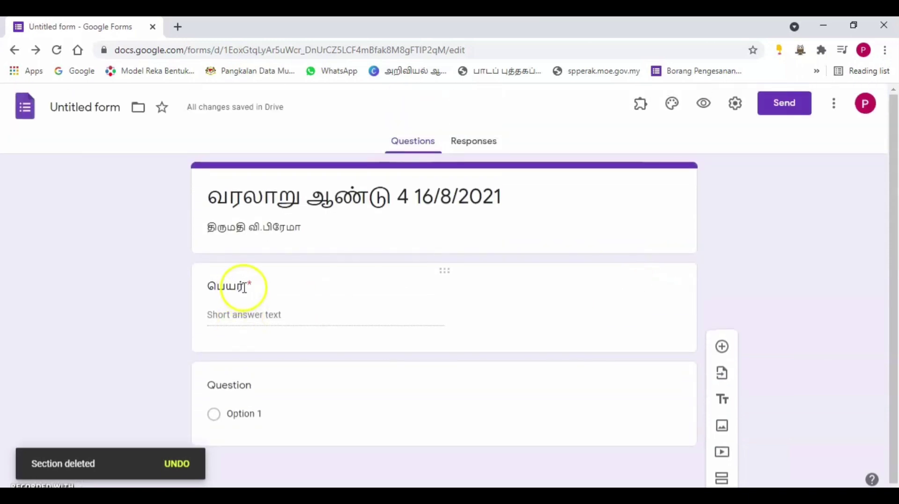
{"action": "left_click", "coordinate": [246, 380]}
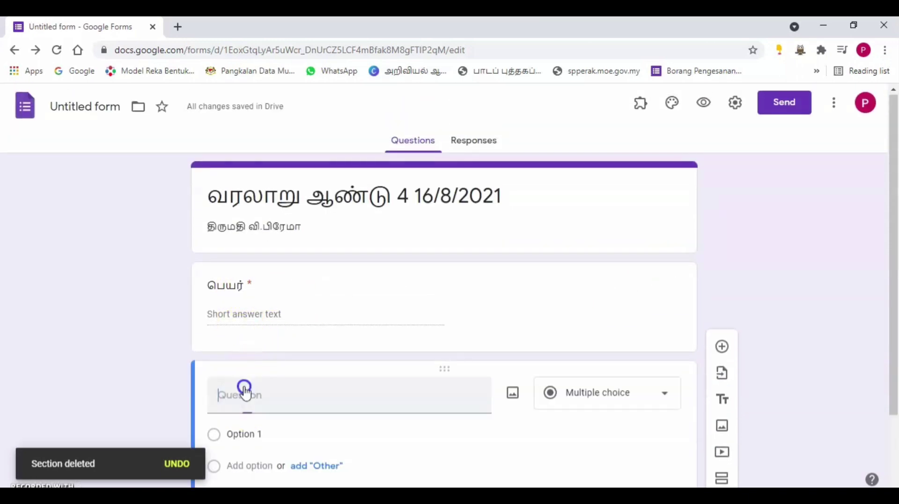
{"action": "type", "text": "வகுப்ப்"}
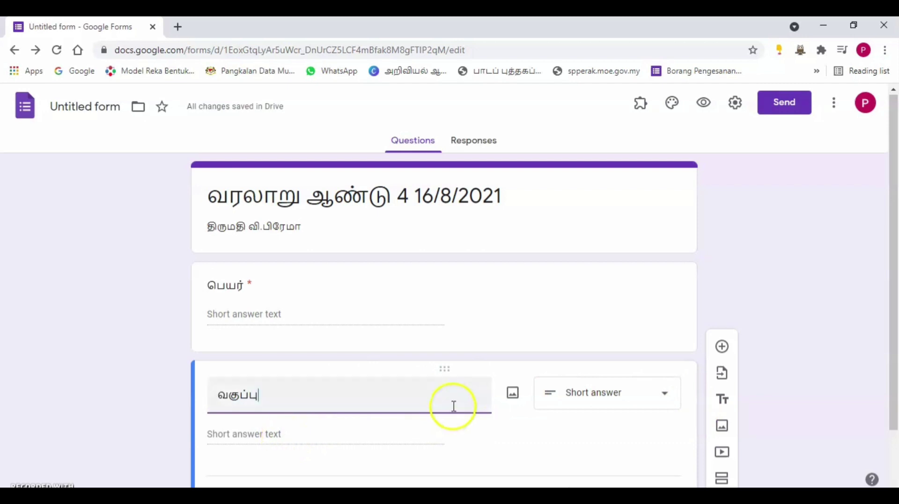
{"action": "left_click", "coordinate": [626, 399]}
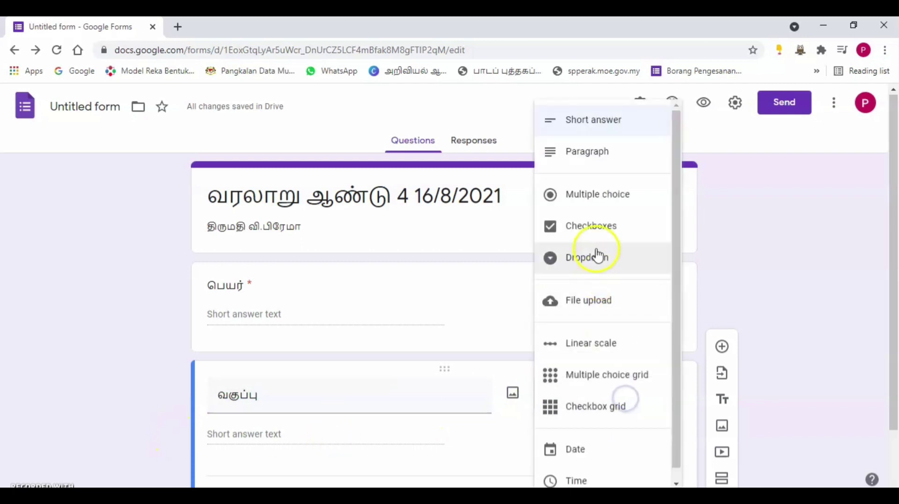
{"action": "left_click", "coordinate": [601, 205]}
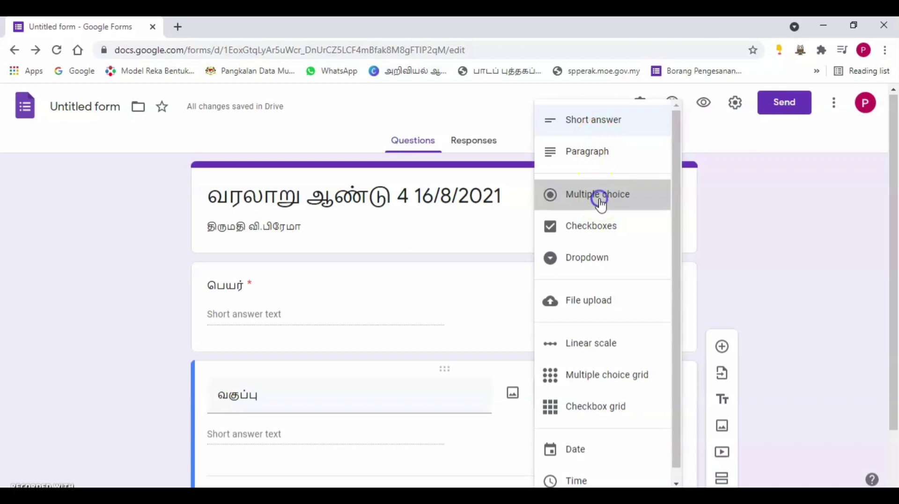
Give the "வகுப்பு" question the options "4 கம்பர்", "4 வள்ளுவர்" and "4 பாரதியார்", and make it required.
{"action": "scroll", "coordinate": [682, 321], "scroll_direction": "down", "scroll_amount": 2}
{"action": "left_click", "coordinate": [237, 345]}
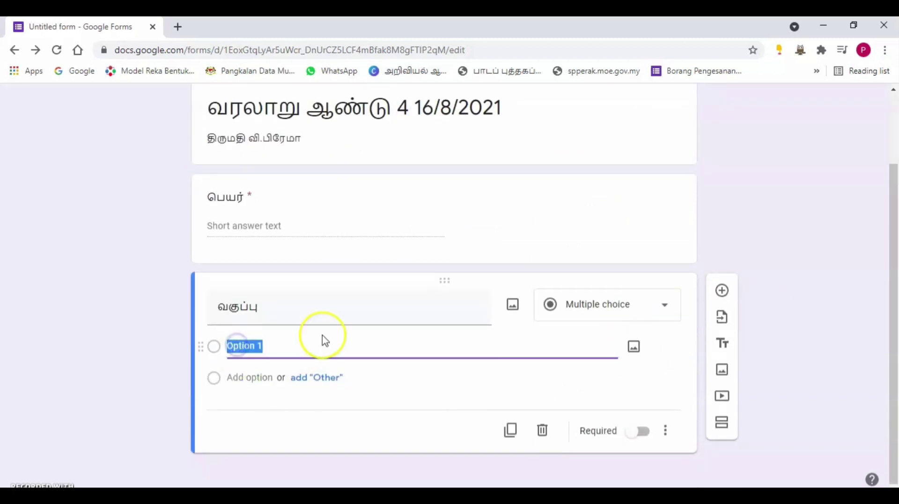
{"action": "type", "text": "4 கம்பர்"}
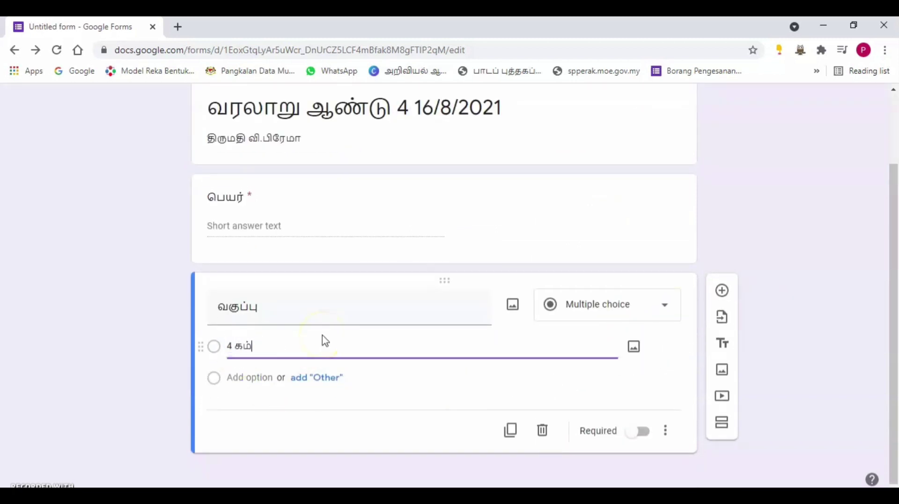
{"action": "left_click", "coordinate": [249, 378]}
{"action": "type", "text": "4"}
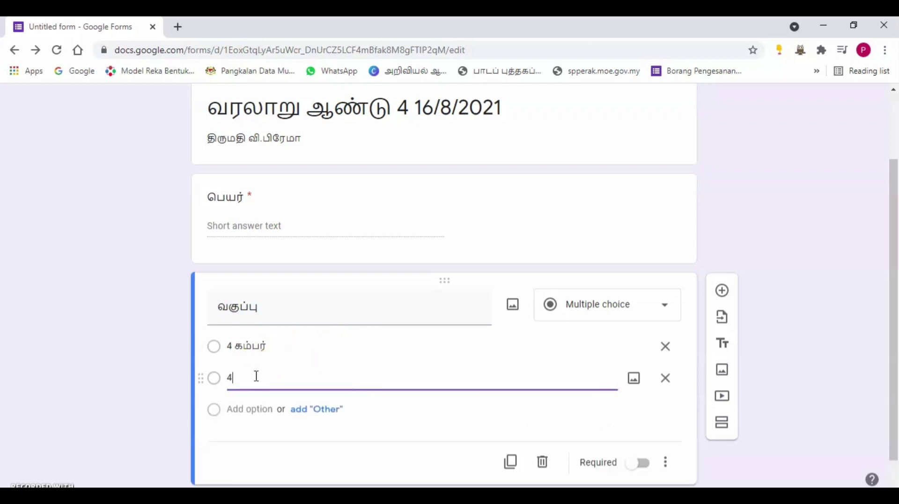
{"action": "type", "text": " வள்ளுவர்"}
{"action": "left_click", "coordinate": [251, 409]}
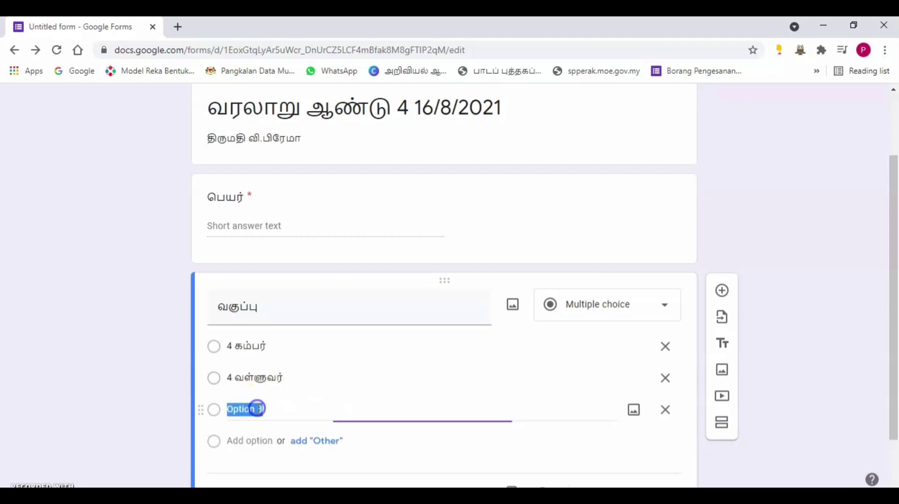
{"action": "type", "text": "4"}
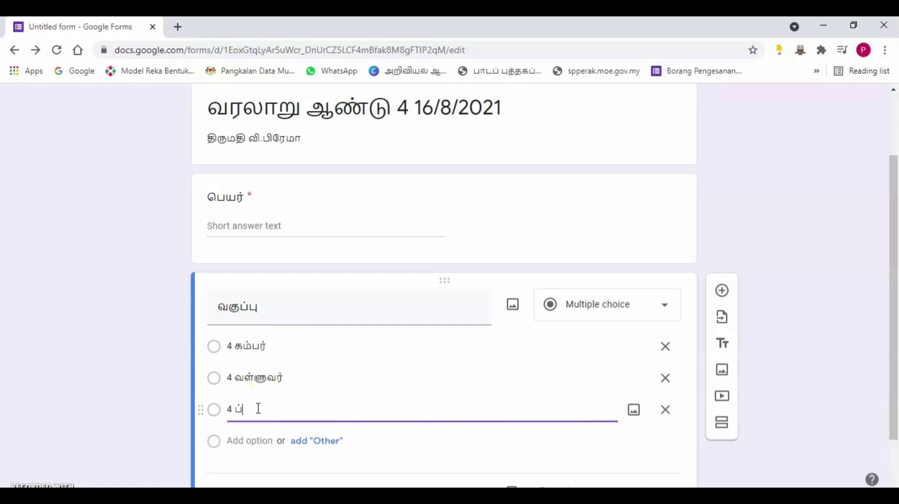
{"action": "type", "text": " பாரதியார"}
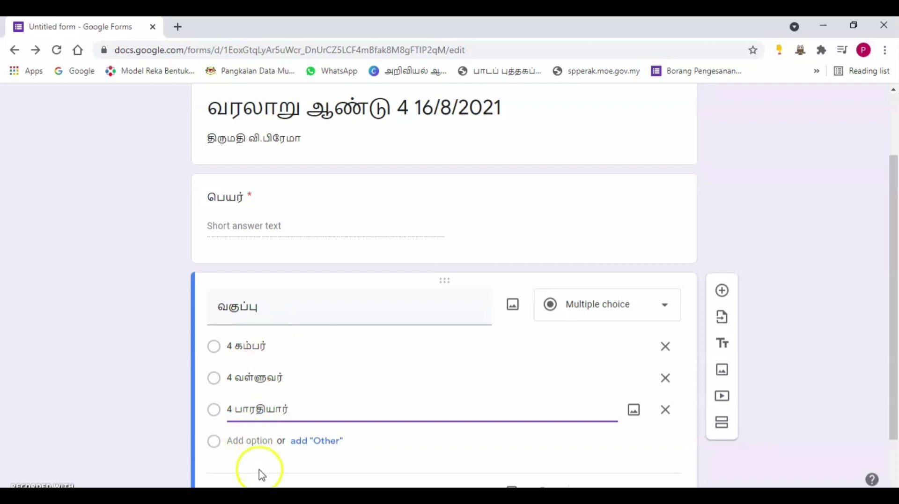
{"action": "scroll", "coordinate": [478, 328], "scroll_direction": "down", "scroll_amount": 2}
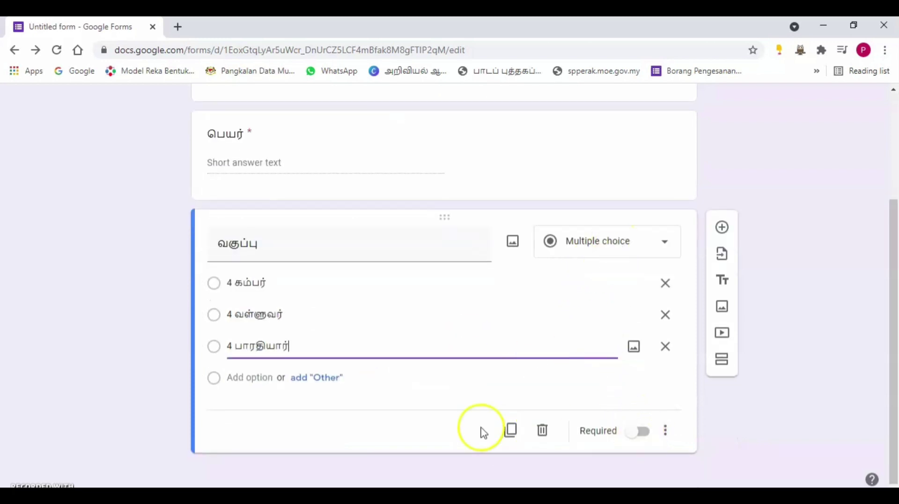
{"action": "left_click", "coordinate": [644, 437]}
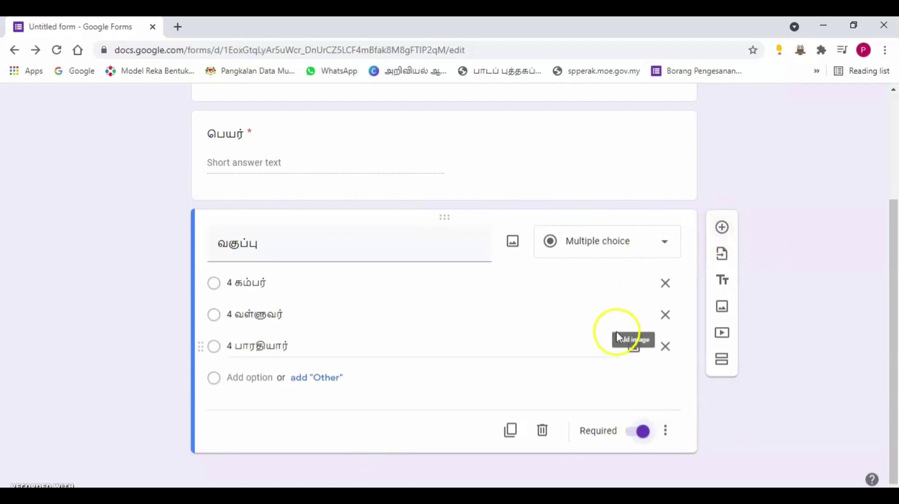
Add a new section after the "வகுப்பு" question and title it "கேள்விகள்".
{"action": "left_click", "coordinate": [724, 360]}
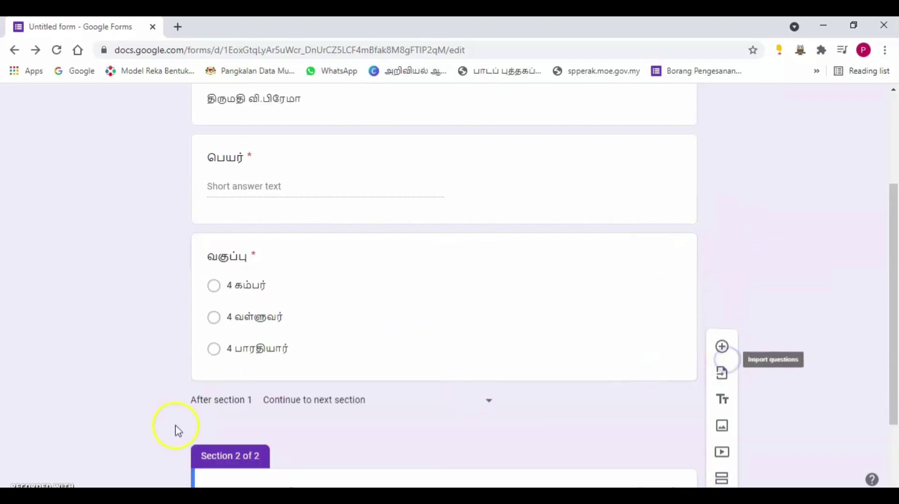
{"action": "scroll", "coordinate": [174, 427], "scroll_direction": "down", "scroll_amount": 2}
{"action": "left_click", "coordinate": [287, 407]}
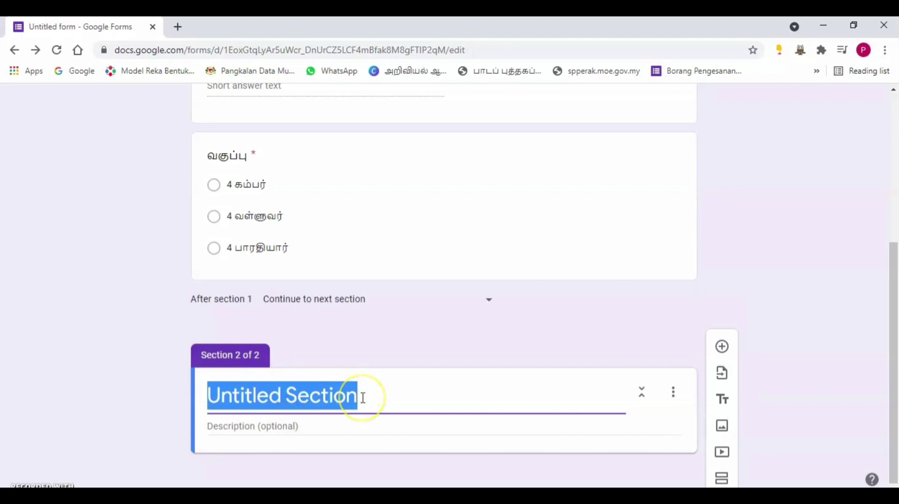
{"action": "type", "text": "கேள்விகள்"}
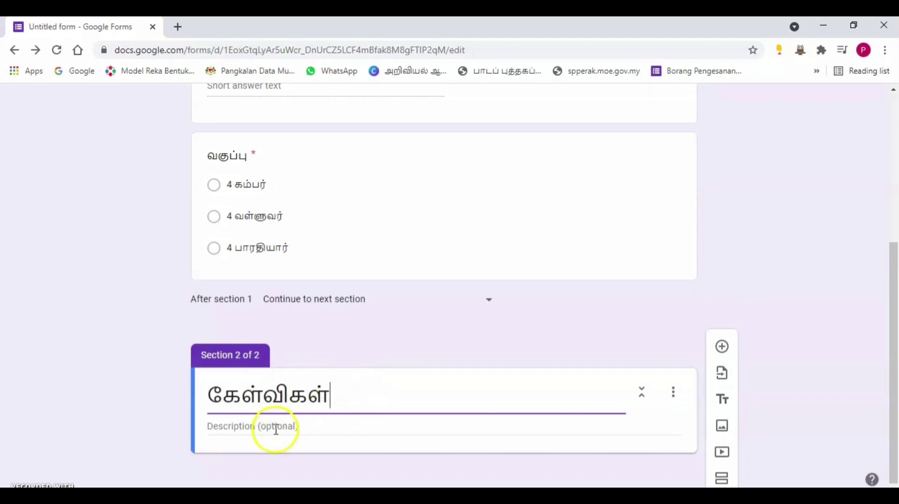
Enter "கேள்விகளுக்கு சரியாக பதிலளித்திடுக." as the description of the second section.
{"action": "left_click", "coordinate": [238, 425]}
{"action": "type", "text": "கே"}
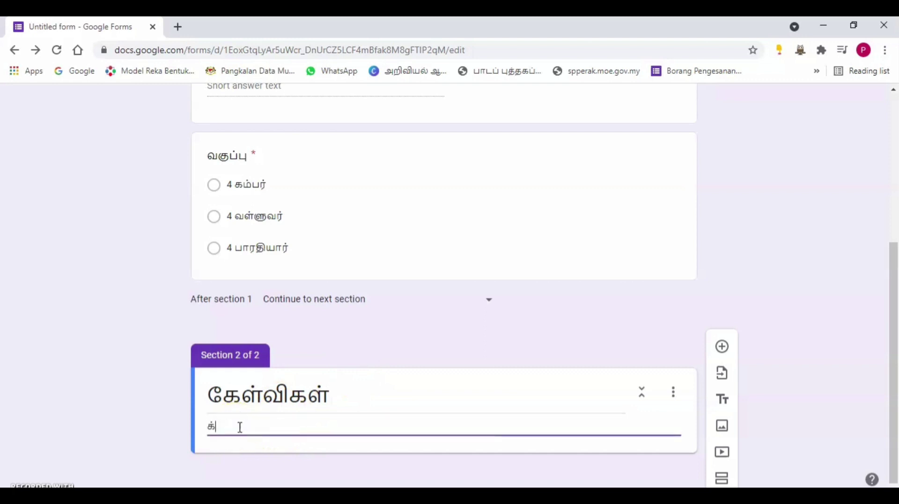
{"action": "type", "text": "ள்வீகளு"}
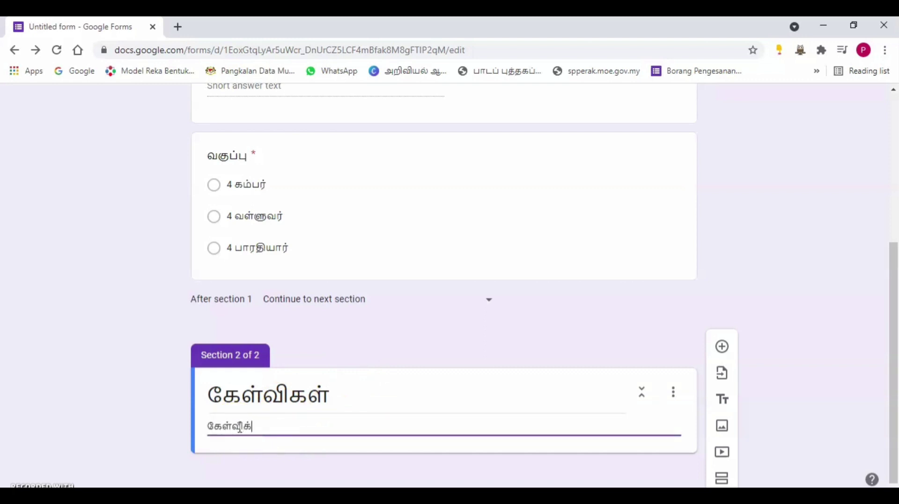
{"action": "type", "text": "க்கு ச"}
{"action": "type", "text": "ர்ி"}
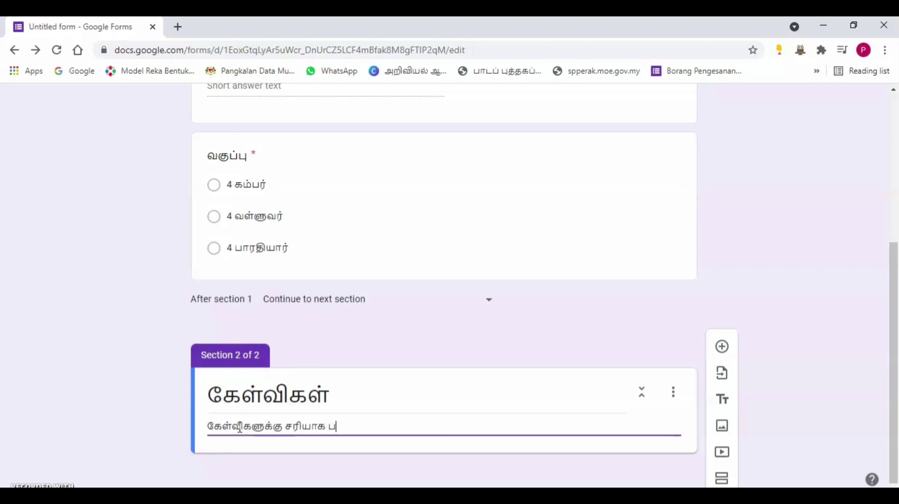
{"action": "type", "text": "யாக பதிலா"}
{"action": "key", "text": "BackSpace"}
{"action": "type", "text": "்ளிட்"}
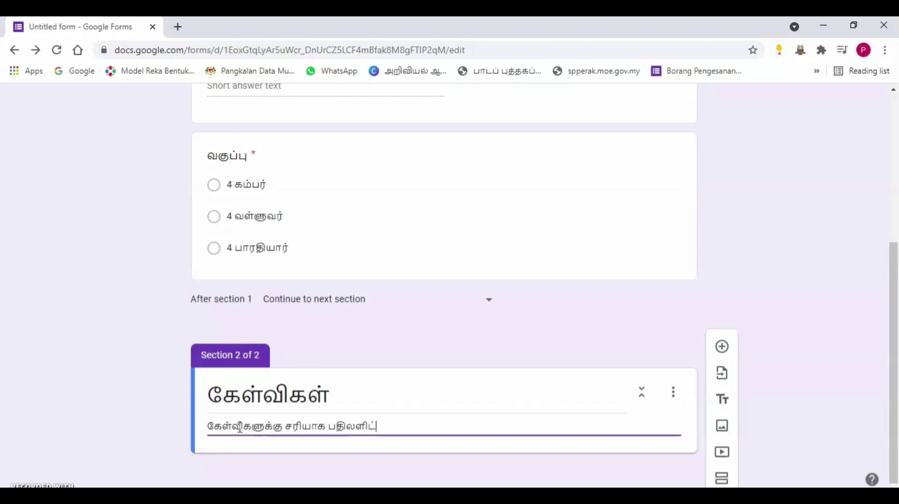
{"action": "key", "text": "BackSpace"}
{"action": "key", "text": "BackSpace"}
{"action": "type", "text": "த்திடுக."}
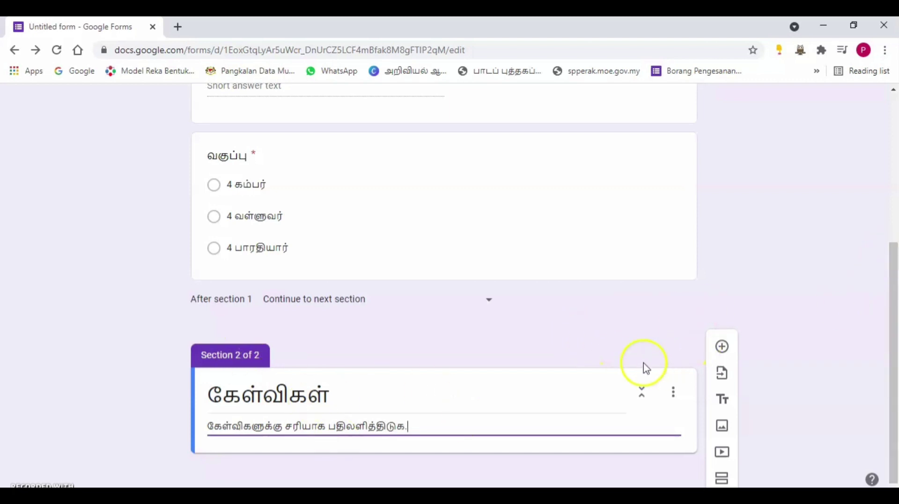
Add a question to the second section with the image "1" from the Desktop, and center-align the image.
{"action": "left_click", "coordinate": [722, 346]}
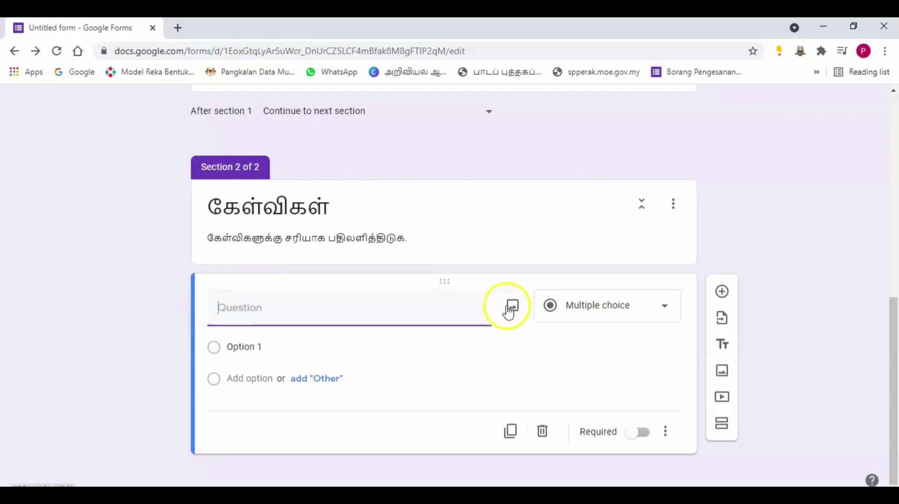
{"action": "left_click", "coordinate": [516, 319]}
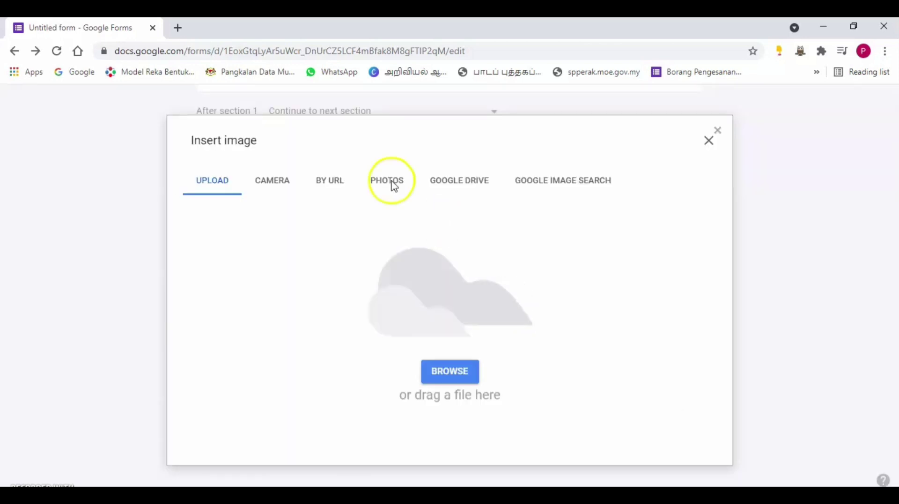
{"action": "left_click", "coordinate": [460, 379]}
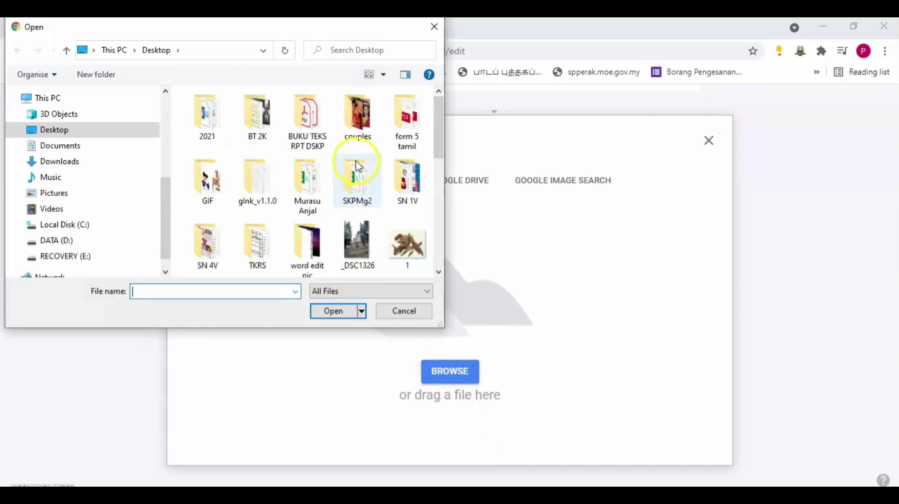
{"action": "scroll", "coordinate": [363, 195], "scroll_direction": "down", "scroll_amount": 1}
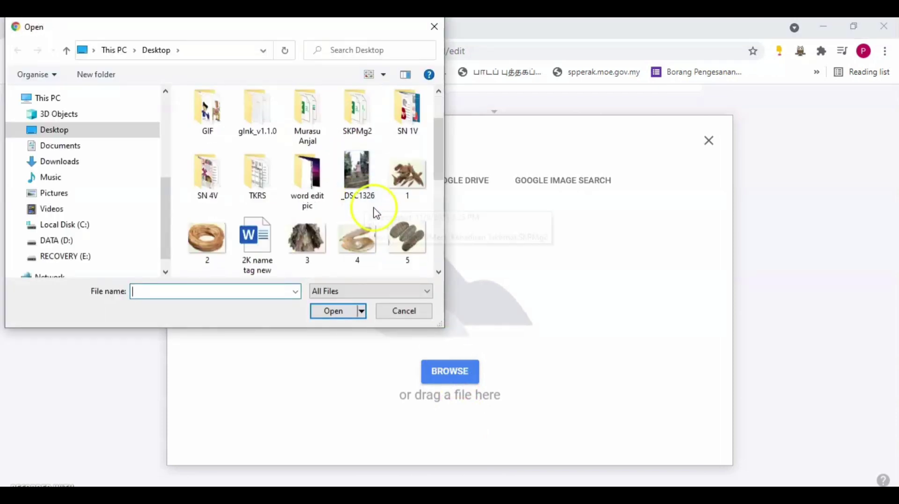
{"action": "left_click", "coordinate": [405, 185]}
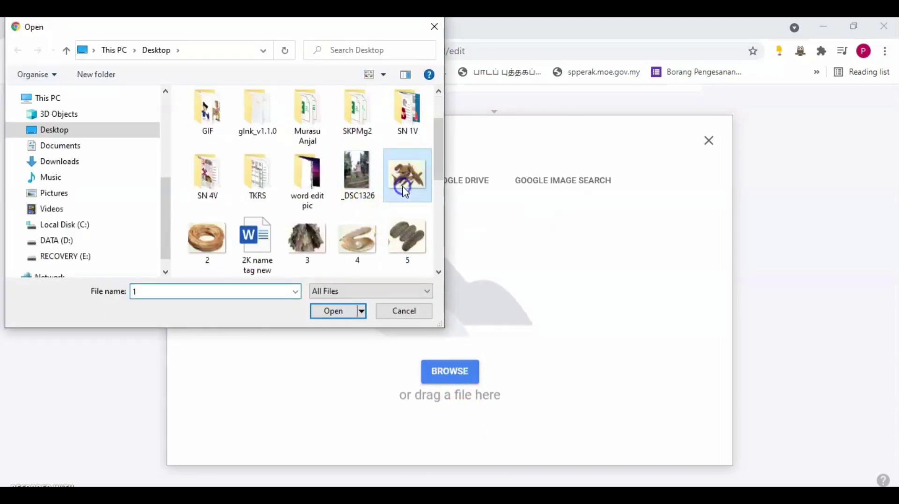
{"action": "left_click", "coordinate": [333, 311]}
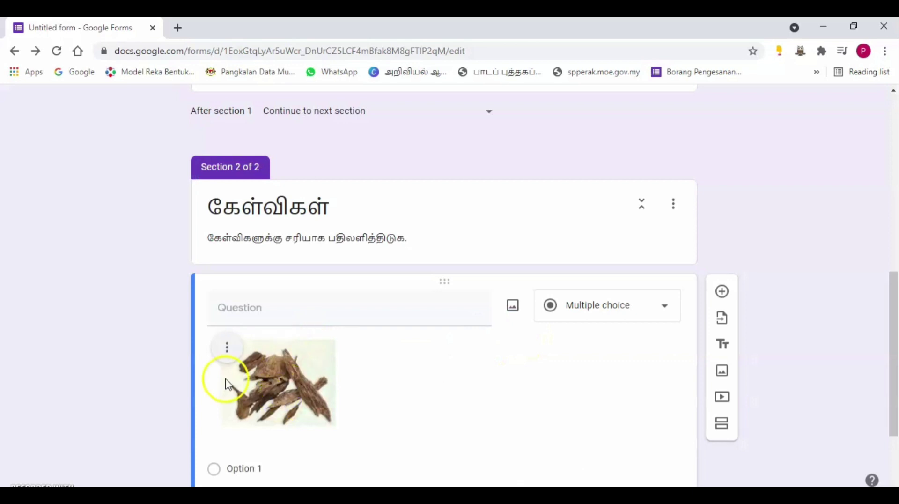
{"action": "left_click", "coordinate": [227, 352]}
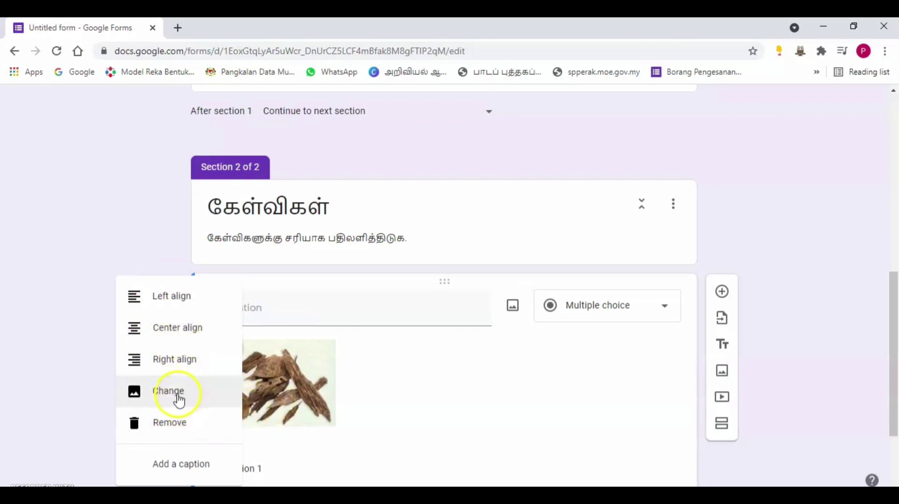
{"action": "left_click", "coordinate": [176, 331]}
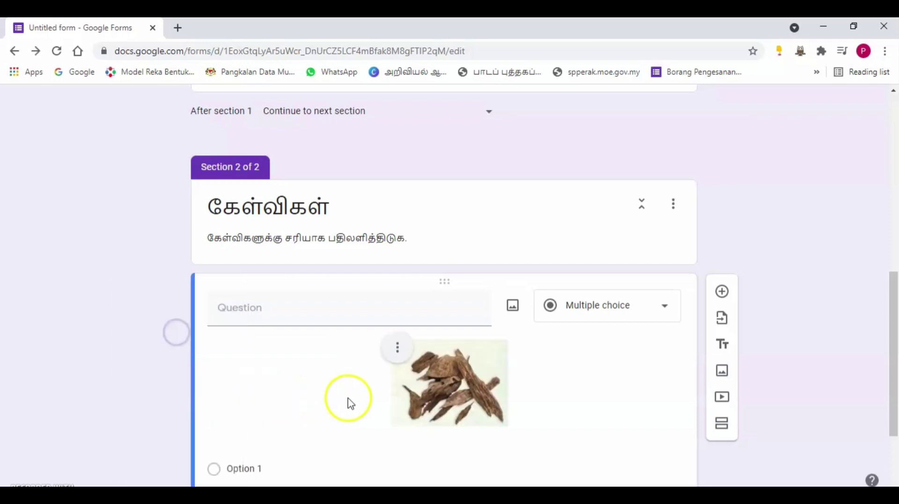
Enter "பண்டைய மலாய் அரசுகளின் காட்டு வளத்தினைப் பெயரிடுக." as the text of the image question.
{"action": "scroll", "coordinate": [546, 356], "scroll_direction": "down", "scroll_amount": 2}
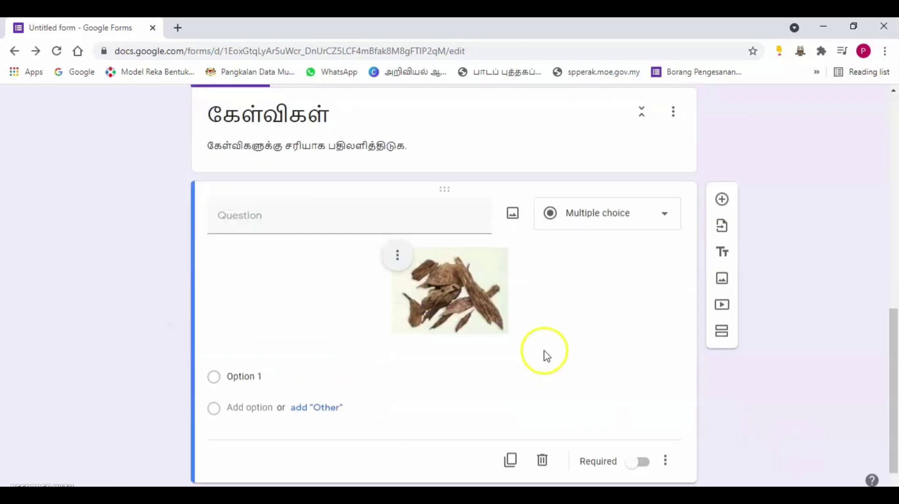
{"action": "scroll", "coordinate": [545, 356], "scroll_direction": "down", "scroll_amount": 1}
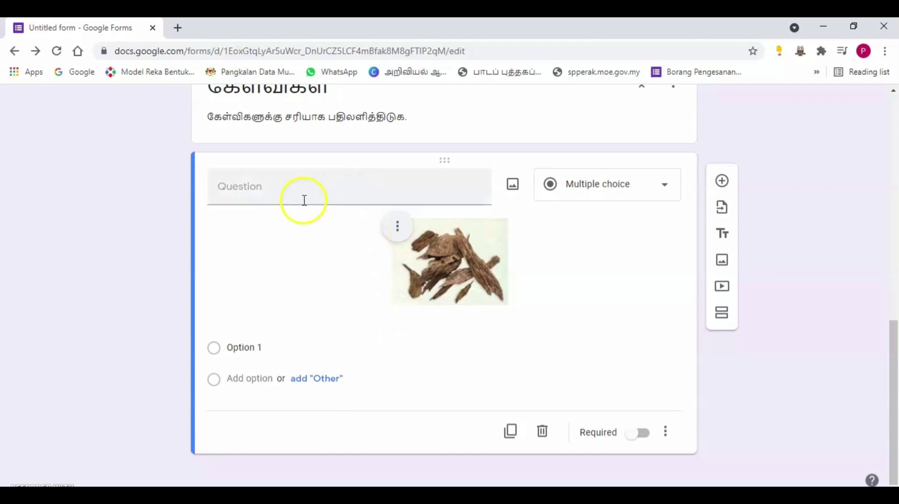
{"action": "left_click", "coordinate": [289, 198]}
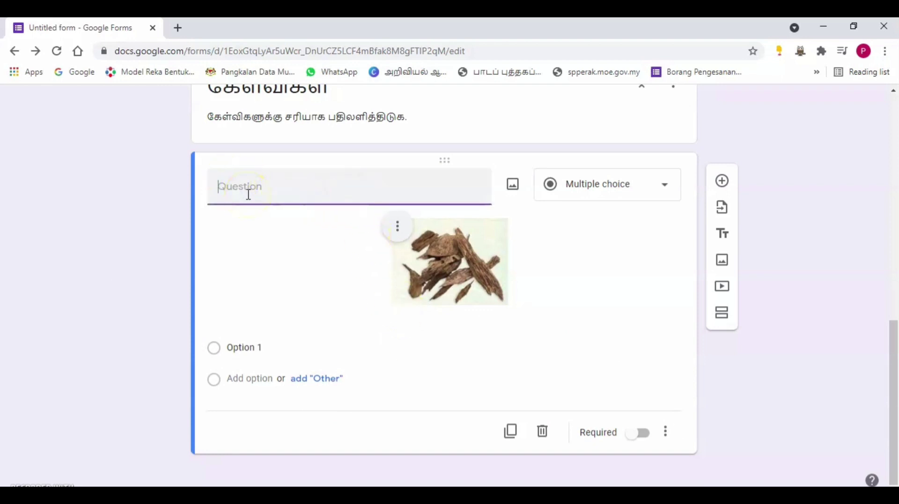
{"action": "type", "text": "ப்"}
{"action": "type", "text": "ண்"}
{"action": "type", "text": "டைய ம"}
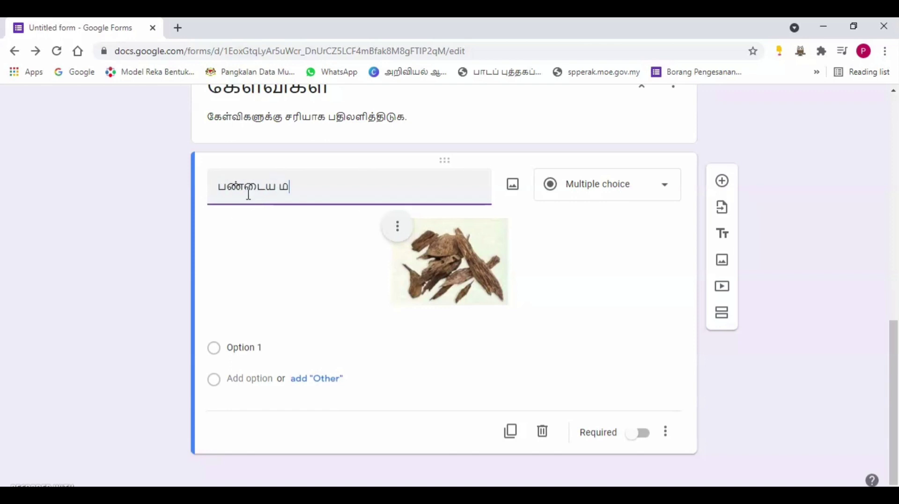
{"action": "type", "text": "ல்"}
{"action": "type", "text": "ாய் அ"}
{"action": "type", "text": "ரசுக"}
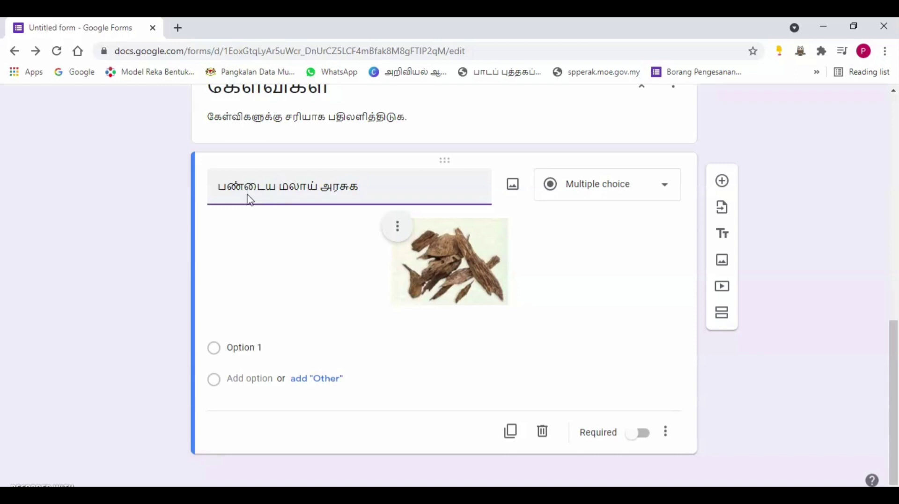
{"action": "type", "text": "ள்ின் "}
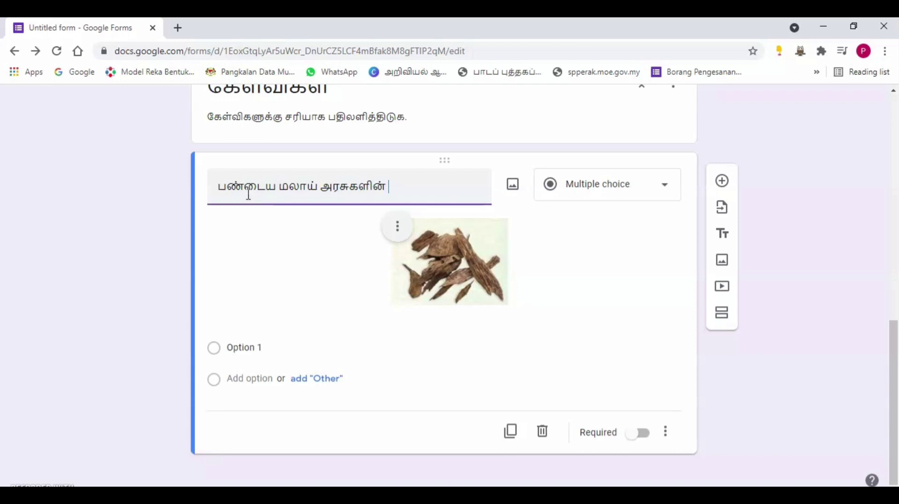
{"action": "type", "text": "காட்ுடு"}
{"action": "key", "text": "BackSpace"}
{"action": "key", "text": "BackSpace"}
{"action": "type", "text": "டு வள"}
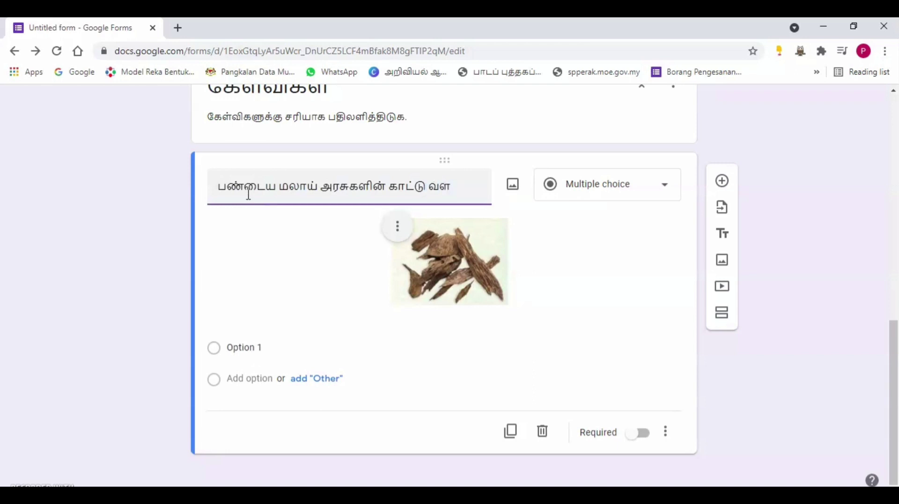
{"action": "type", "text": "ட்"}
{"action": "key", "text": "BackSpace"}
{"action": "type", "text": "த்தினைப் பெய்"}
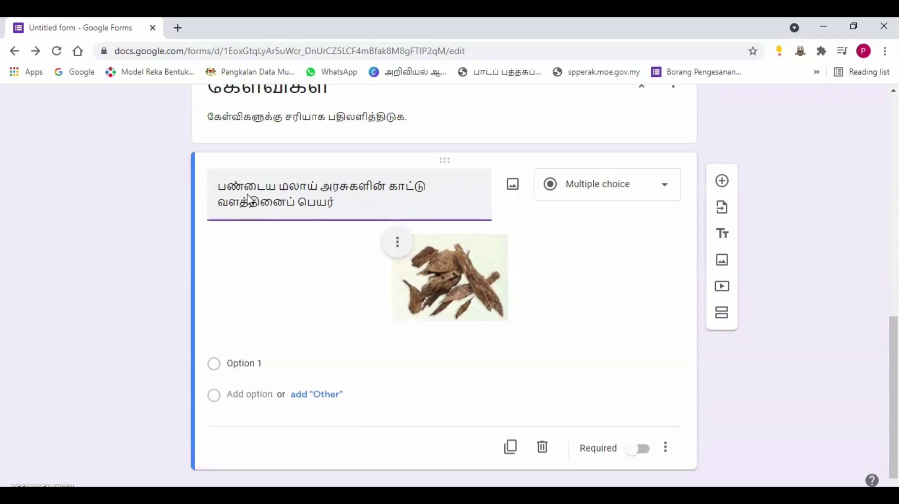
{"action": "type", "text": "ிடுக்"}
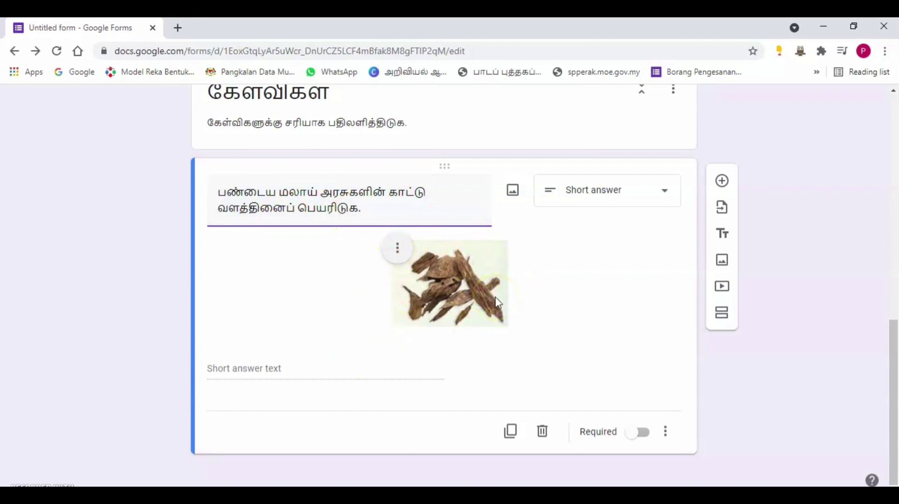
{"action": "left_click", "coordinate": [269, 372]}
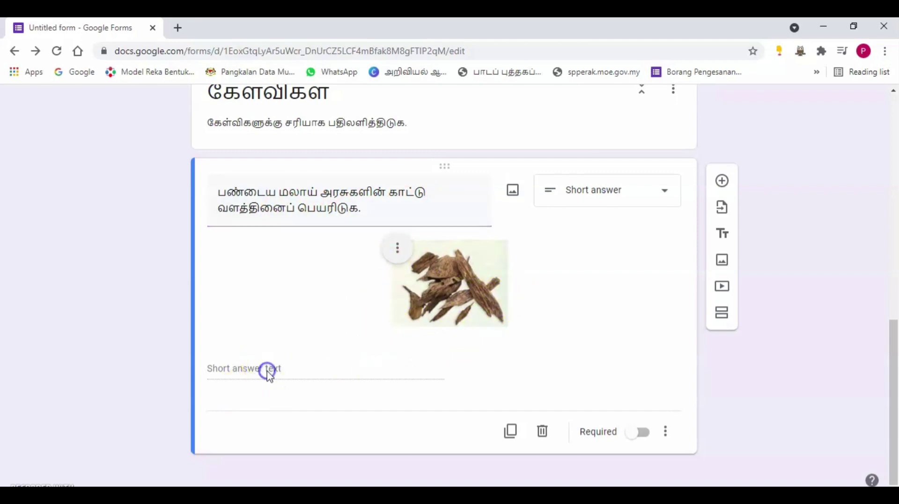
{"action": "left_click", "coordinate": [614, 192]}
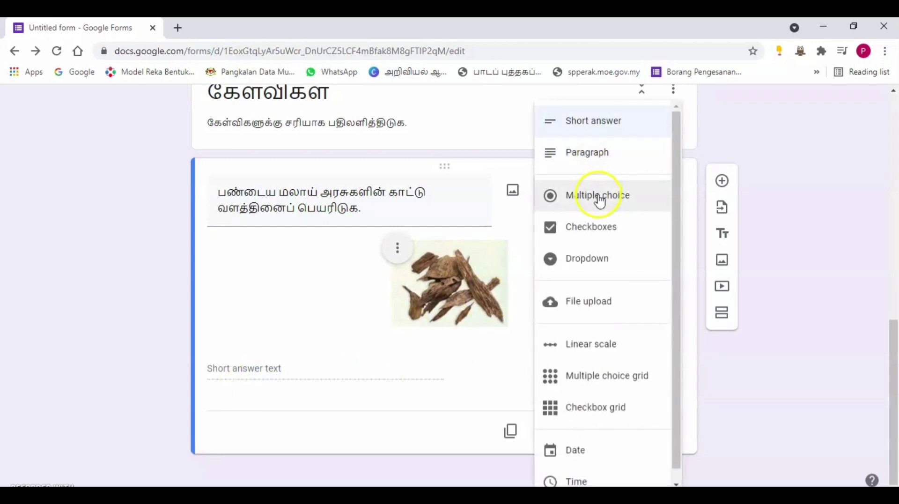
{"action": "left_click", "coordinate": [590, 159]}
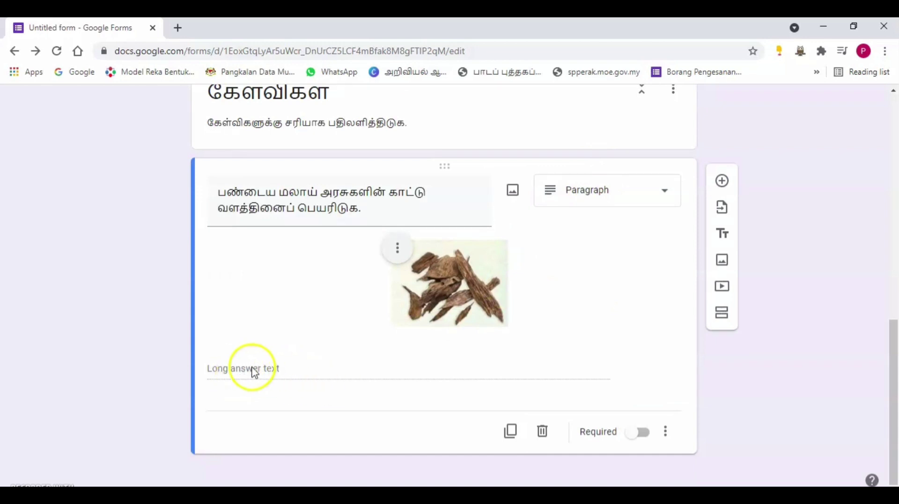
Make the image question Multiple choice with the options "பிரம்பு", "கற்பூரம்" and "அகில் கட்டை".
{"action": "left_click", "coordinate": [573, 198]}
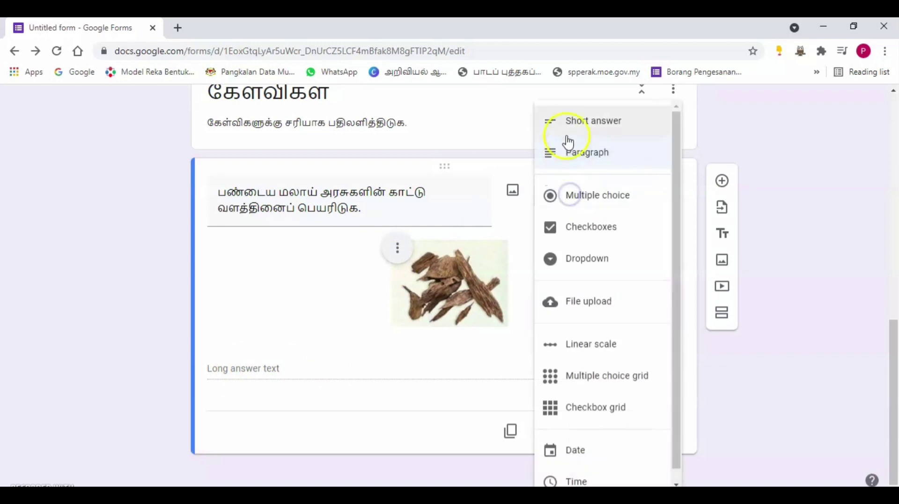
{"action": "left_click", "coordinate": [608, 197]}
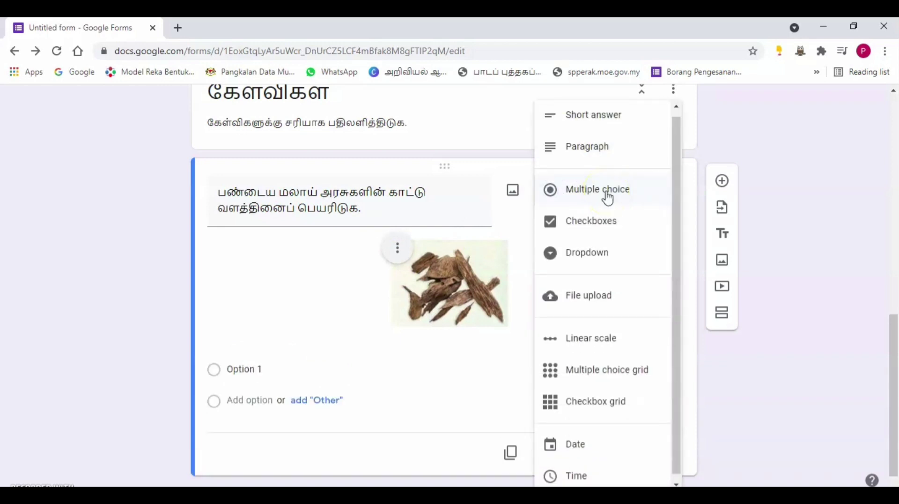
{"action": "left_click", "coordinate": [253, 369]}
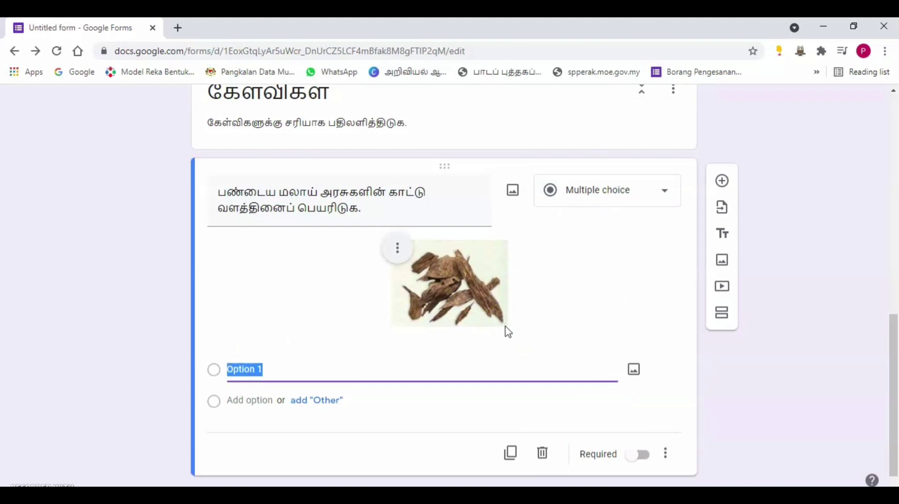
{"action": "type", "text": "ப்"}
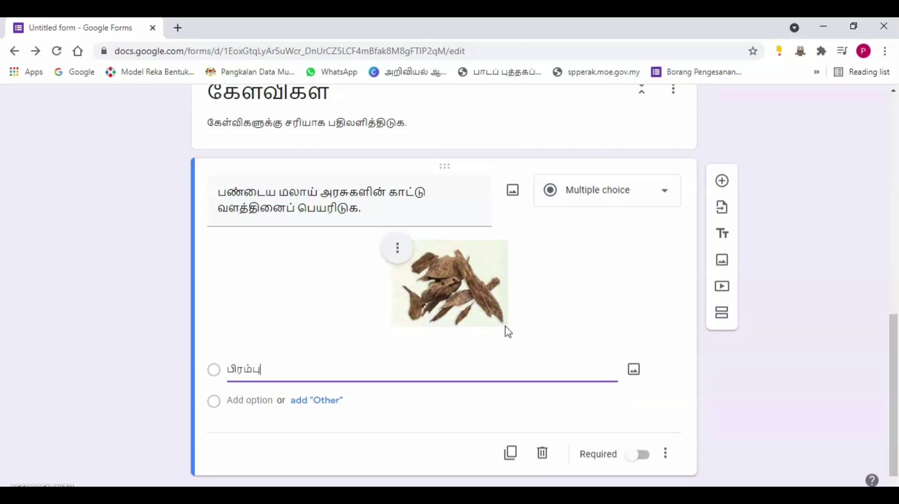
{"action": "left_click", "coordinate": [250, 402]}
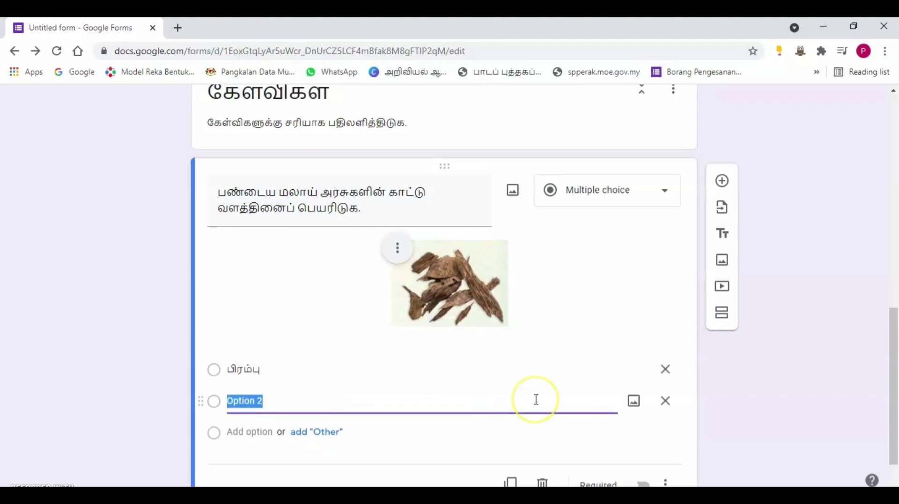
{"action": "type", "text": "கற்பூரம்"}
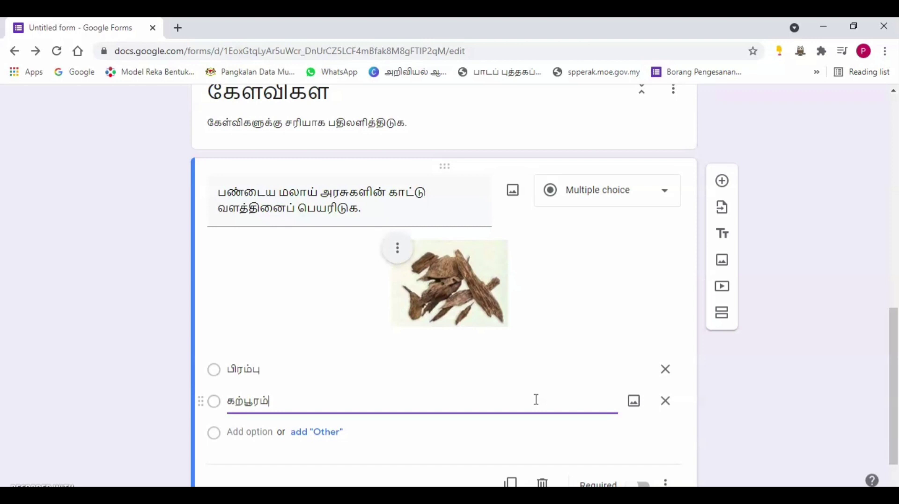
{"action": "left_click", "coordinate": [234, 432]}
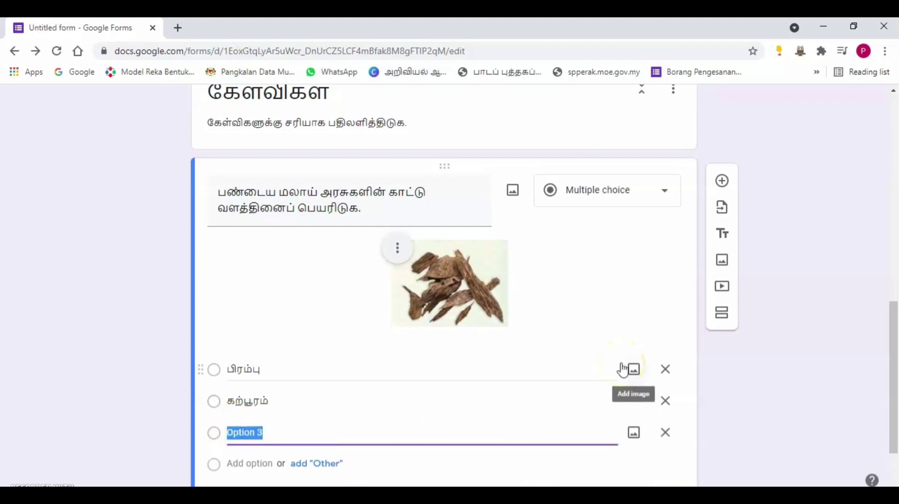
{"action": "type", "text": "அகில் அட்டை"}
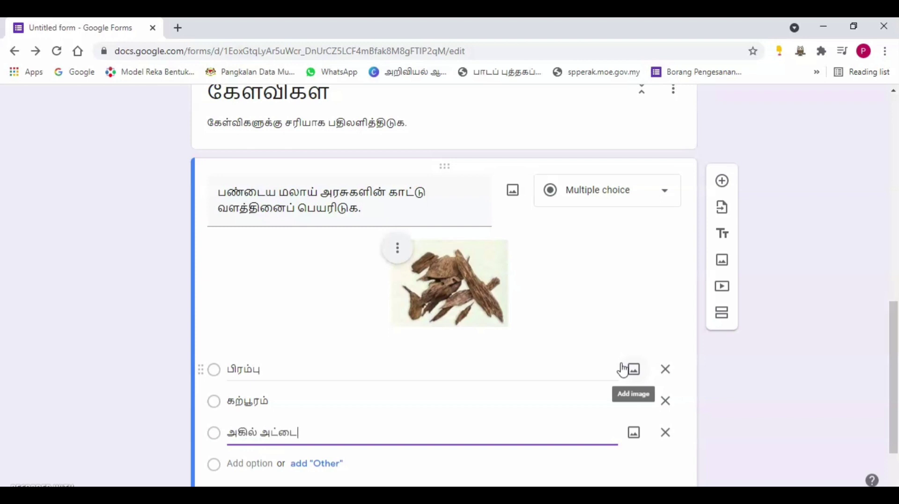
{"action": "left_click", "coordinate": [260, 431]}
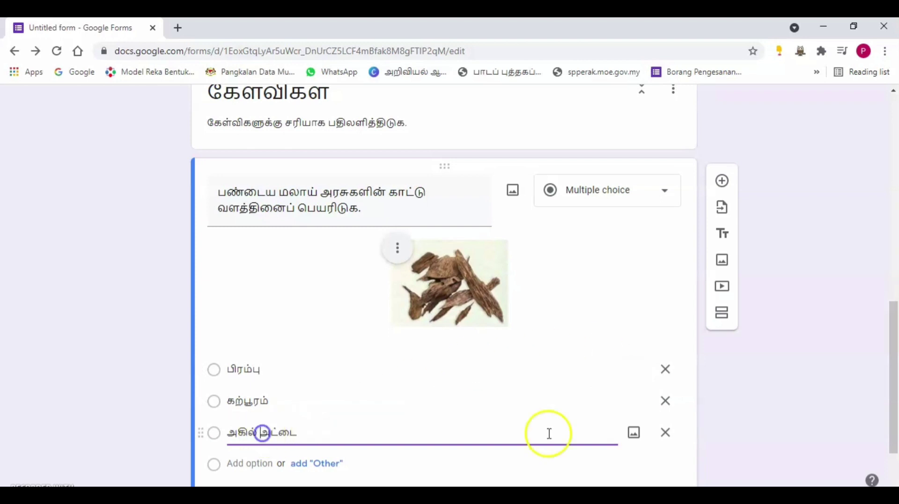
{"action": "key", "text": "BackSpace"}
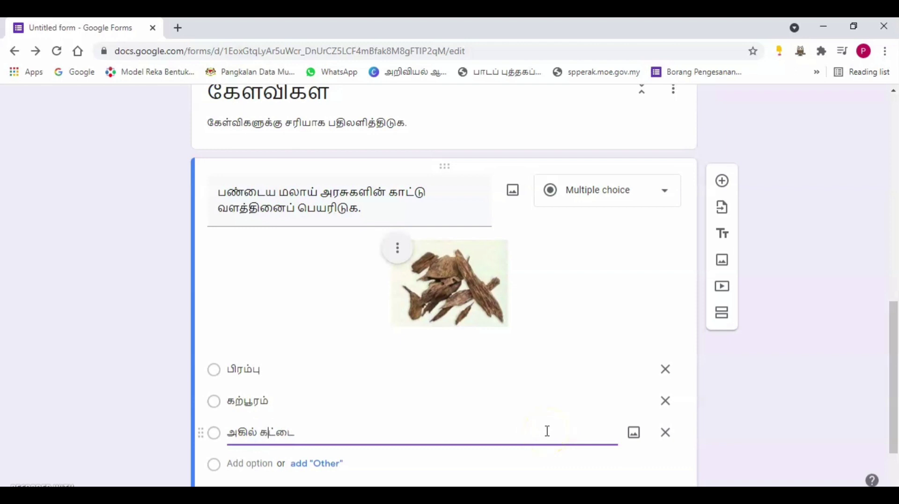
{"action": "scroll", "coordinate": [344, 272], "scroll_direction": "down", "scroll_amount": 2}
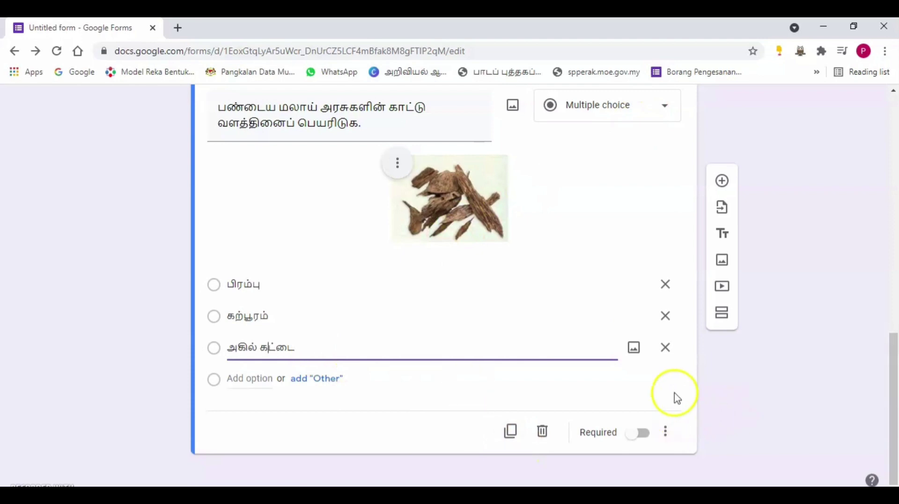
{"action": "left_click", "coordinate": [667, 124]}
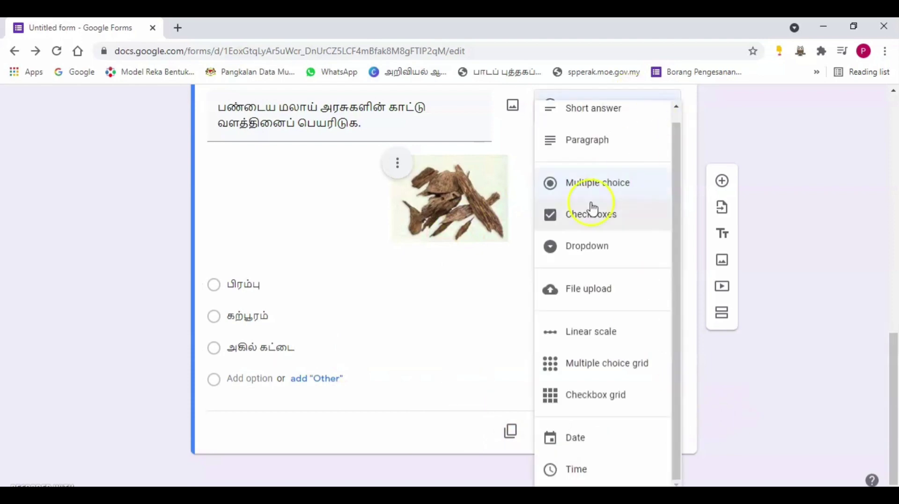
{"action": "left_click", "coordinate": [592, 184]}
{"action": "scroll", "coordinate": [755, 151], "scroll_direction": "up", "scroll_amount": 4}
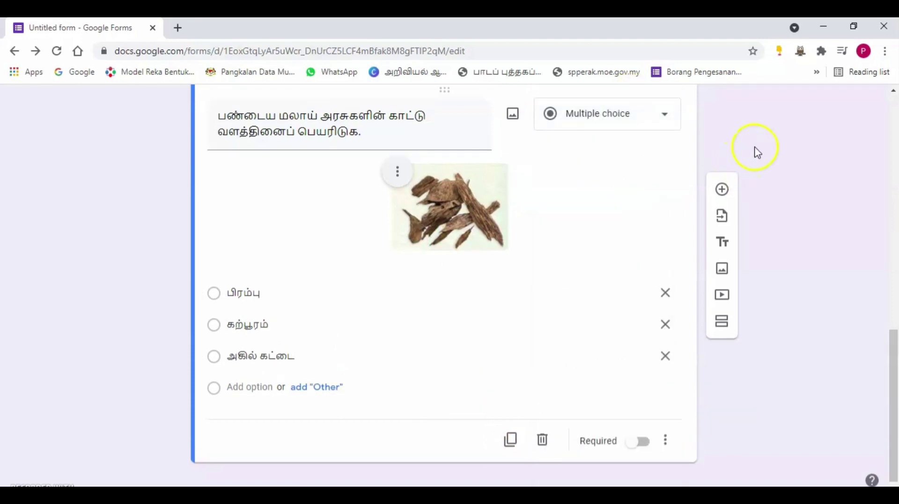
{"action": "scroll", "coordinate": [645, 325], "scroll_direction": "down", "scroll_amount": 4}
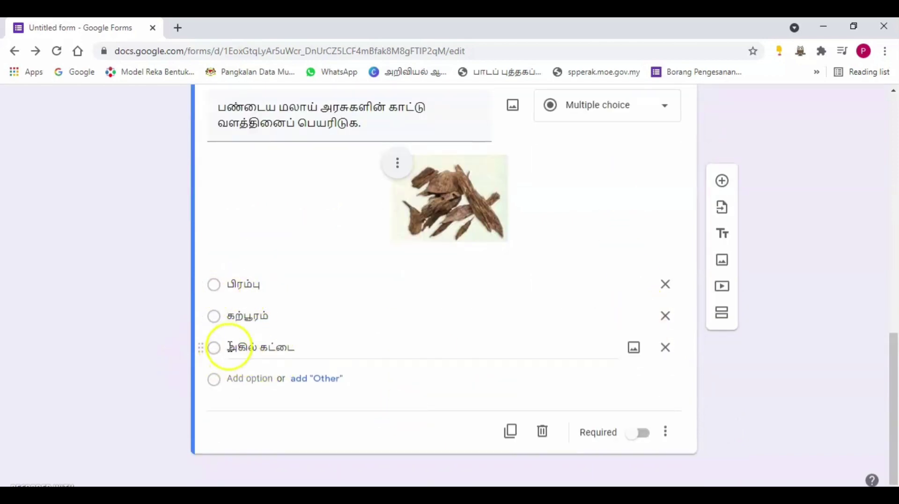
{"action": "scroll", "coordinate": [402, 319], "scroll_direction": "up", "scroll_amount": 1}
{"action": "scroll", "coordinate": [401, 319], "scroll_direction": "up", "scroll_amount": 12}
{"action": "scroll", "coordinate": [486, 428], "scroll_direction": "down", "scroll_amount": 12}
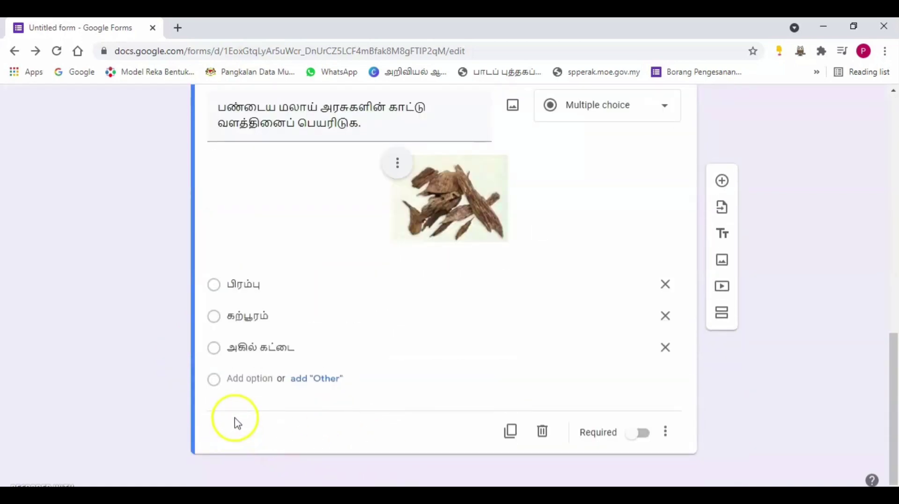
Turn the form into a quiz in the form settings and save the change.
{"action": "scroll", "coordinate": [573, 351], "scroll_direction": "up", "scroll_amount": 15}
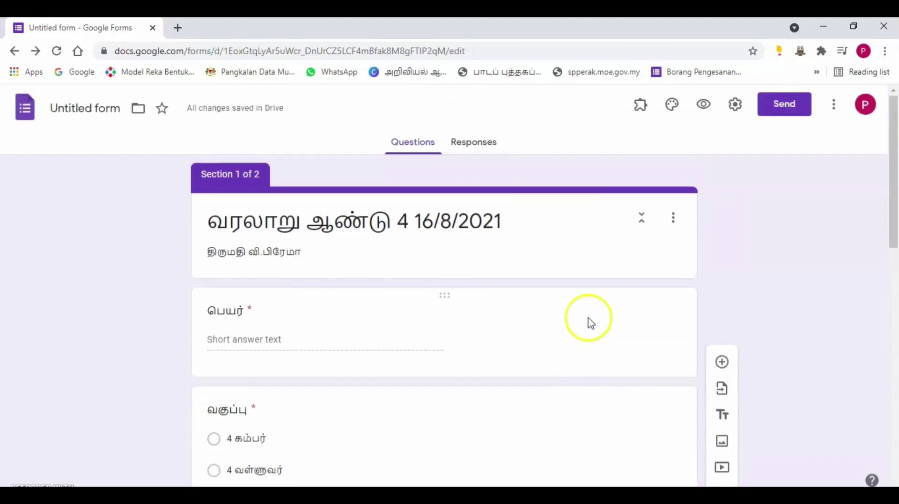
{"action": "left_click", "coordinate": [736, 112]}
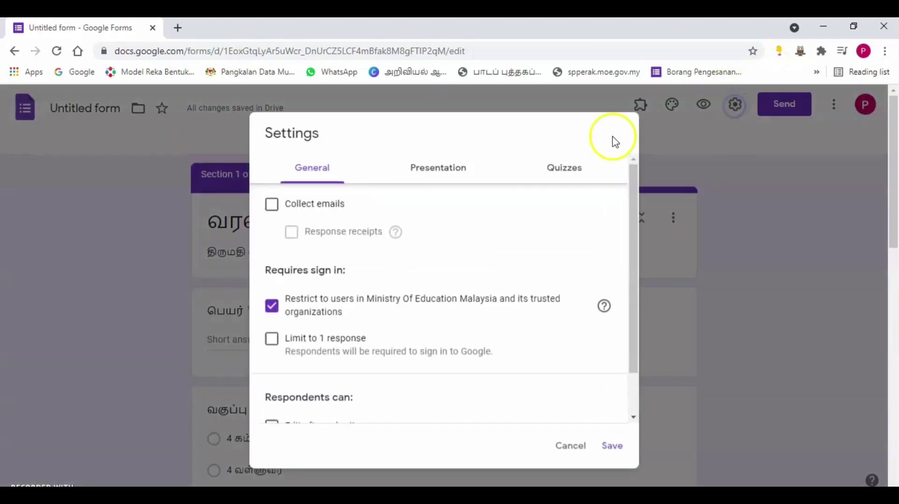
{"action": "left_click", "coordinate": [571, 170]}
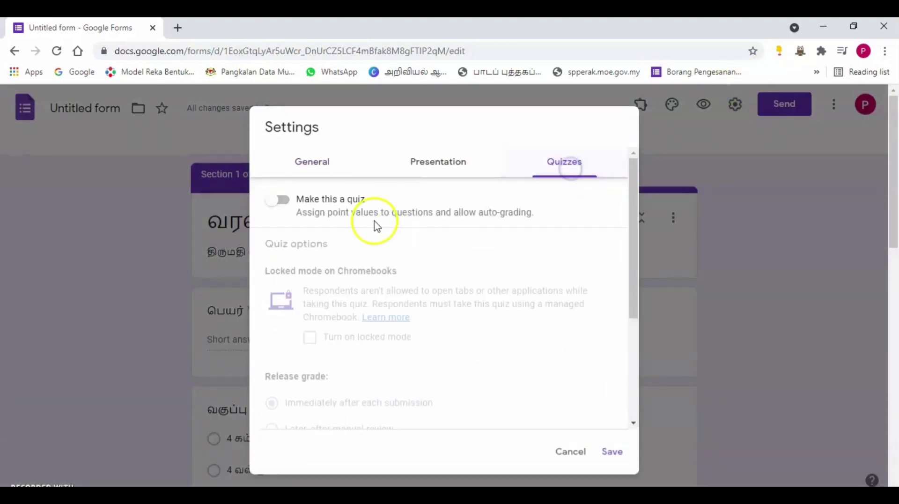
{"action": "left_click", "coordinate": [281, 200]}
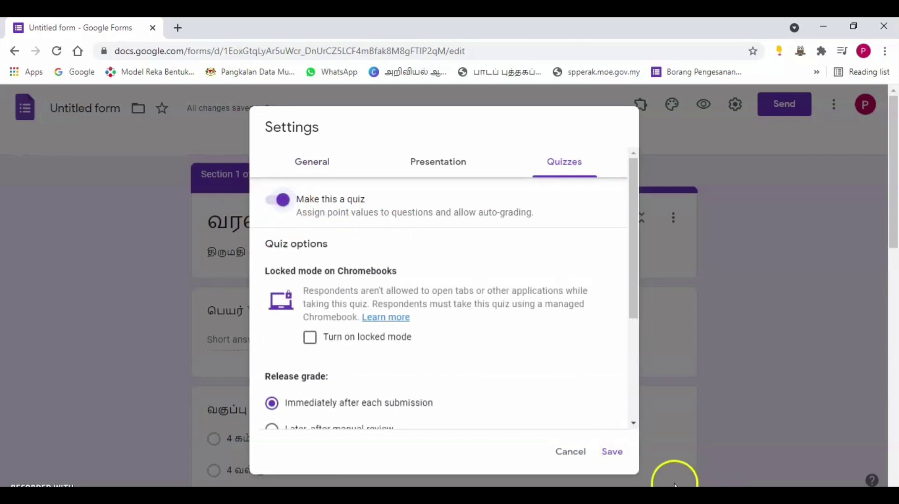
{"action": "left_click", "coordinate": [615, 452]}
Mark "அகில் கட்டை" as the correct answer in the image question's answer key.
{"action": "scroll", "coordinate": [653, 360], "scroll_direction": "down", "scroll_amount": 10}
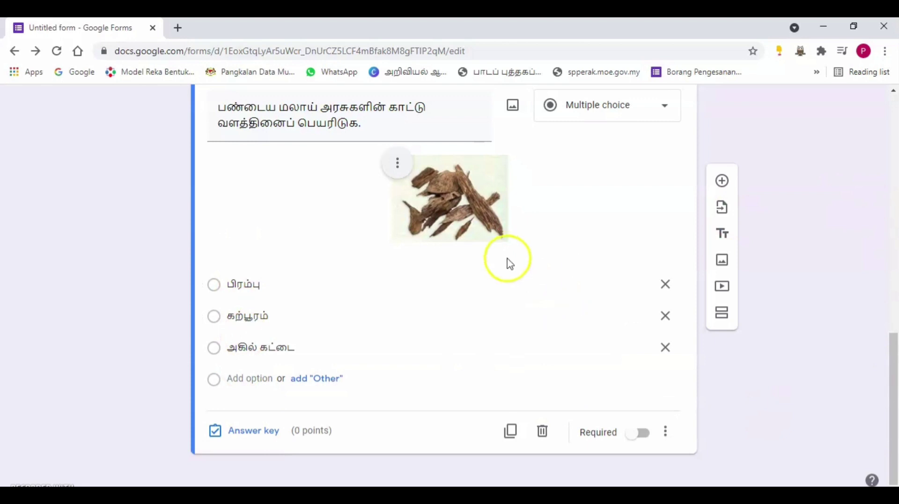
{"action": "left_click", "coordinate": [515, 290]}
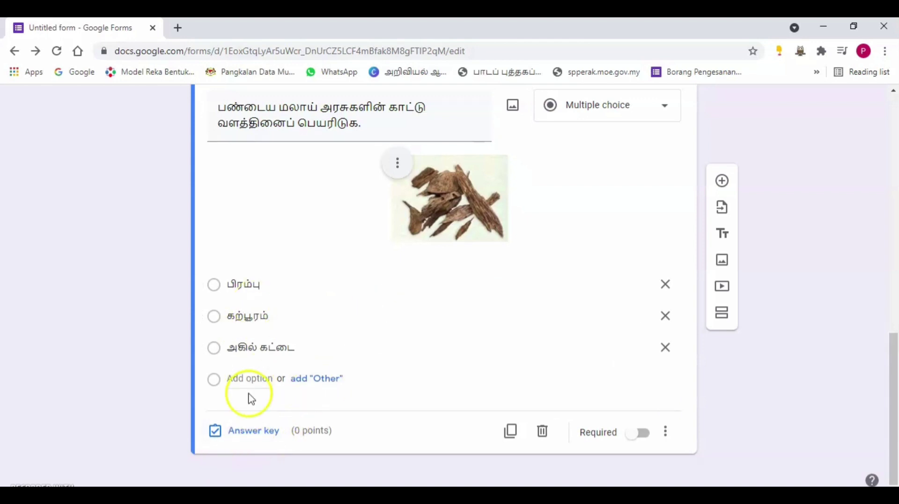
{"action": "left_click", "coordinate": [238, 436]}
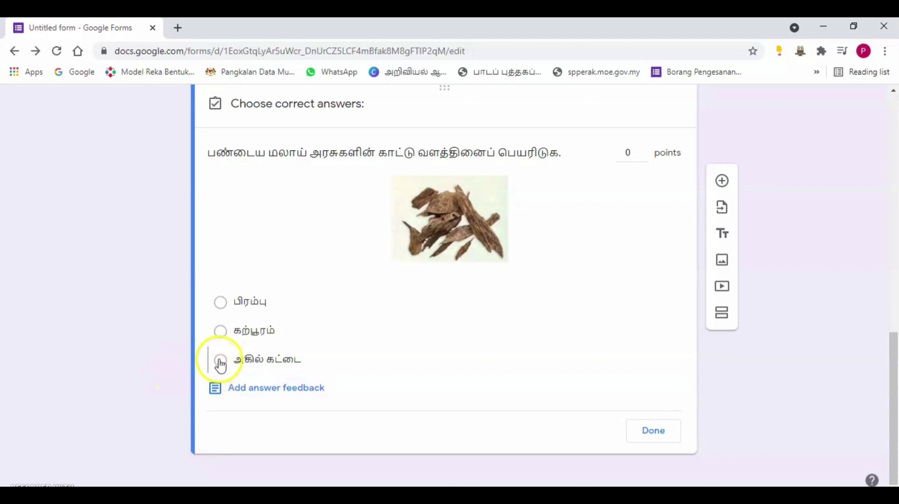
{"action": "left_click", "coordinate": [220, 360]}
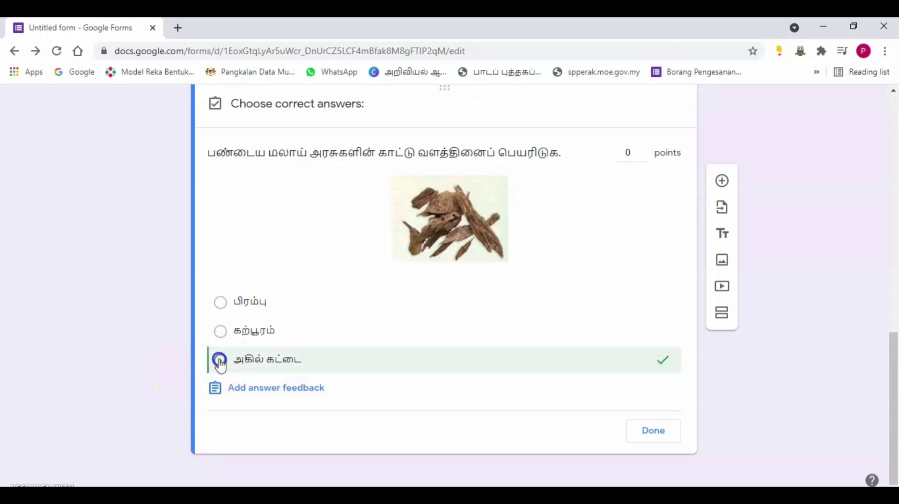
Set the image question's value to 10 points, finish its answer key and make the question required.
{"action": "left_click", "coordinate": [645, 150]}
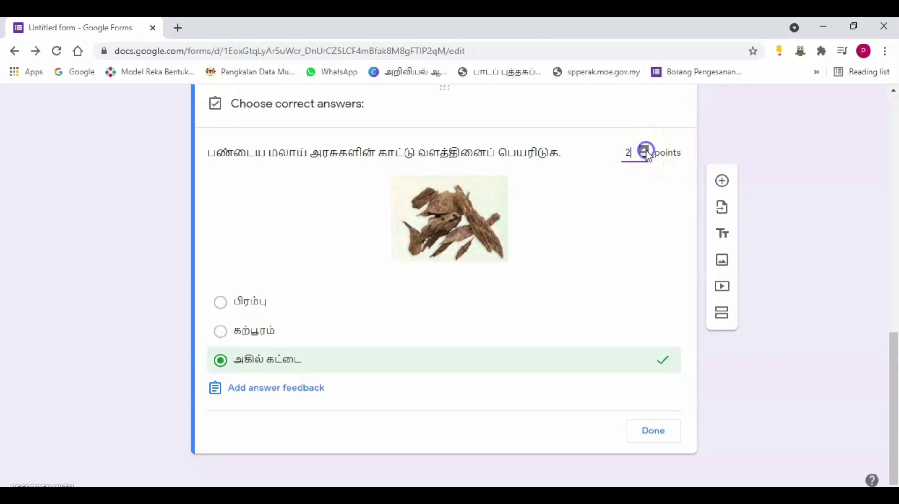
{"action": "left_click", "coordinate": [645, 150]}
{"action": "left_click", "coordinate": [646, 149]}
{"action": "left_click", "coordinate": [646, 150]}
{"action": "left_click", "coordinate": [646, 149]}
{"action": "left_click", "coordinate": [645, 150]}
{"action": "left_click", "coordinate": [646, 150]}
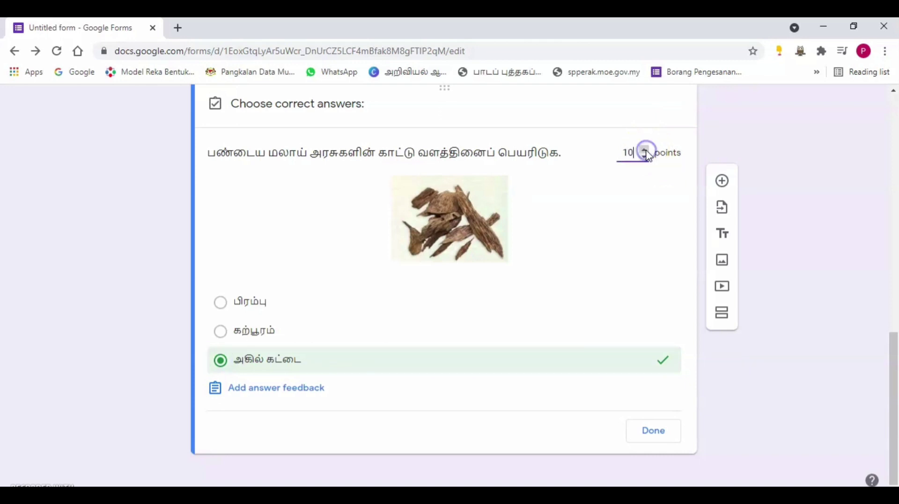
{"action": "left_click", "coordinate": [655, 430]}
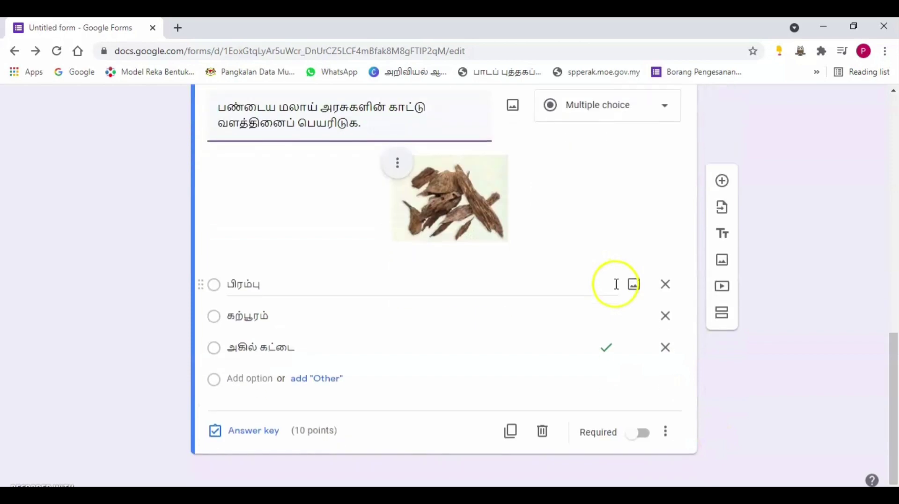
{"action": "left_click", "coordinate": [643, 436]}
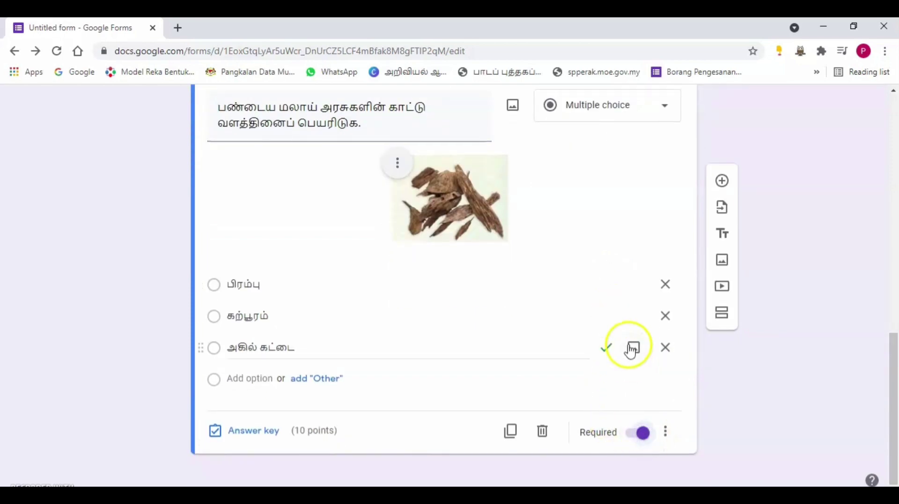
Add a new blank question below the image question in the second section and select it for editing.
{"action": "scroll", "coordinate": [629, 345], "scroll_direction": "up", "scroll_amount": 5}
{"action": "scroll", "coordinate": [629, 345], "scroll_direction": "down", "scroll_amount": 5}
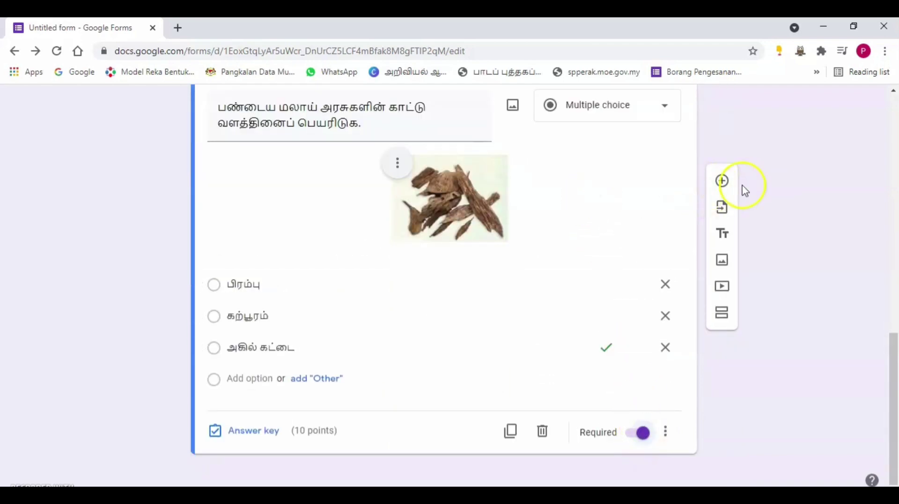
{"action": "left_click", "coordinate": [725, 183]}
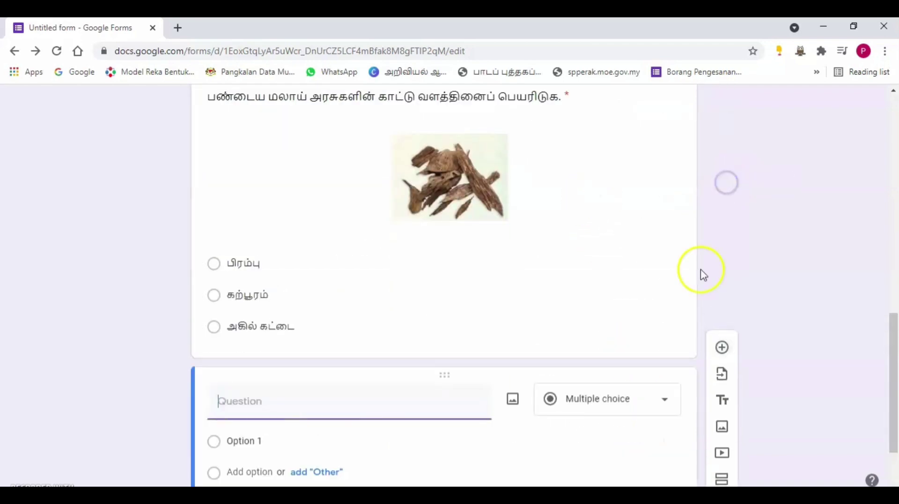
{"action": "scroll", "coordinate": [635, 379], "scroll_direction": "up", "scroll_amount": 4}
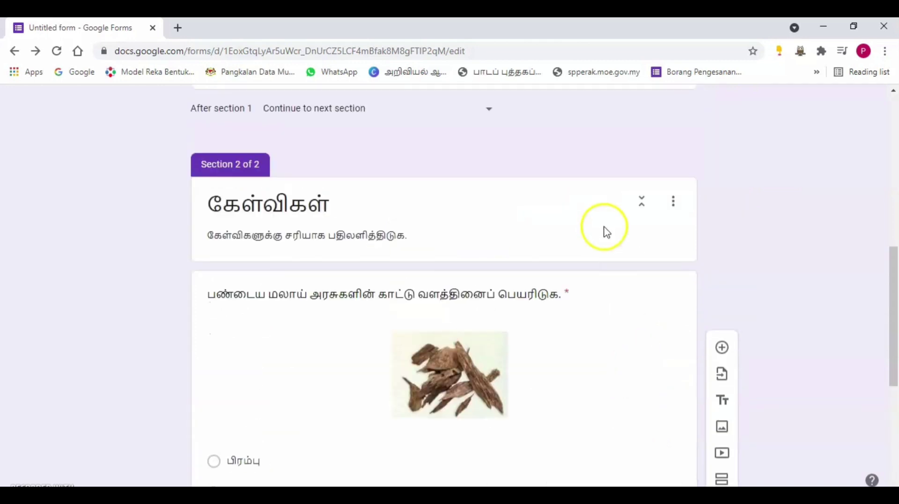
{"action": "left_click", "coordinate": [638, 317]}
{"action": "scroll", "coordinate": [632, 397], "scroll_direction": "down", "scroll_amount": 1}
{"action": "scroll", "coordinate": [633, 397], "scroll_direction": "down", "scroll_amount": 5}
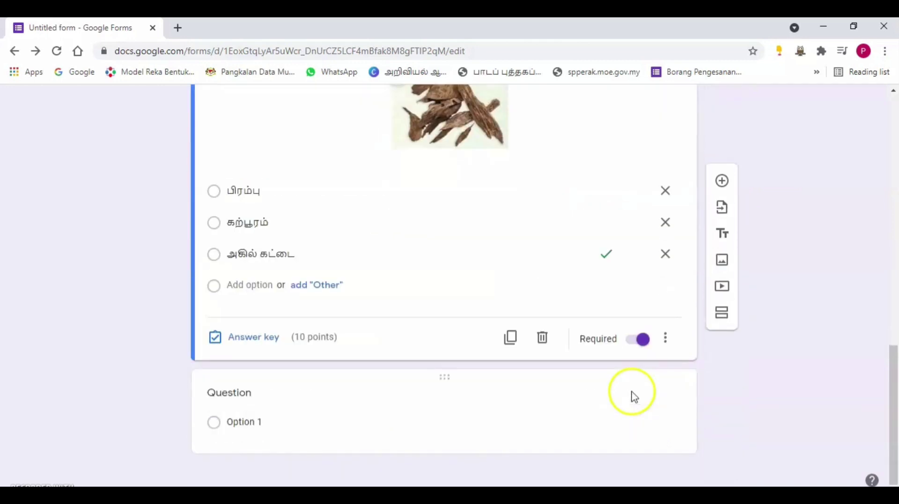
{"action": "left_click", "coordinate": [609, 419]}
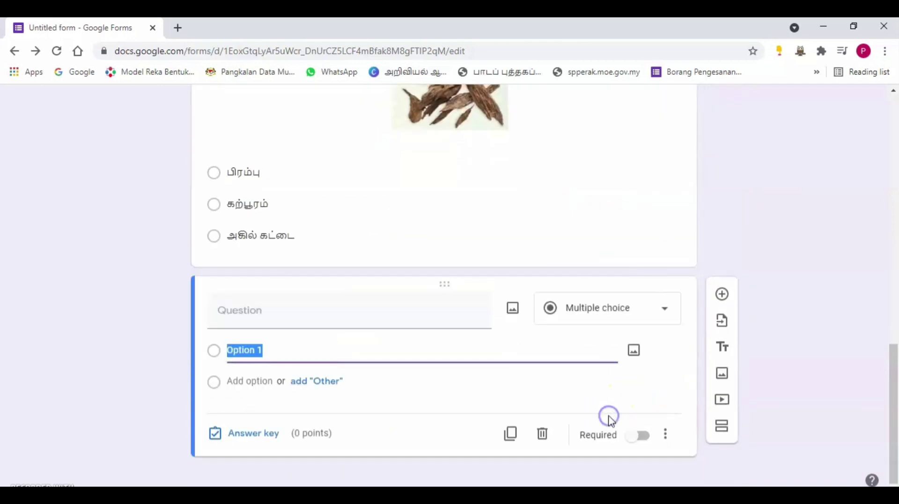
Enter the question "பண்டைய மலாய் அரசுகளின் காட்டு வளங்களைத் தேர்ந்தெடுத்திடுக." in the new blank question and set its type to Checkboxes.
{"action": "left_click", "coordinate": [631, 318]}
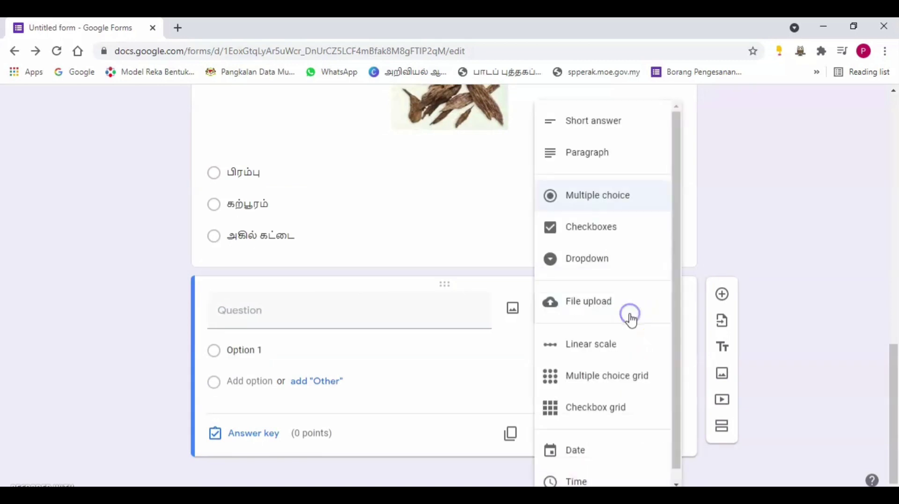
{"action": "left_click", "coordinate": [613, 230]}
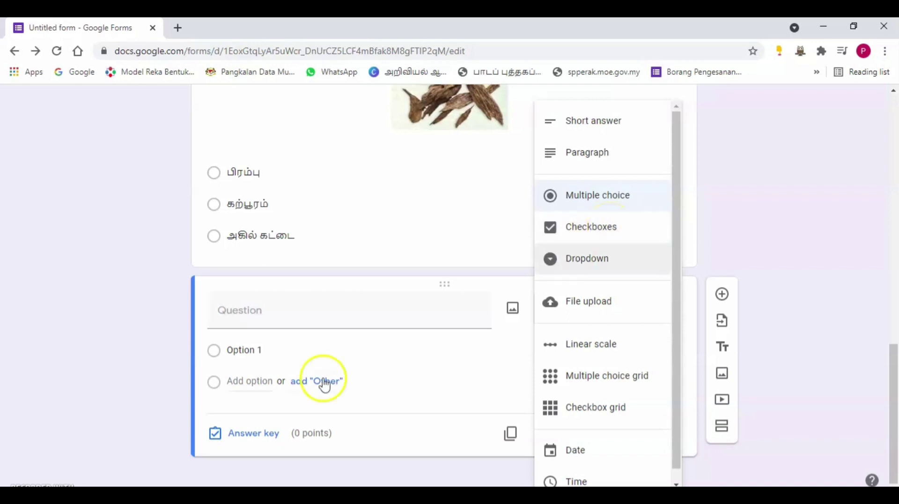
{"action": "left_click", "coordinate": [316, 315]}
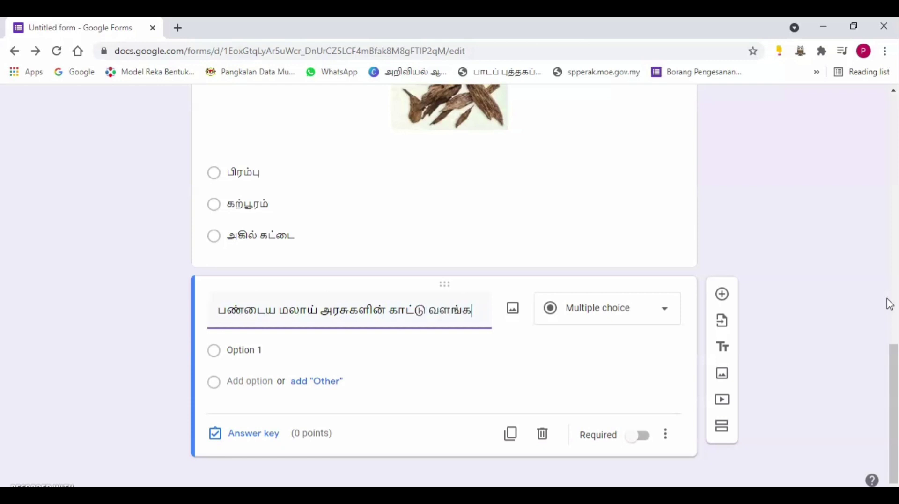
{"action": "type", "text": "ளைத் தேர்ந்தெடுத்திடுக."}
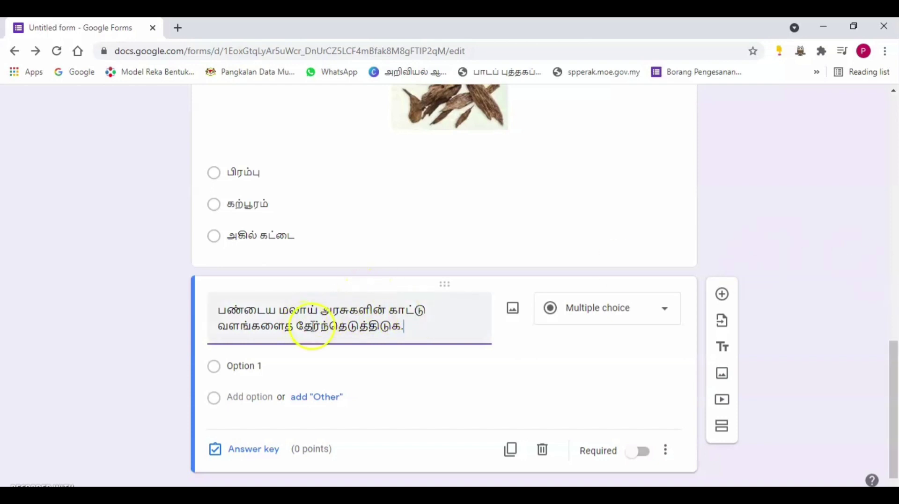
{"action": "left_click", "coordinate": [626, 310]}
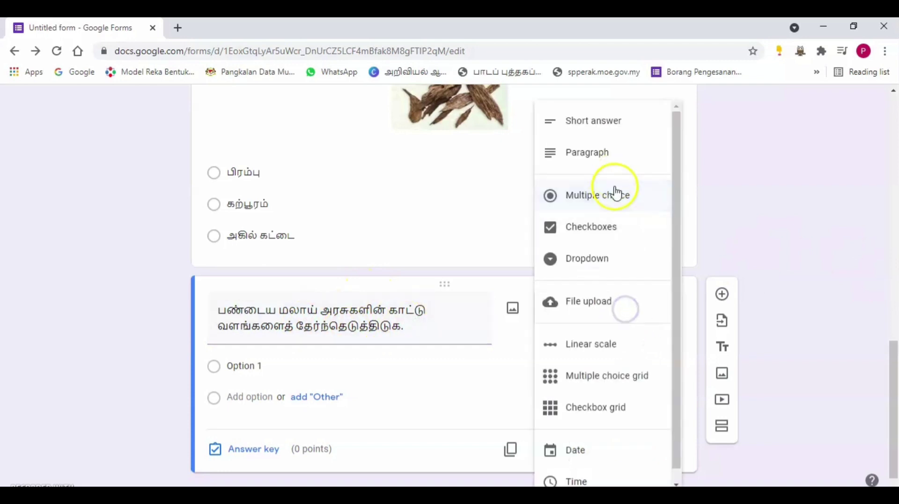
{"action": "left_click", "coordinate": [609, 227]}
Fill in four options for the checkbox question: முத்து, பிரம்பு, கற்பூரம் and அகில் கட்டை.
{"action": "left_click", "coordinate": [259, 365]}
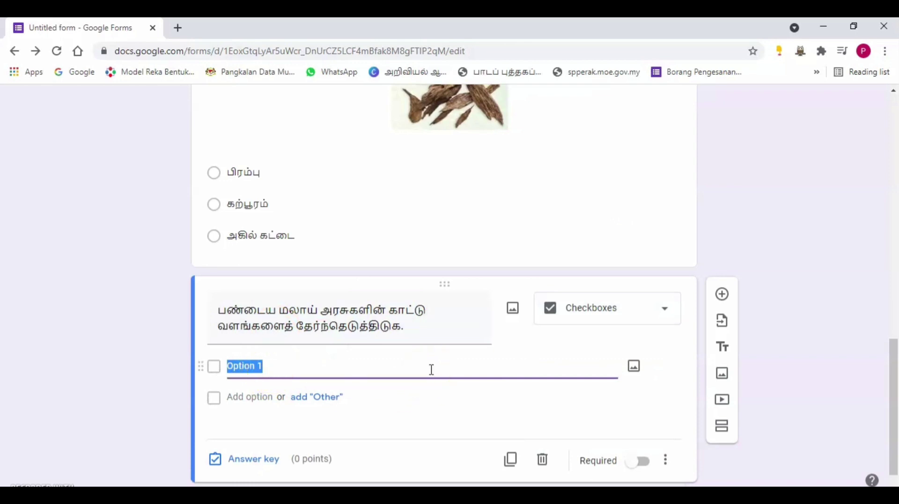
{"action": "type", "text": "ம்"}
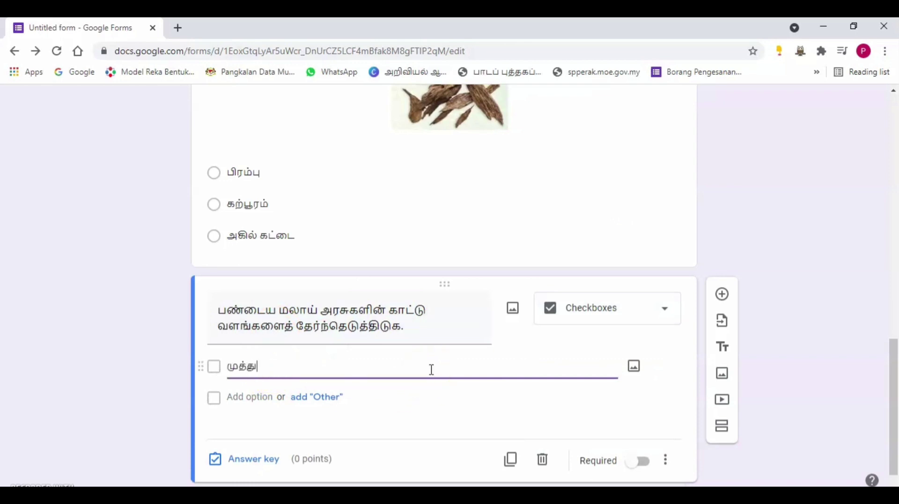
{"action": "left_click", "coordinate": [234, 398]}
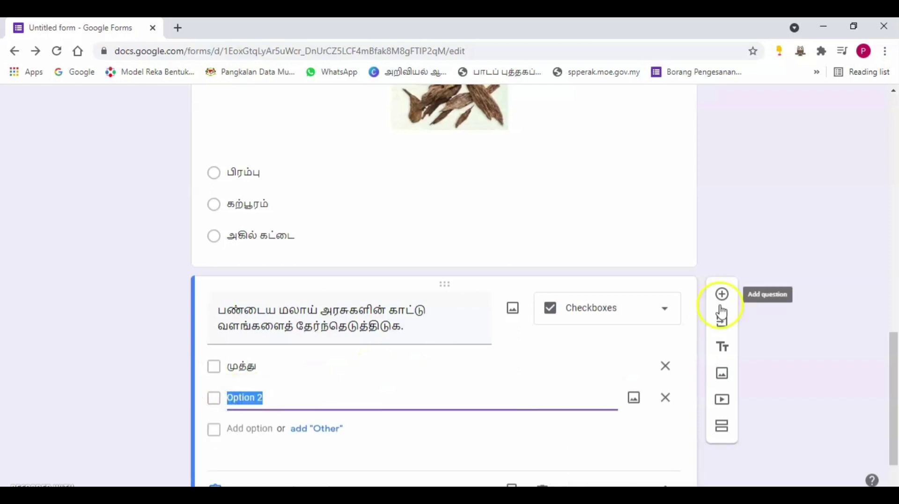
{"action": "type", "text": "பிரம்பு"}
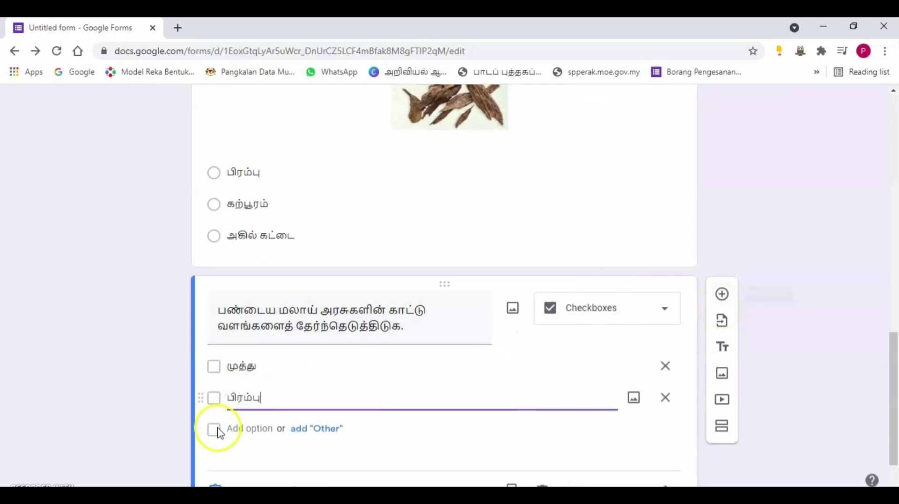
{"action": "left_click", "coordinate": [234, 429]}
{"action": "type", "text": "கற்பூரம்"}
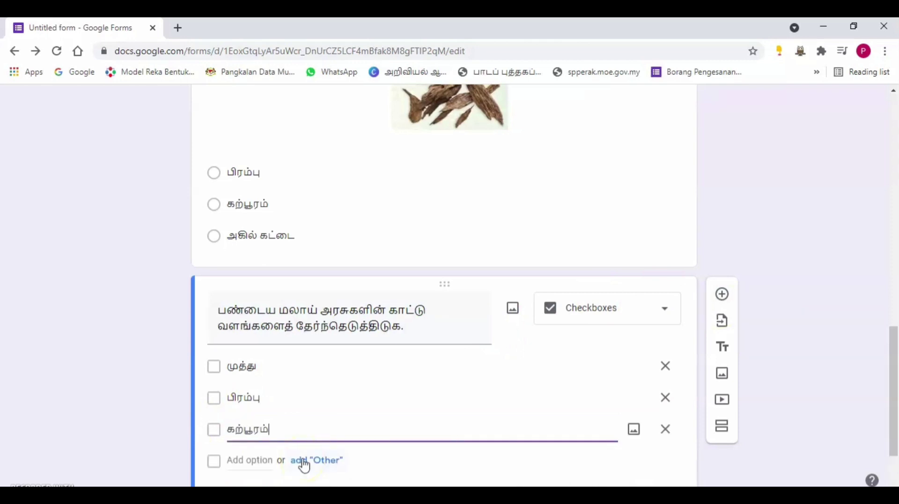
{"action": "left_click", "coordinate": [238, 462]}
{"action": "type", "text": "அக்"}
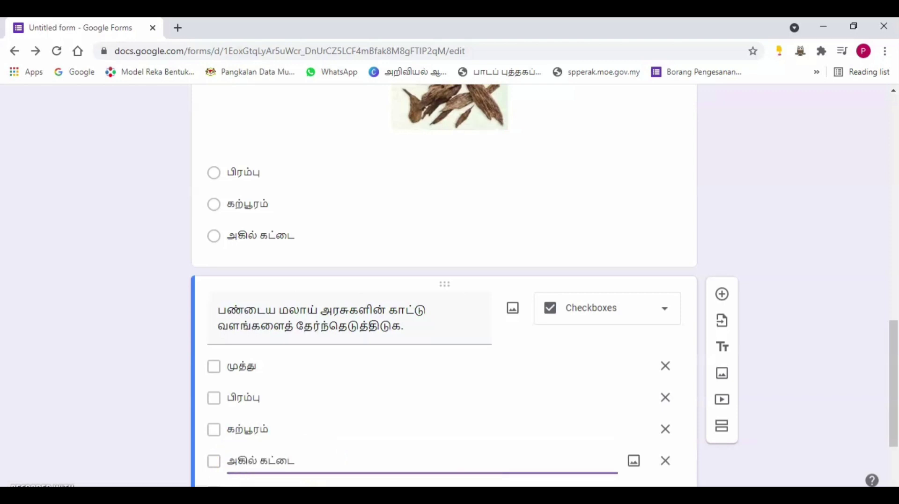
{"action": "scroll", "coordinate": [341, 338], "scroll_direction": "down", "scroll_amount": 3}
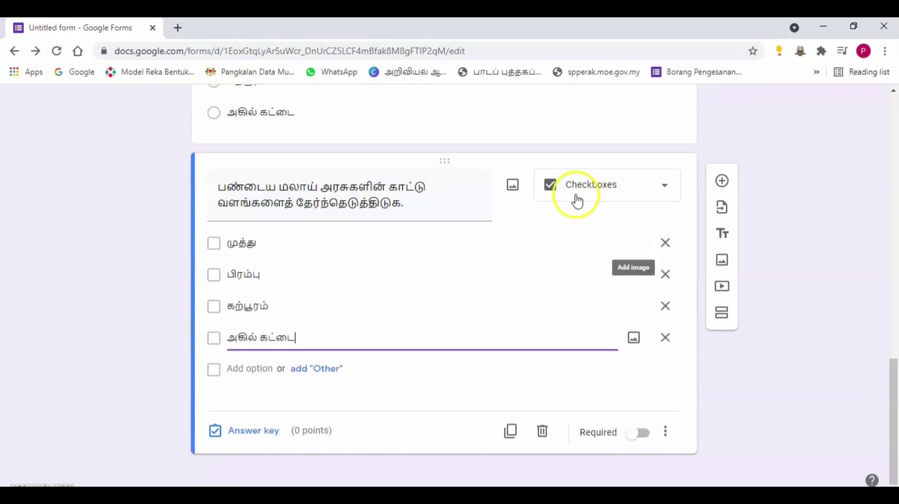
{"action": "left_click", "coordinate": [213, 275]}
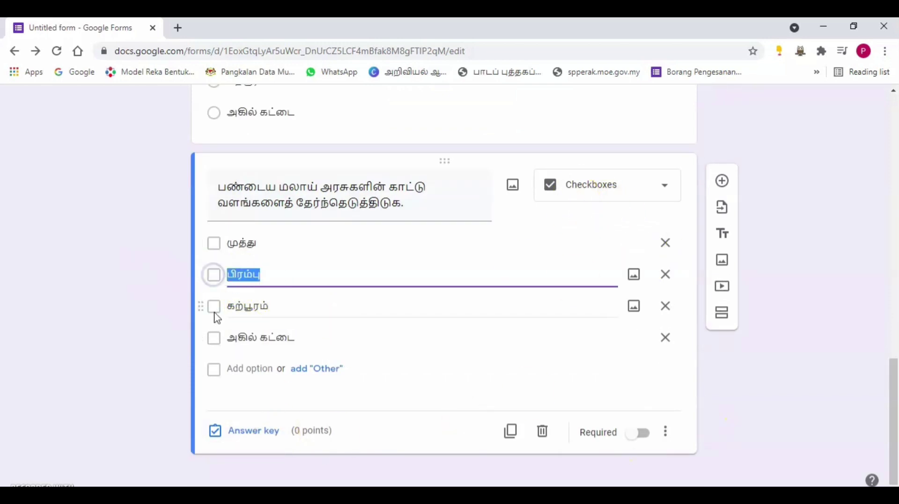
{"action": "left_click", "coordinate": [214, 309]}
{"action": "left_click", "coordinate": [215, 336]}
{"action": "left_click", "coordinate": [235, 413]}
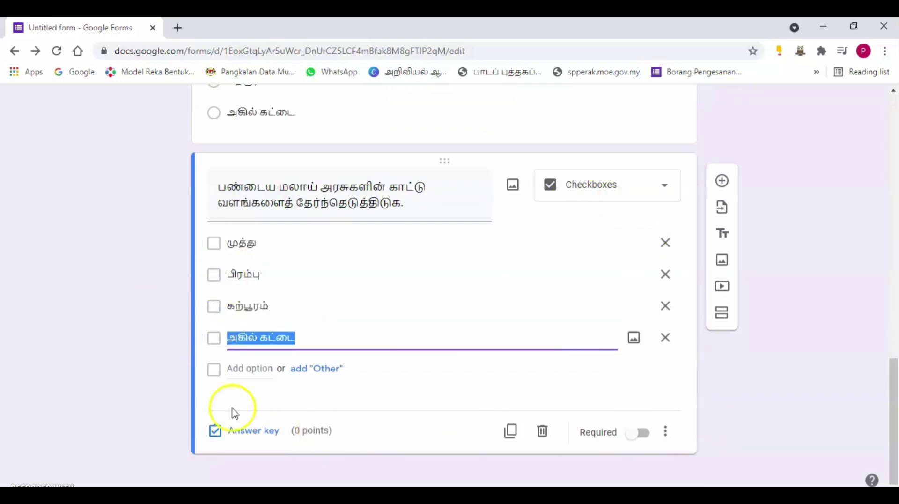
Mark பிரம்பு, கற்பூரம் and அகில் கட்டை as the correct answers in the checkbox question's answer key.
{"action": "left_click", "coordinate": [242, 431]}
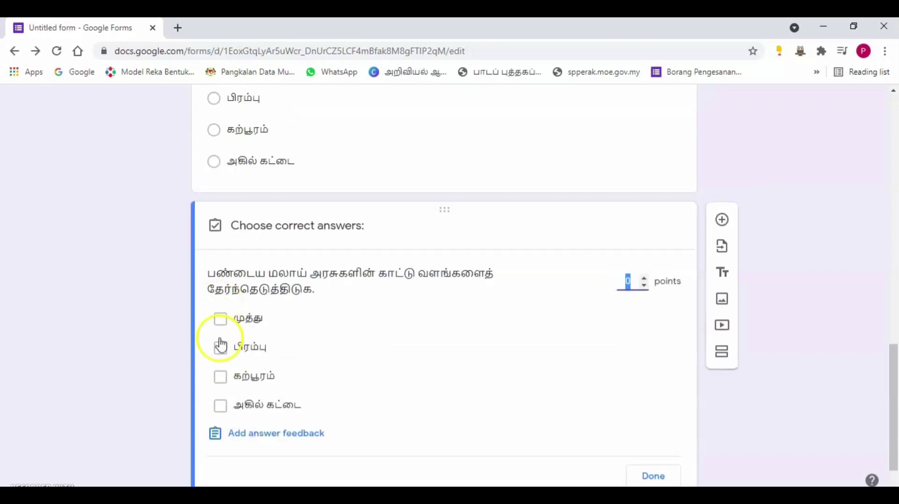
{"action": "left_click", "coordinate": [222, 351]}
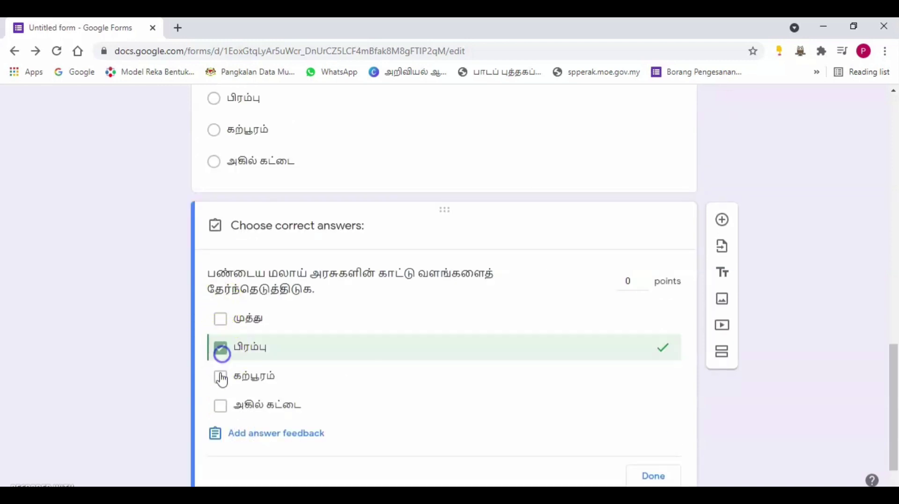
{"action": "left_click", "coordinate": [221, 377]}
{"action": "left_click", "coordinate": [221, 406]}
Set the checkbox question's value to 15 points, finish its answer key and make the question required.
{"action": "left_click", "coordinate": [667, 290]}
{"action": "left_click", "coordinate": [490, 374]}
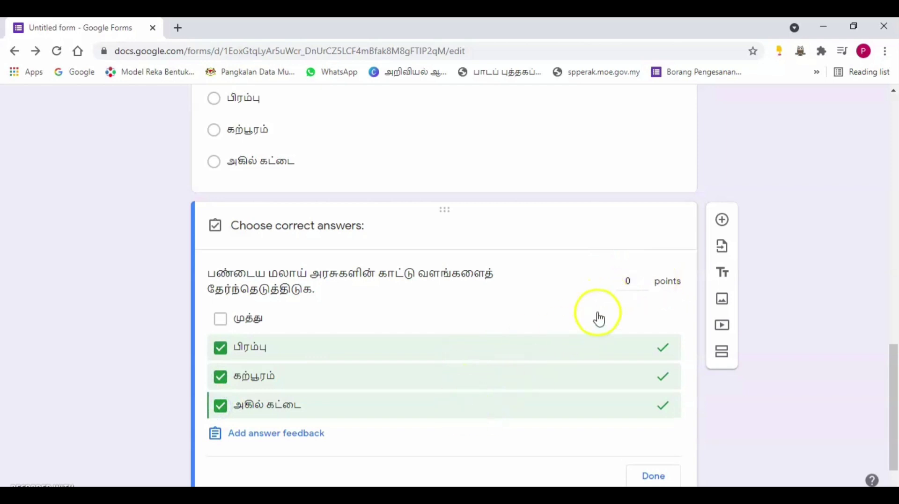
{"action": "left_click", "coordinate": [646, 280]}
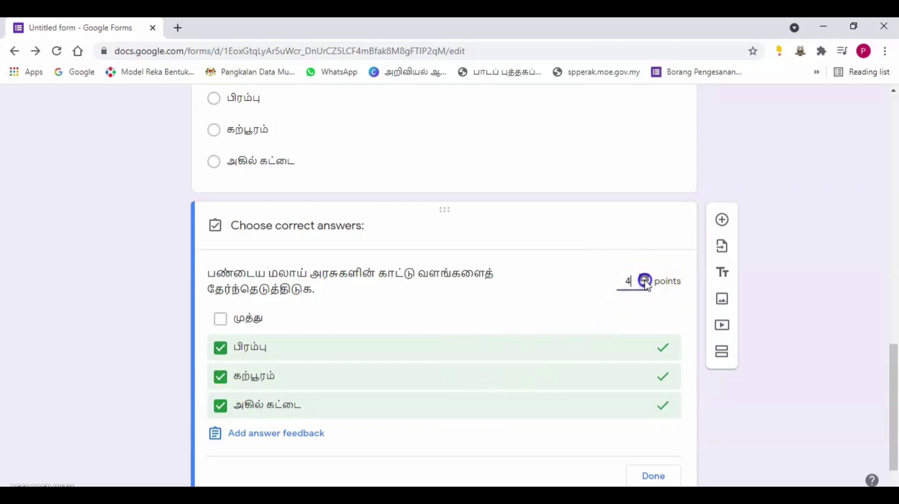
{"action": "double_click", "coordinate": [645, 280]}
{"action": "double_click", "coordinate": [645, 280]}
{"action": "double_click", "coordinate": [645, 280]}
{"action": "left_click", "coordinate": [645, 279]}
{"action": "double_click", "coordinate": [645, 279]}
{"action": "left_click", "coordinate": [654, 476]}
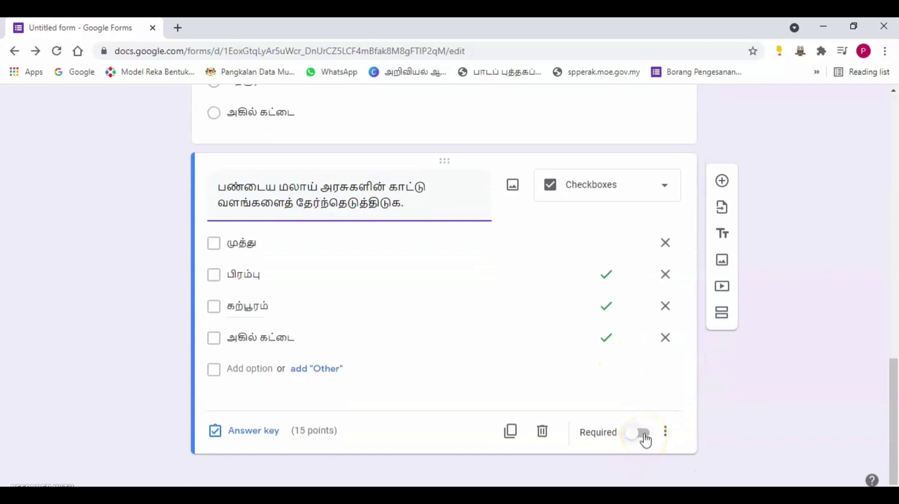
{"action": "left_click", "coordinate": [645, 440]}
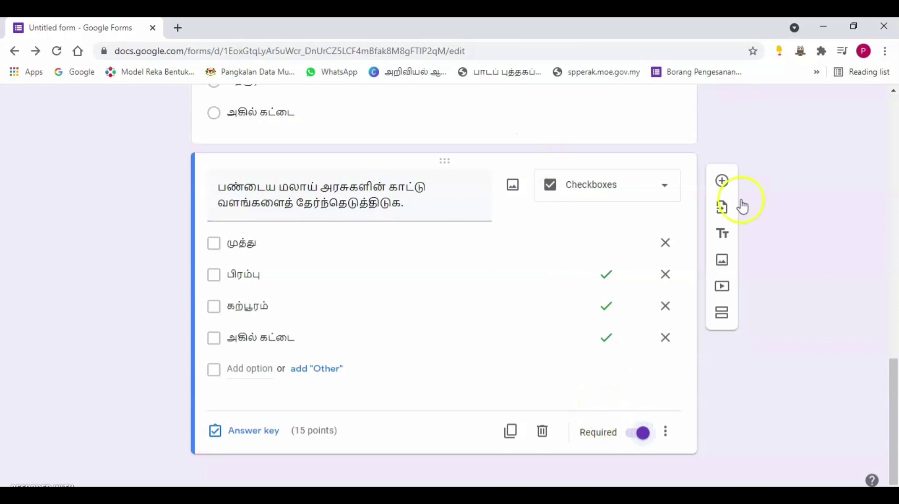
Duplicate the multiple-choice image question in the second section.
{"action": "scroll", "coordinate": [656, 239], "scroll_direction": "up", "scroll_amount": 5}
{"action": "left_click", "coordinate": [656, 239]}
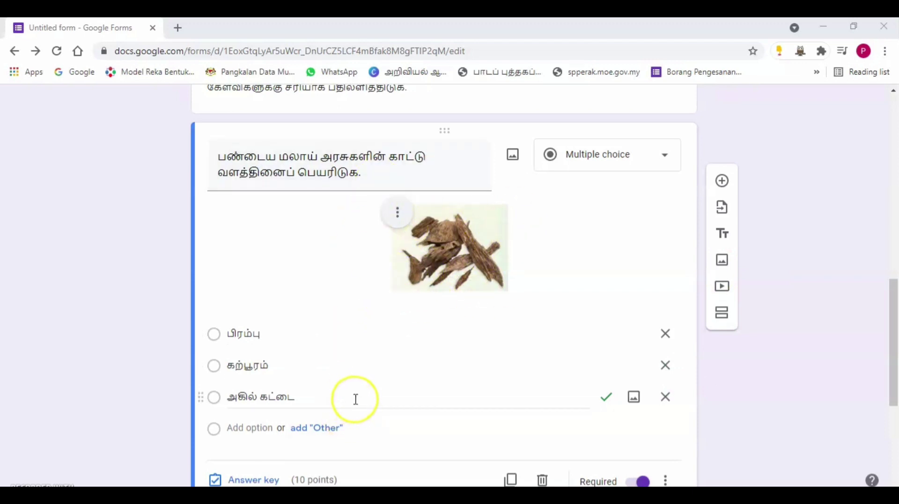
{"action": "scroll", "coordinate": [592, 328], "scroll_direction": "down", "scroll_amount": 3}
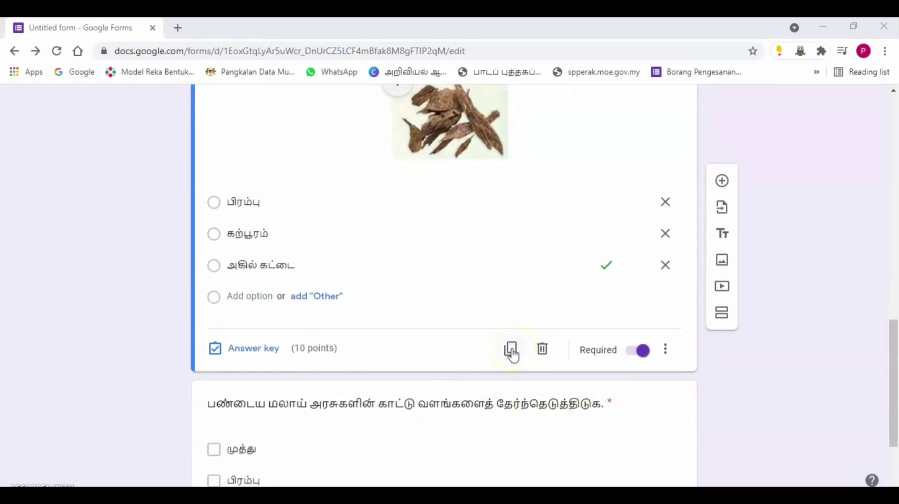
{"action": "left_click", "coordinate": [511, 350]}
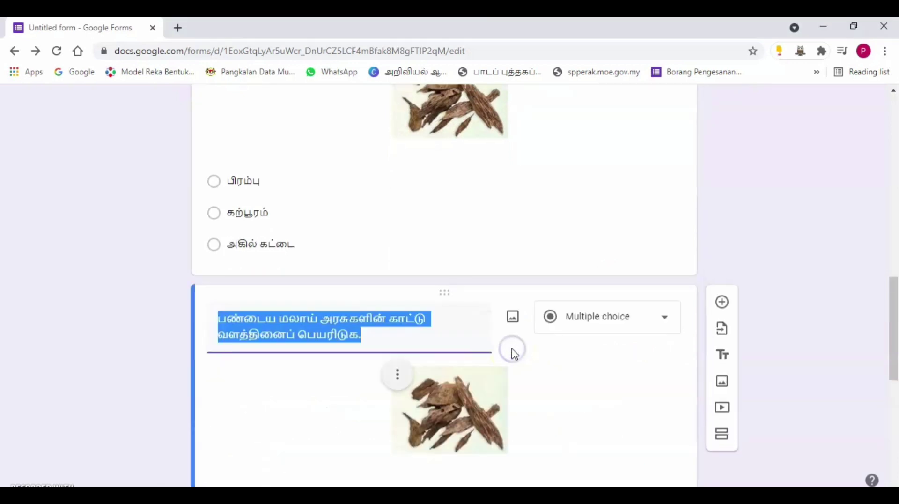
Replace the duplicated question's image with the image file "2" from the Desktop and centre it.
{"action": "scroll", "coordinate": [482, 379], "scroll_direction": "down", "scroll_amount": 5}
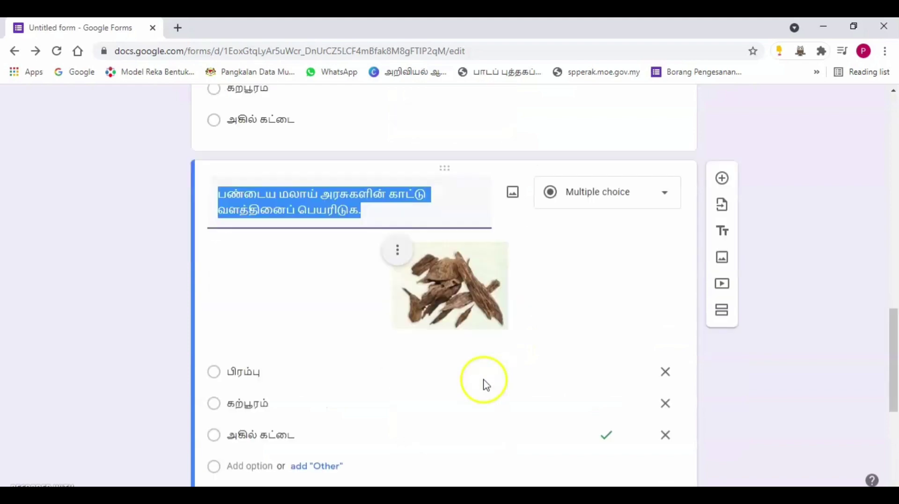
{"action": "left_click", "coordinate": [398, 113]}
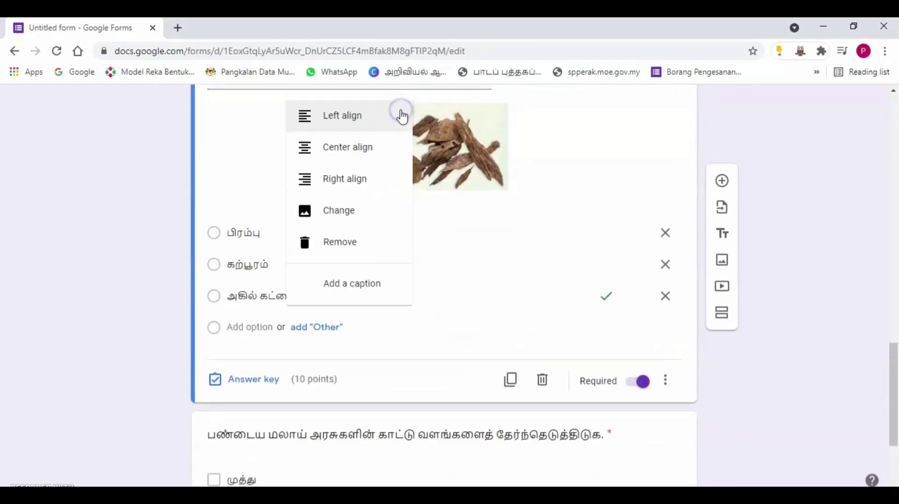
{"action": "left_click", "coordinate": [373, 216]}
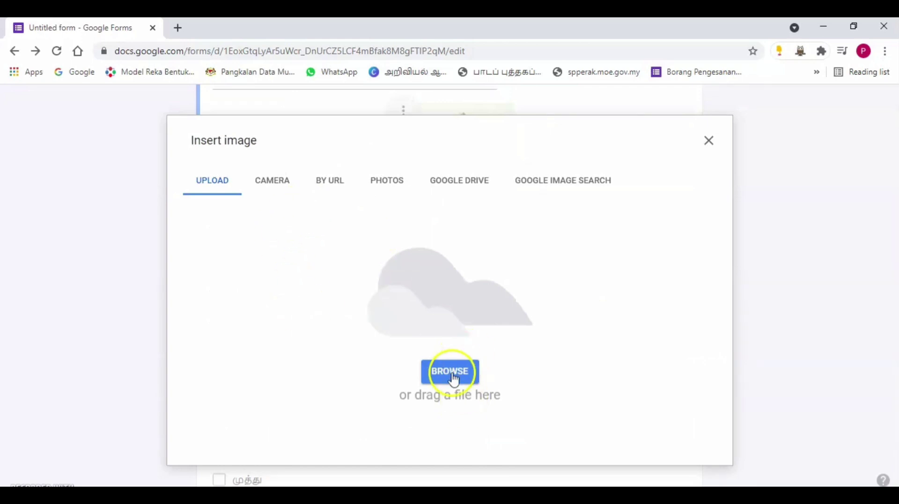
{"action": "left_click", "coordinate": [453, 380]}
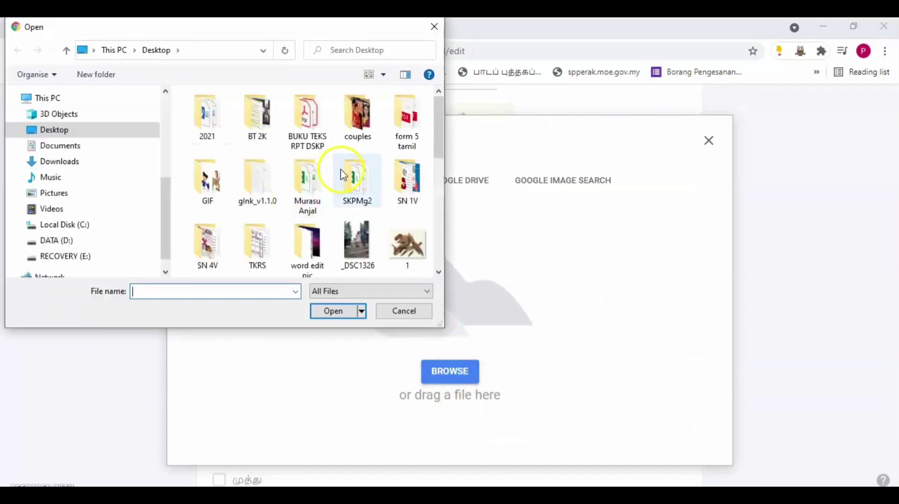
{"action": "scroll", "coordinate": [239, 257], "scroll_direction": "down", "scroll_amount": 3}
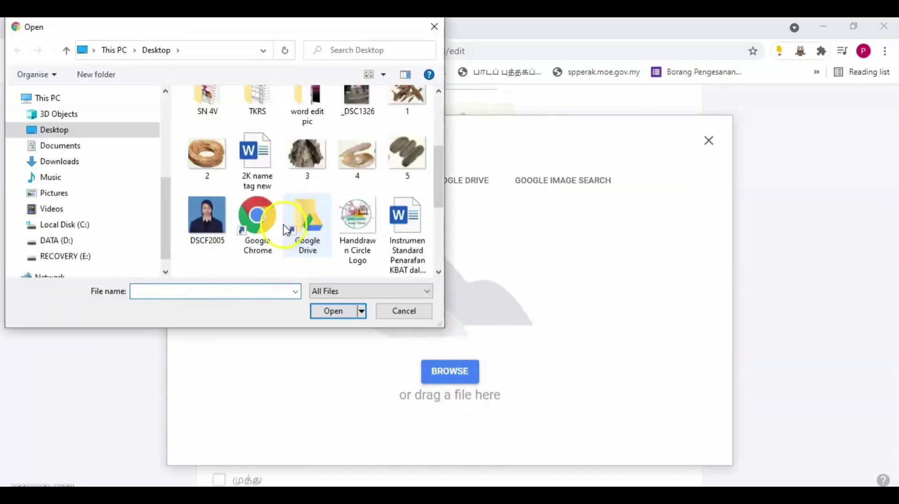
{"action": "left_click", "coordinate": [191, 162]}
{"action": "left_click", "coordinate": [334, 311]}
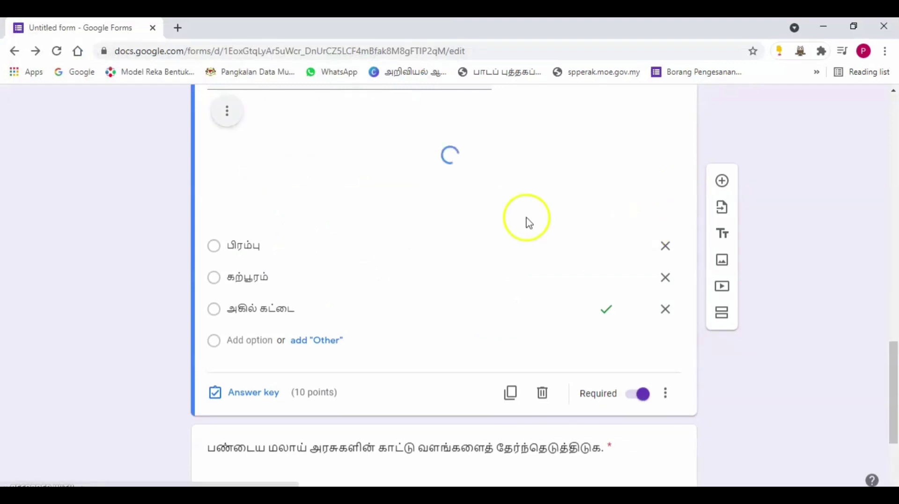
{"action": "left_click", "coordinate": [226, 114]}
{"action": "left_click", "coordinate": [196, 149]}
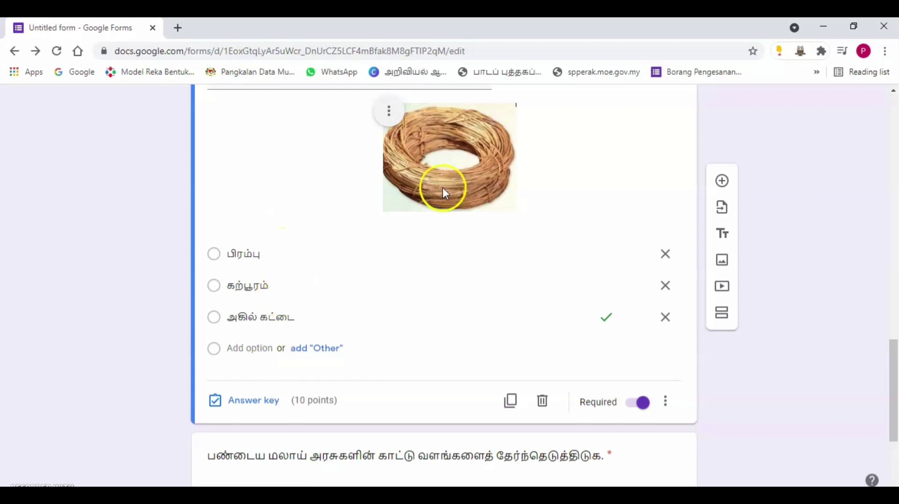
Make பிரம்பு the only correct answer in the rattan image question's answer key, unmarking அகில் கட்டை, and finish the key.
{"action": "scroll", "coordinate": [510, 283], "scroll_direction": "up", "scroll_amount": 15}
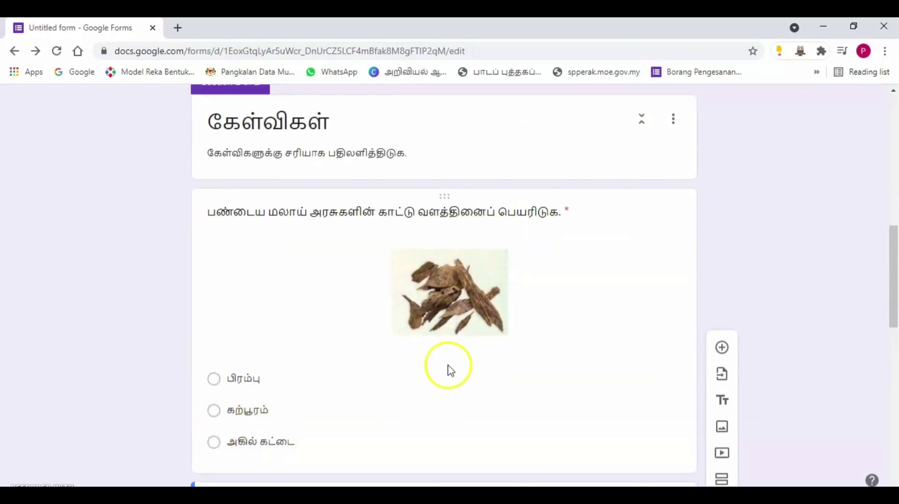
{"action": "scroll", "coordinate": [449, 370], "scroll_direction": "down", "scroll_amount": 10}
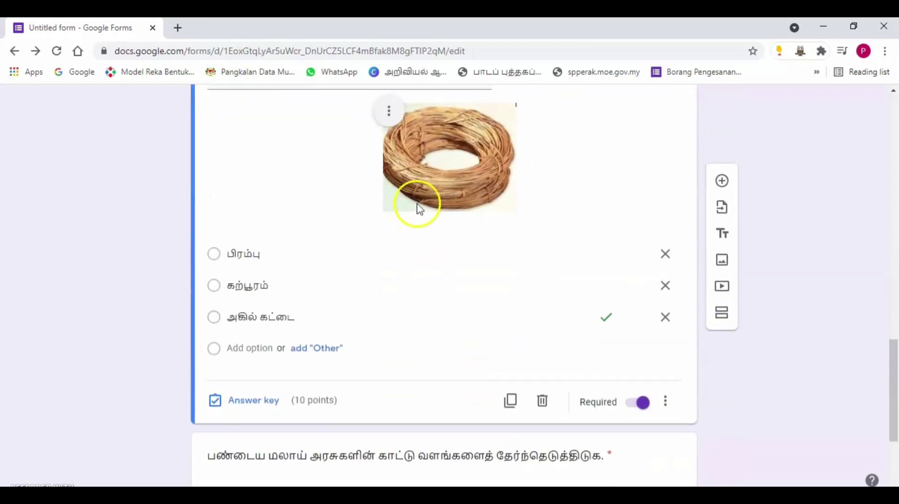
{"action": "left_click", "coordinate": [220, 401]}
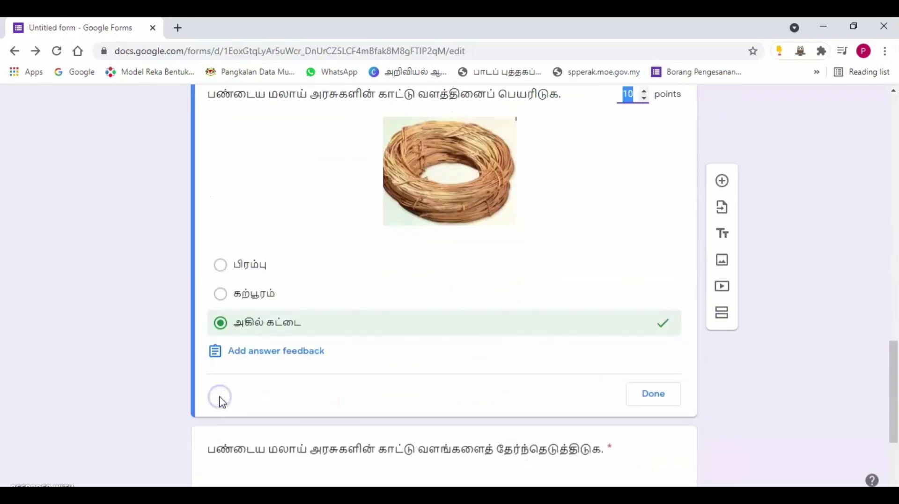
{"action": "scroll", "coordinate": [405, 247], "scroll_direction": "up", "scroll_amount": 3}
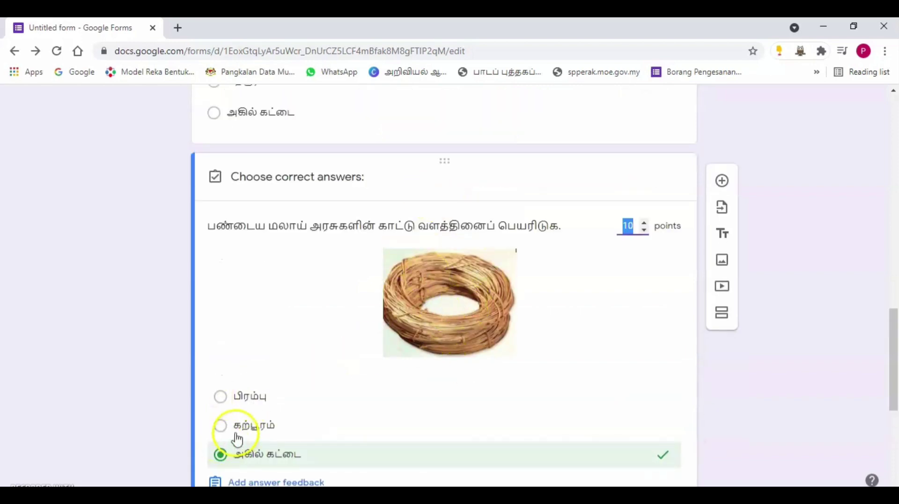
{"action": "left_click", "coordinate": [222, 401]}
{"action": "scroll", "coordinate": [362, 355], "scroll_direction": "down", "scroll_amount": 2}
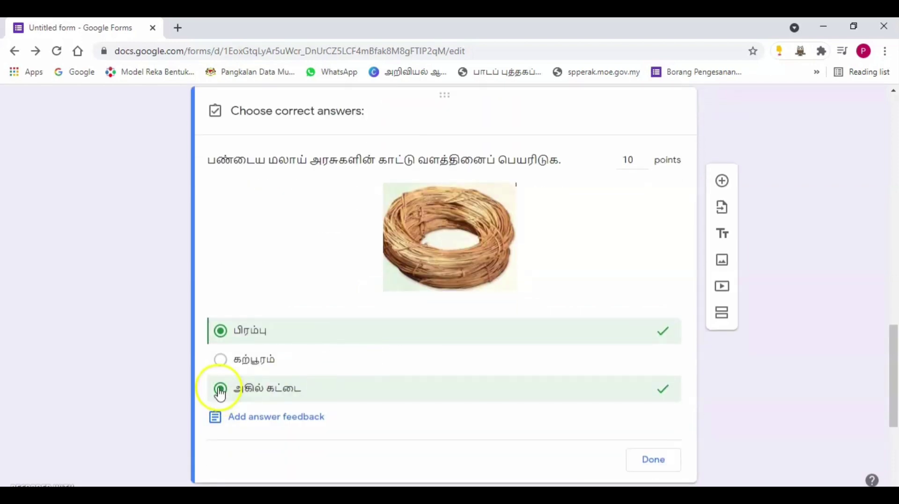
{"action": "left_click", "coordinate": [219, 390]}
{"action": "scroll", "coordinate": [262, 338], "scroll_direction": "down", "scroll_amount": 2}
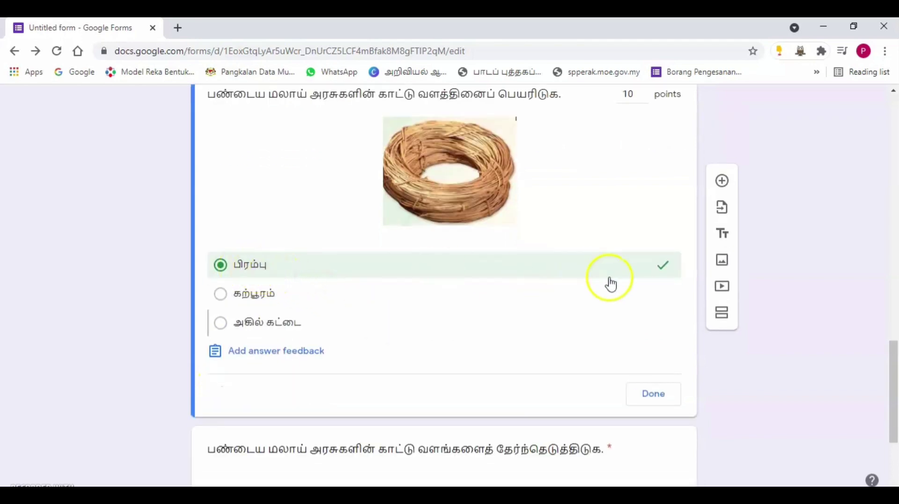
{"action": "scroll", "coordinate": [610, 285], "scroll_direction": "up", "scroll_amount": 3}
{"action": "scroll", "coordinate": [638, 316], "scroll_direction": "down", "scroll_amount": 4}
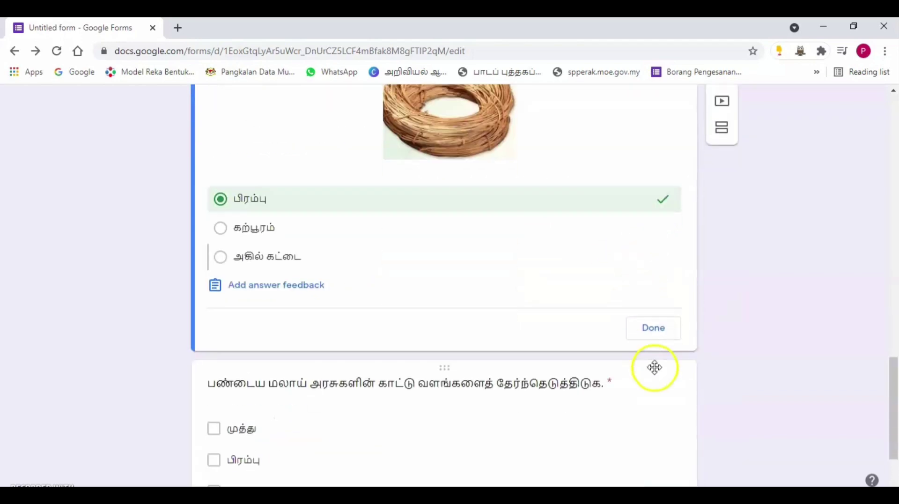
{"action": "left_click", "coordinate": [652, 329]}
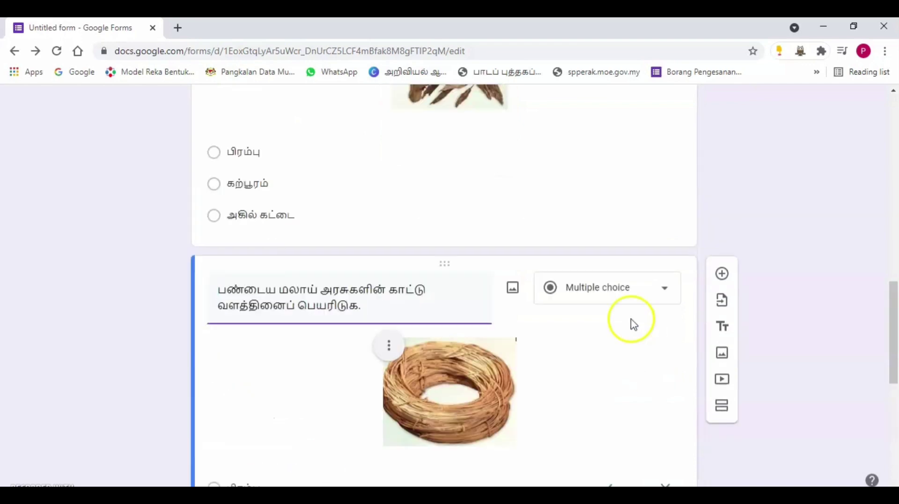
Duplicate the multiple-choice question with the rattan image.
{"action": "scroll", "coordinate": [632, 322], "scroll_direction": "down", "scroll_amount": 5}
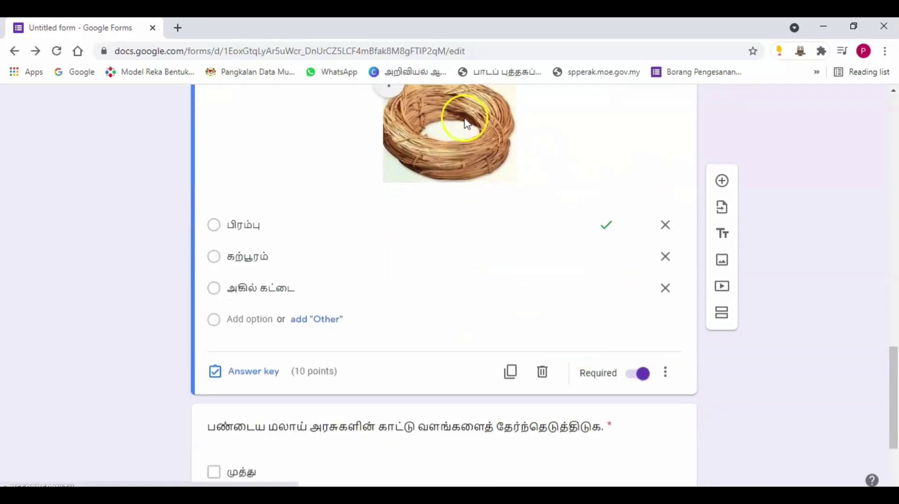
{"action": "scroll", "coordinate": [445, 133], "scroll_direction": "down", "scroll_amount": 2}
{"action": "scroll", "coordinate": [442, 136], "scroll_direction": "up", "scroll_amount": 4}
{"action": "scroll", "coordinate": [443, 135], "scroll_direction": "down", "scroll_amount": 2}
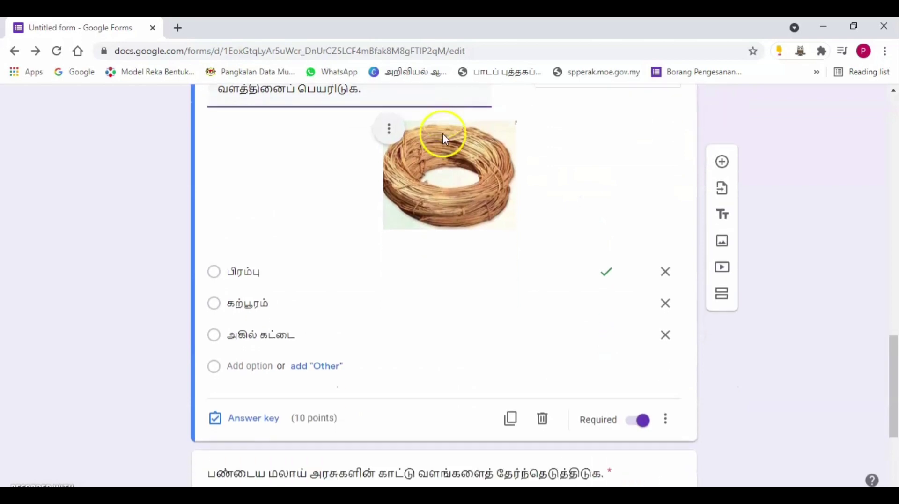
{"action": "scroll", "coordinate": [444, 136], "scroll_direction": "down", "scroll_amount": 2}
{"action": "left_click", "coordinate": [512, 307]}
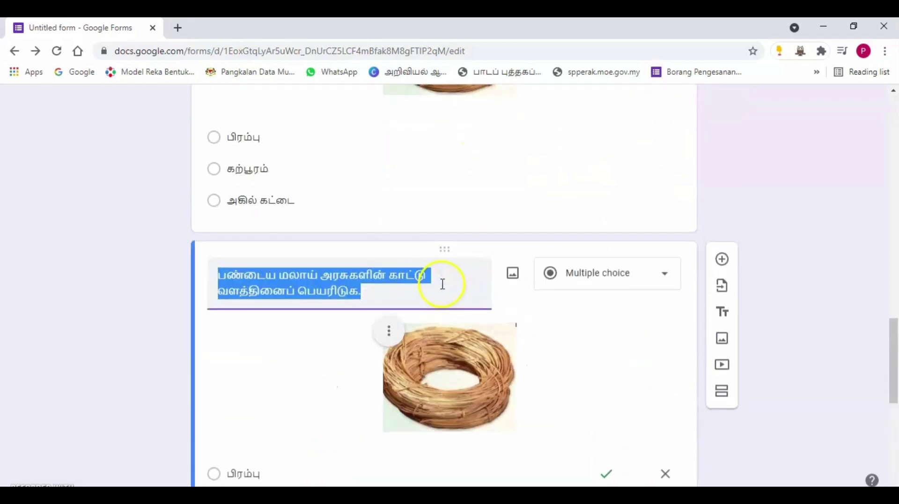
Replace the duplicated question's rattan picture with the image file "3" from the Desktop and centre it.
{"action": "left_click", "coordinate": [399, 210]}
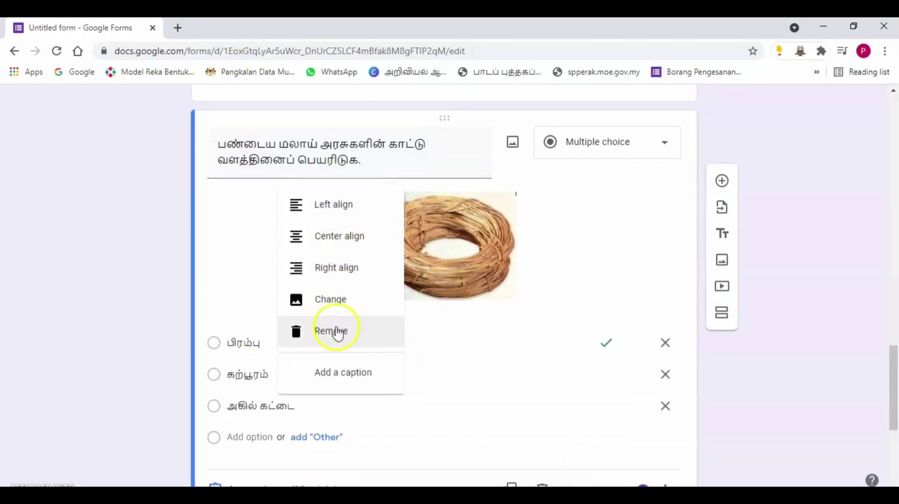
{"action": "left_click", "coordinate": [333, 298]}
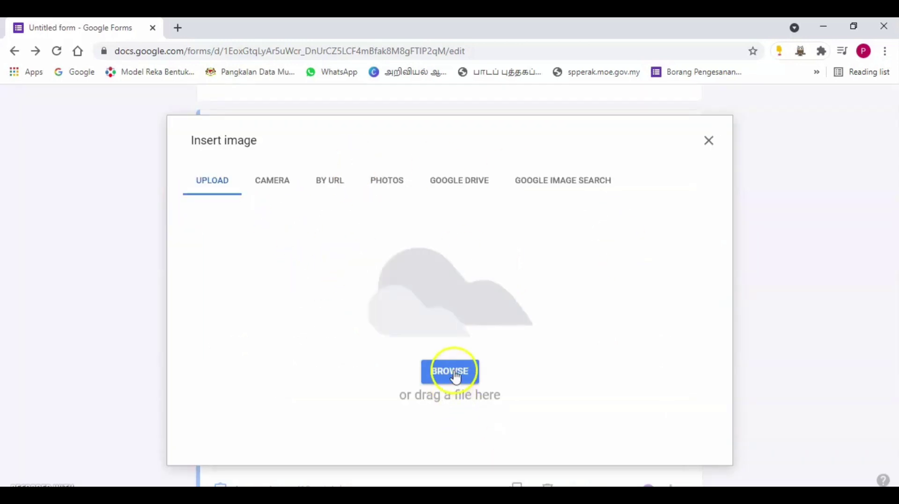
{"action": "left_click", "coordinate": [455, 377]}
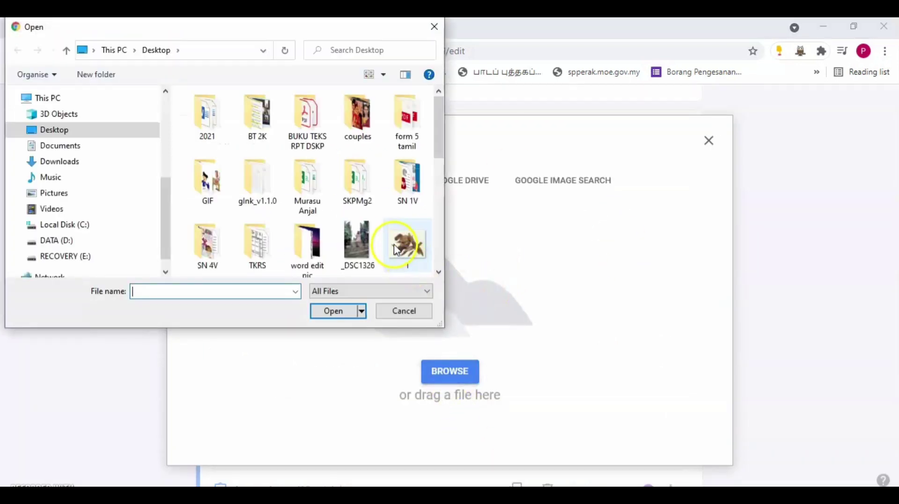
{"action": "scroll", "coordinate": [395, 249], "scroll_direction": "down", "scroll_amount": 2}
{"action": "left_click", "coordinate": [319, 245]}
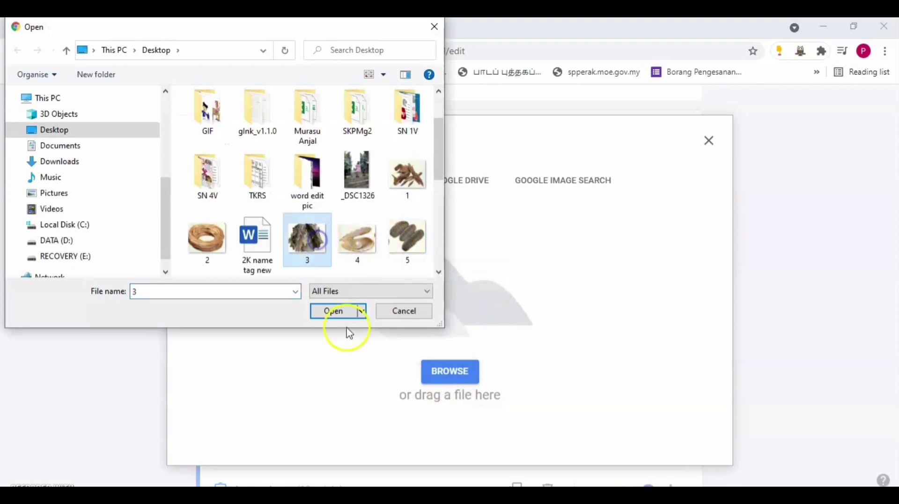
{"action": "left_click", "coordinate": [336, 312]}
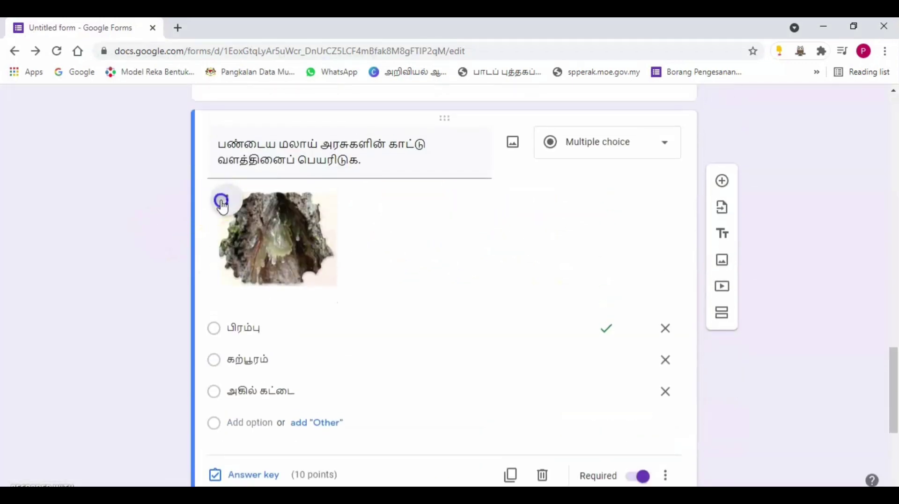
{"action": "left_click", "coordinate": [222, 202]}
{"action": "left_click", "coordinate": [196, 241]}
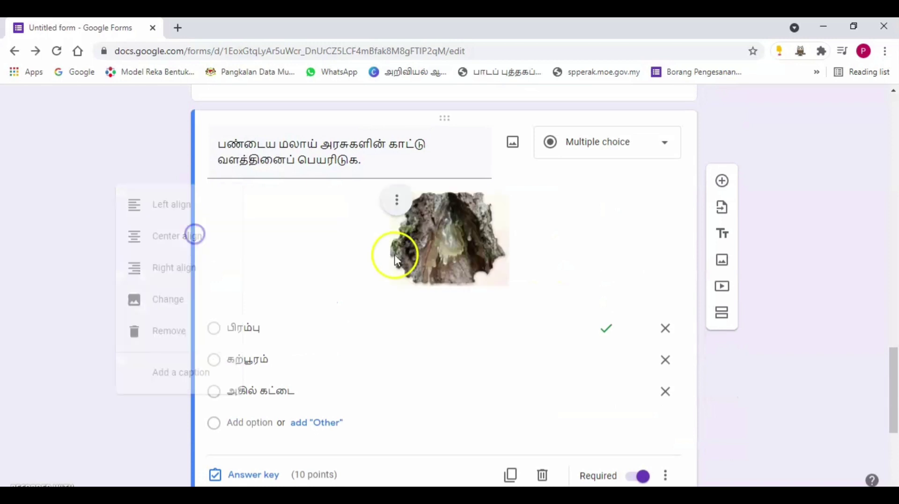
Make கற்பூரம் the only correct answer in the new image question's answer key, unmarking பிரம்பு, and finish the key.
{"action": "scroll", "coordinate": [448, 238], "scroll_direction": "down", "scroll_amount": 1}
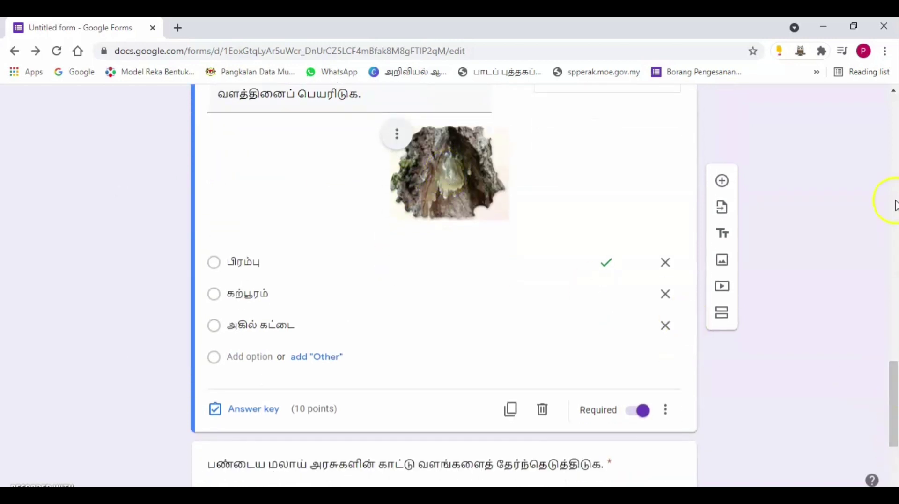
{"action": "left_click", "coordinate": [221, 408]}
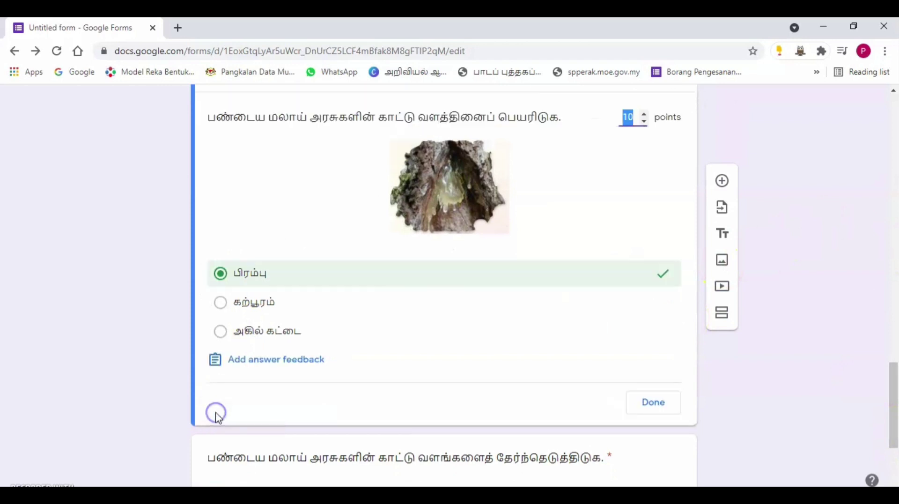
{"action": "left_click", "coordinate": [218, 305]}
{"action": "left_click", "coordinate": [221, 275]}
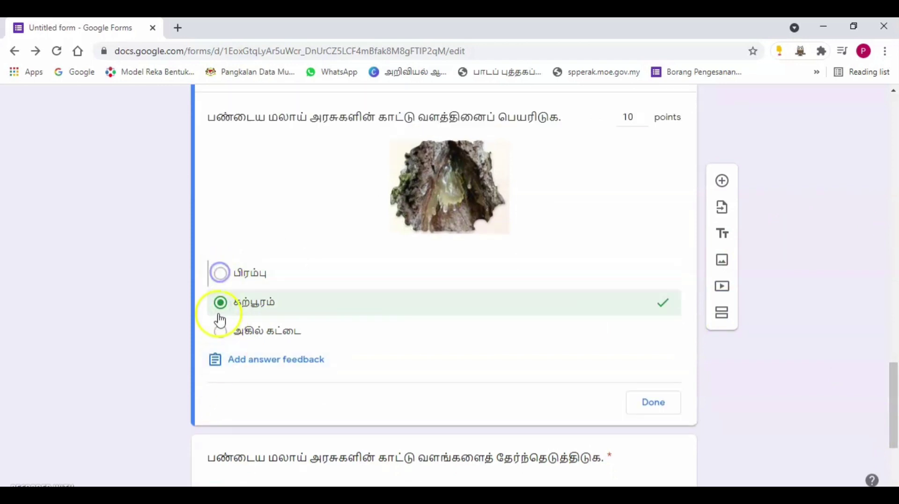
{"action": "left_click", "coordinate": [658, 404]}
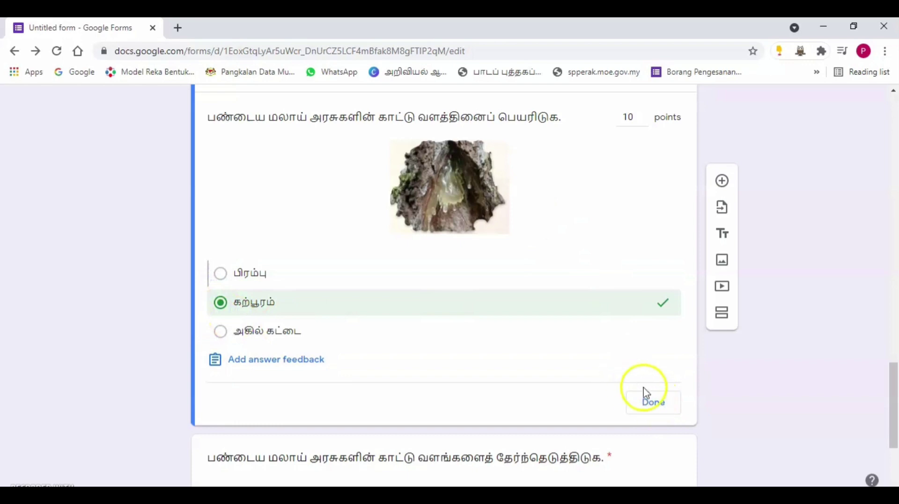
Review the second section's image questions and the checkbox question with its marked answers.
{"action": "scroll", "coordinate": [569, 281], "scroll_direction": "up", "scroll_amount": 4}
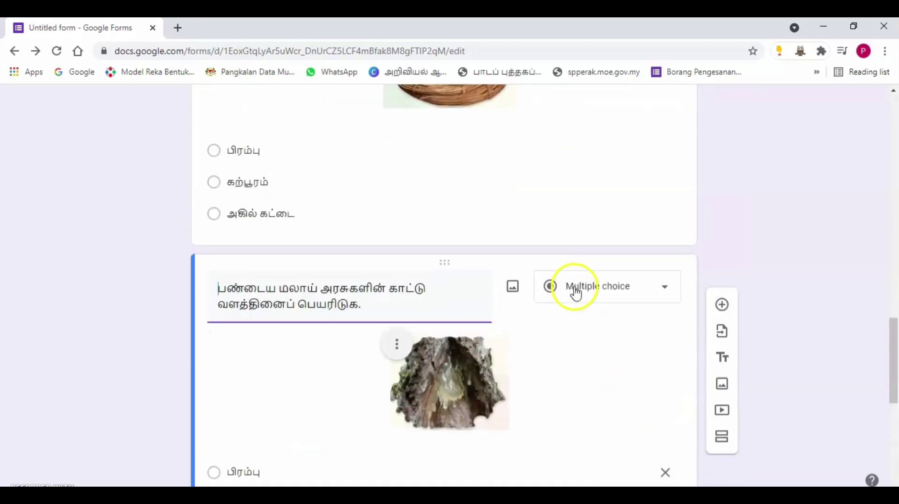
{"action": "scroll", "coordinate": [576, 293], "scroll_direction": "up", "scroll_amount": 12}
{"action": "scroll", "coordinate": [576, 293], "scroll_direction": "down", "scroll_amount": 5}
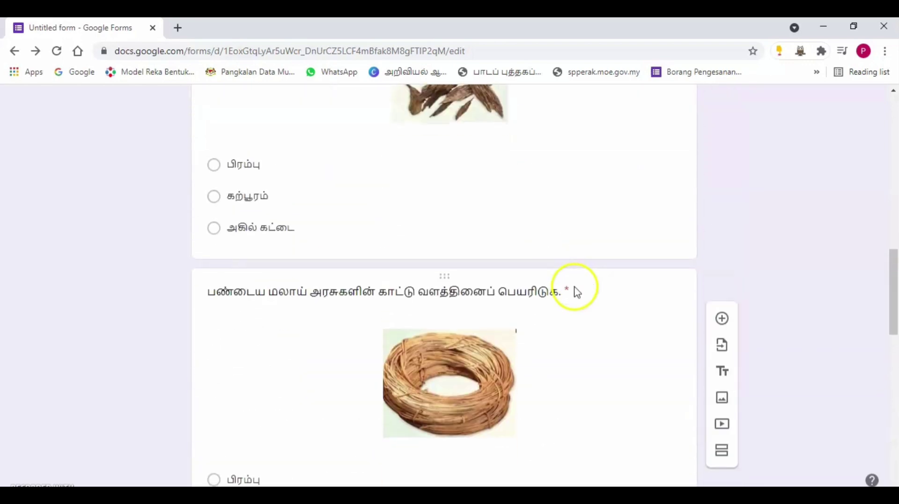
{"action": "scroll", "coordinate": [577, 293], "scroll_direction": "down", "scroll_amount": 9}
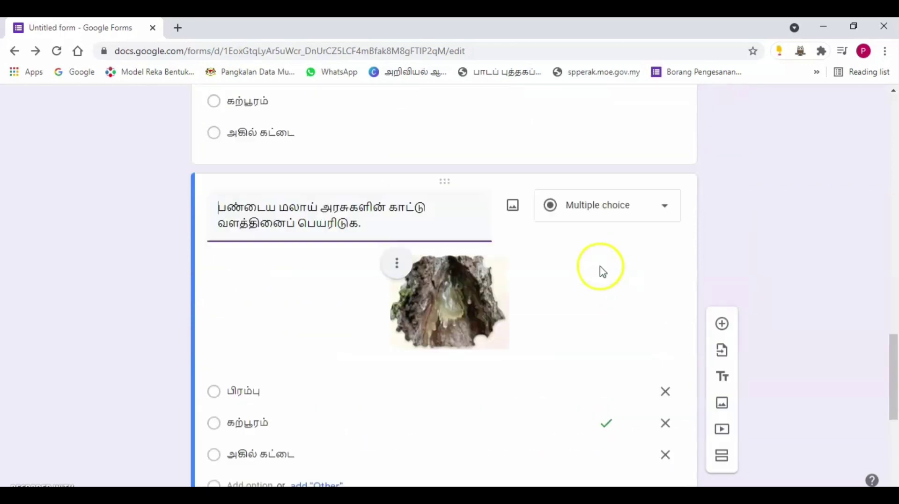
{"action": "scroll", "coordinate": [603, 271], "scroll_direction": "up", "scroll_amount": 12}
{"action": "scroll", "coordinate": [602, 270], "scroll_direction": "down", "scroll_amount": 14}
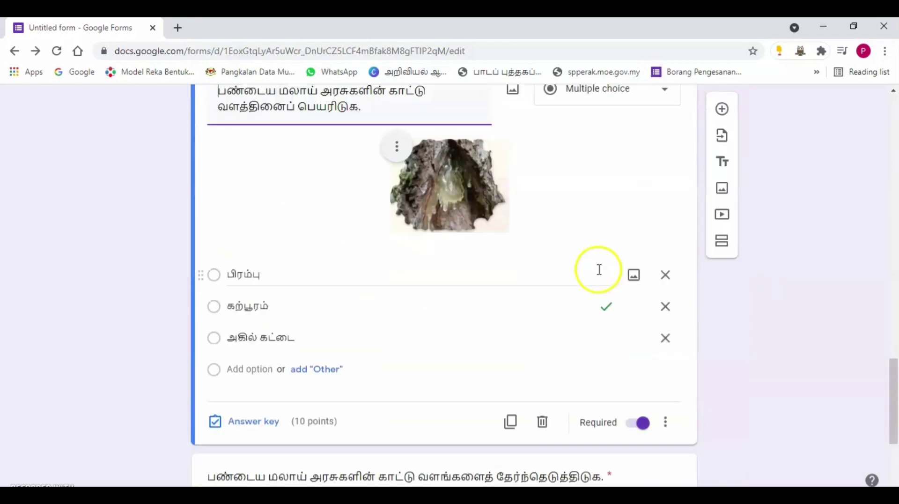
{"action": "scroll", "coordinate": [599, 270], "scroll_direction": "down", "scroll_amount": 4}
{"action": "left_click", "coordinate": [605, 308]}
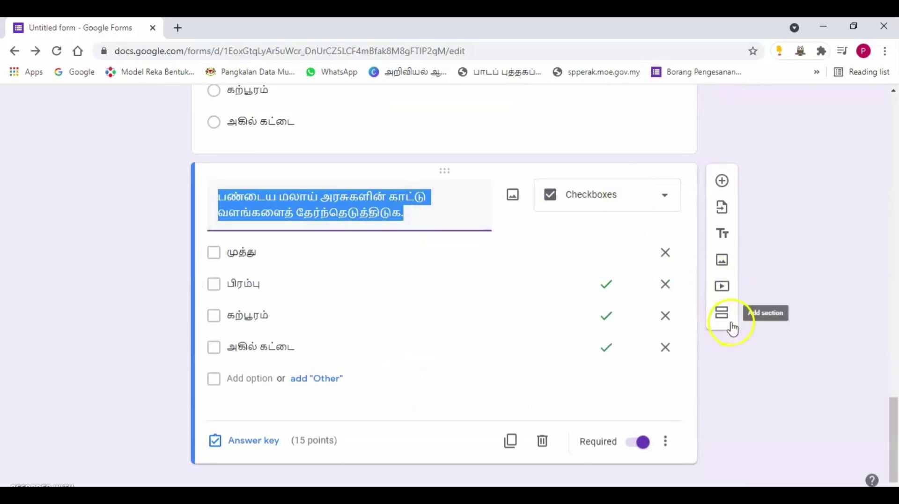
{"action": "left_click", "coordinate": [468, 253]}
{"action": "left_click", "coordinate": [433, 365]}
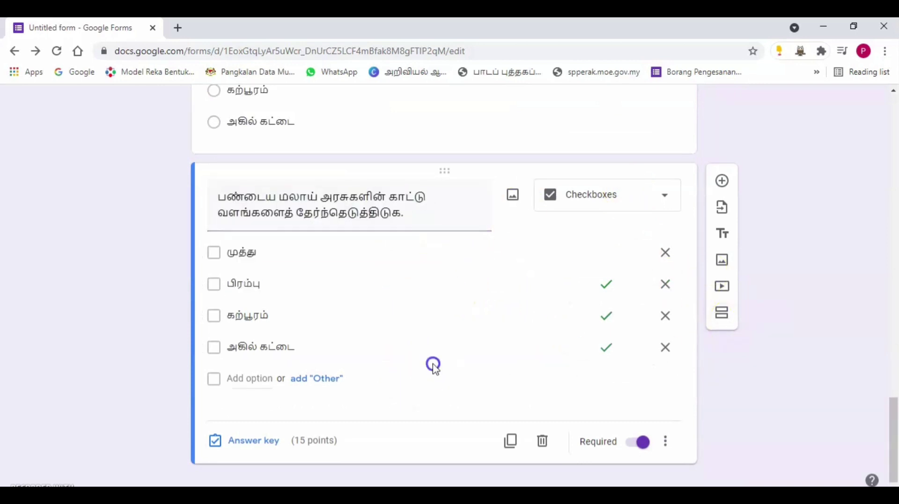
Set the form's header to the Work and School theme image of an open book with heart-shaped pages.
{"action": "scroll", "coordinate": [369, 384], "scroll_direction": "up", "scroll_amount": 15}
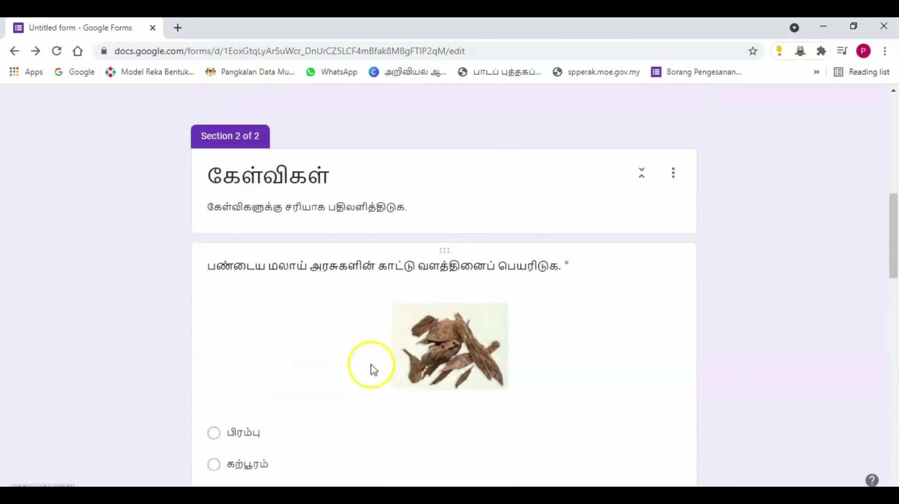
{"action": "scroll", "coordinate": [374, 369], "scroll_direction": "up", "scroll_amount": 15}
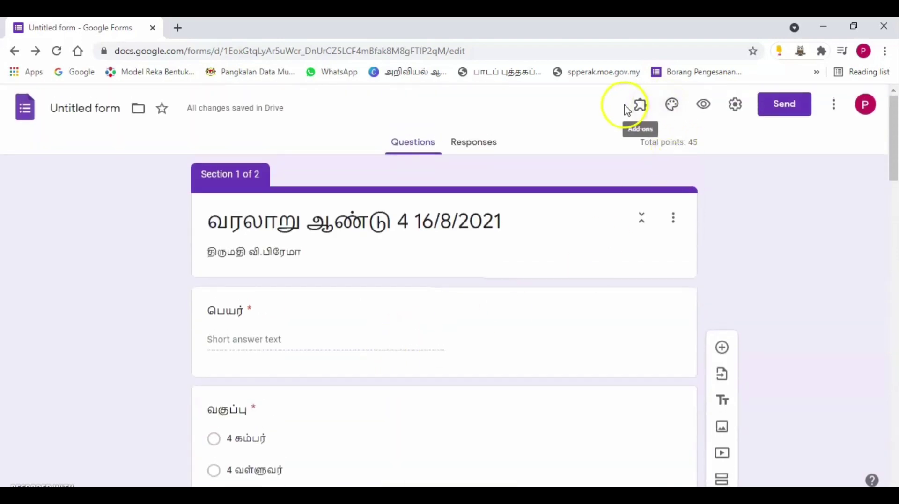
{"action": "left_click", "coordinate": [675, 107]}
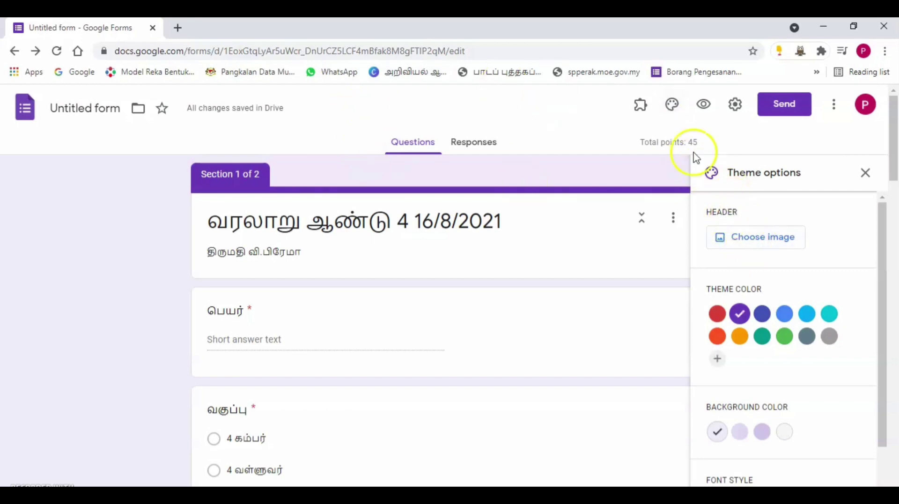
{"action": "left_click", "coordinate": [752, 240]}
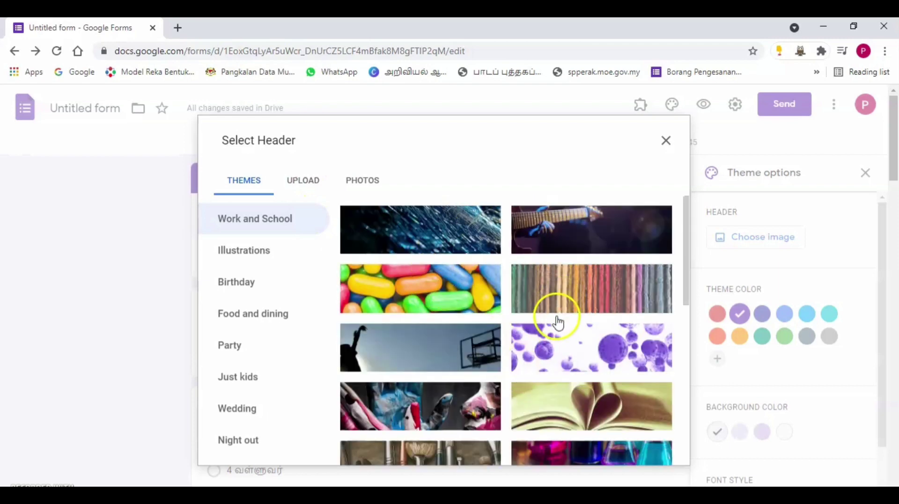
{"action": "scroll", "coordinate": [572, 422], "scroll_direction": "down", "scroll_amount": 10}
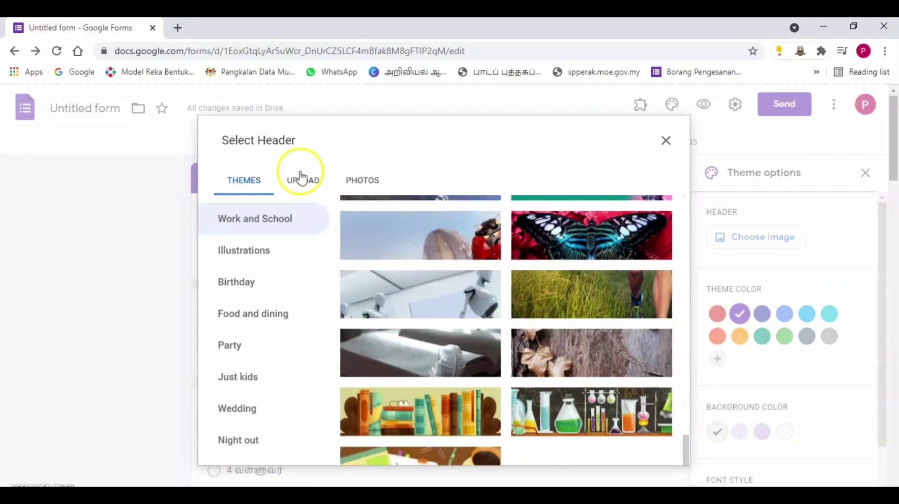
{"action": "left_click", "coordinate": [304, 180]}
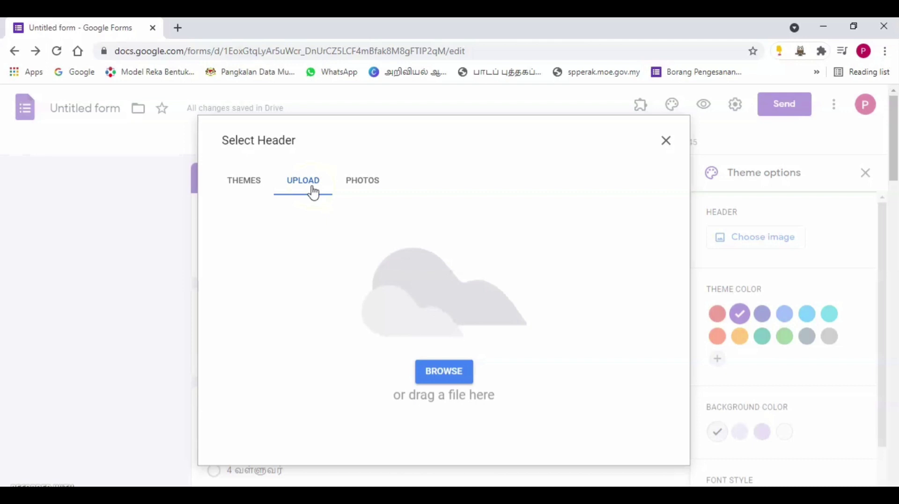
{"action": "left_click", "coordinate": [248, 191]}
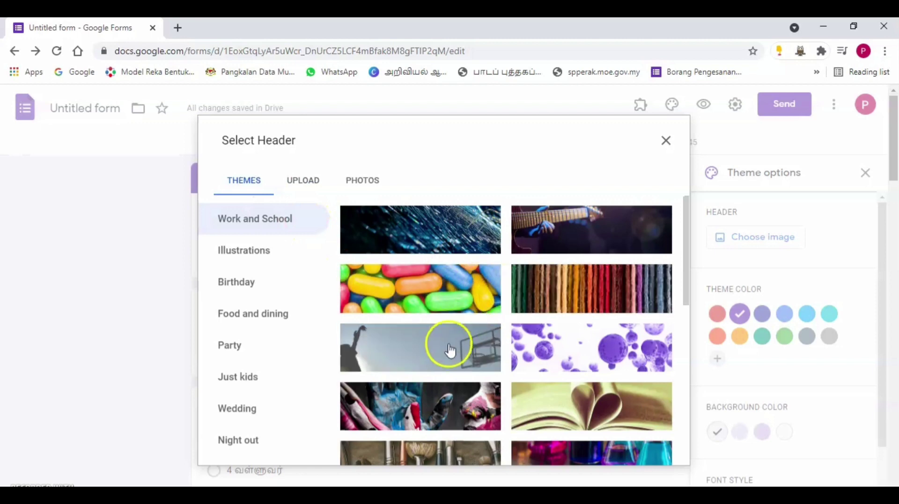
{"action": "left_click", "coordinate": [547, 403]}
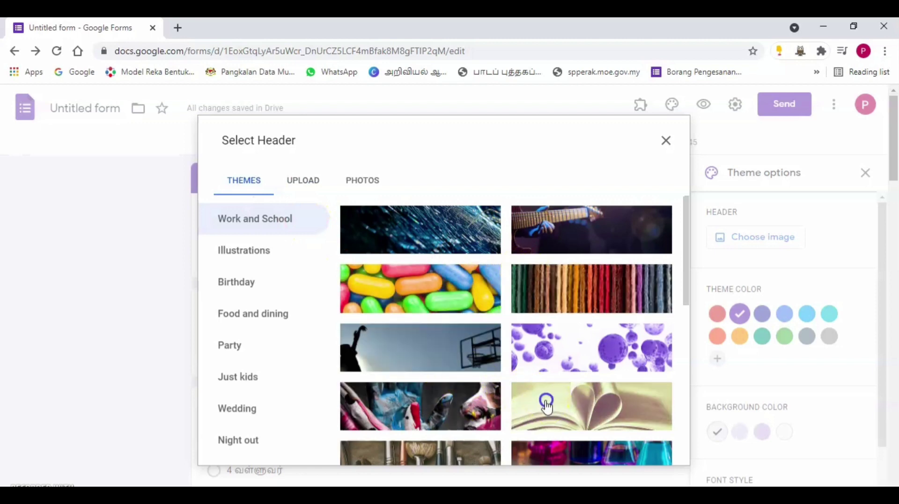
{"action": "left_click", "coordinate": [660, 449]}
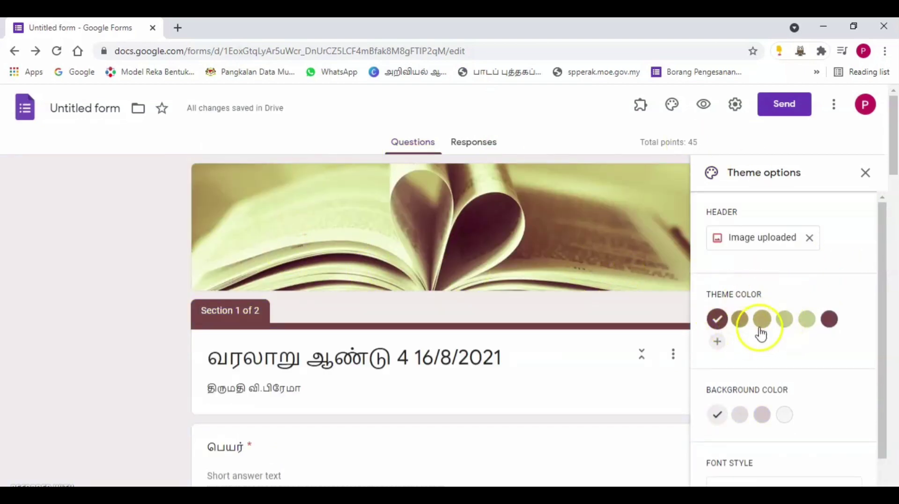
Set the theme color to the third swatch, light khaki, and the background color to its Dark #e6e1cb shade.
{"action": "left_click", "coordinate": [739, 322]}
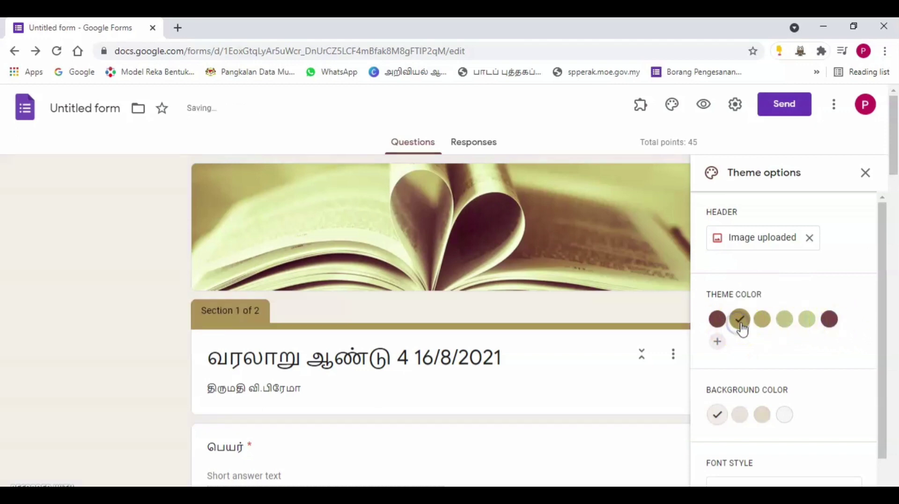
{"action": "left_click", "coordinate": [768, 328]}
{"action": "scroll", "coordinate": [800, 291], "scroll_direction": "down", "scroll_amount": 1}
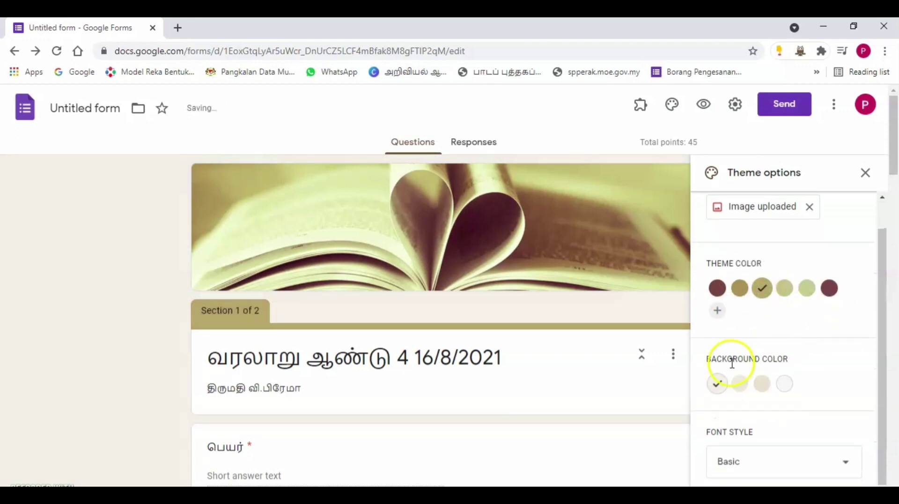
{"action": "left_click", "coordinate": [761, 383]}
{"action": "scroll", "coordinate": [820, 328], "scroll_direction": "down", "scroll_amount": 5}
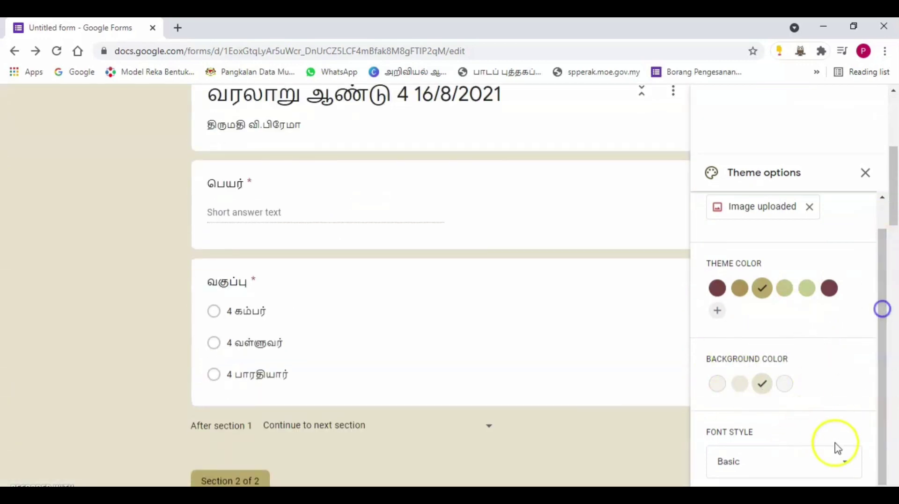
Try the Playful font style for the form and switch it back to Basic.
{"action": "left_click", "coordinate": [829, 465]}
{"action": "scroll", "coordinate": [786, 457], "scroll_direction": "down", "scroll_amount": 1}
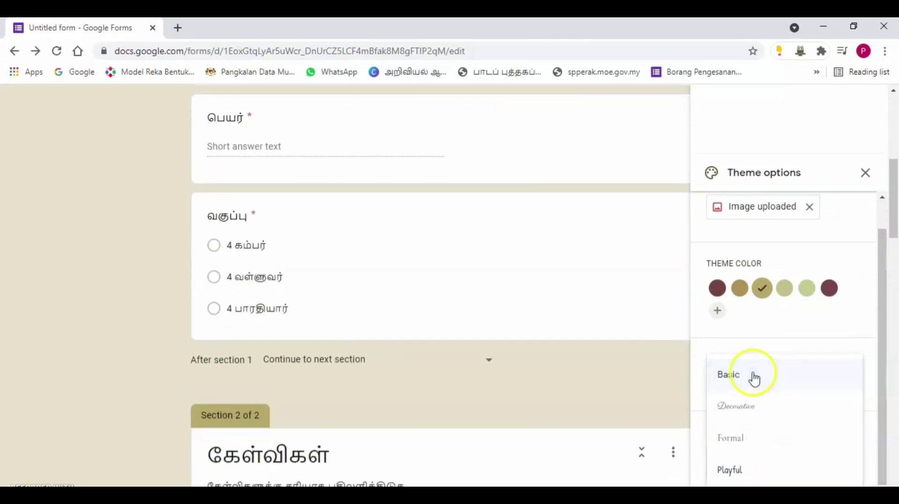
{"action": "left_click", "coordinate": [759, 470]}
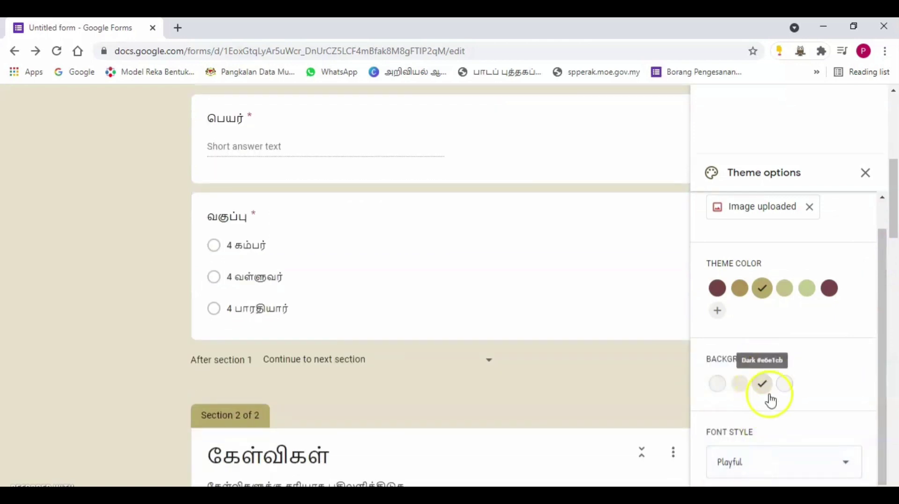
{"action": "left_click", "coordinate": [786, 457]}
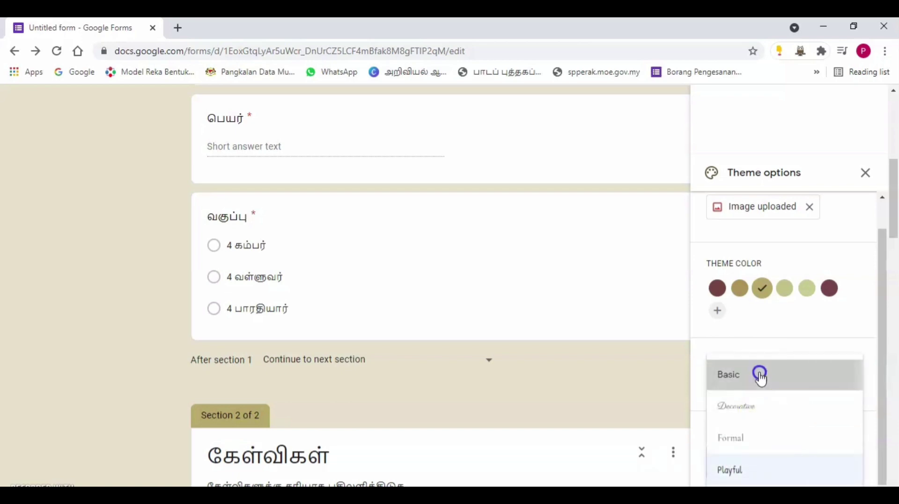
{"action": "left_click", "coordinate": [759, 373]}
Close the theme options and review the themed form from its header down to the checkbox question.
{"action": "scroll", "coordinate": [823, 337], "scroll_direction": "down", "scroll_amount": 3}
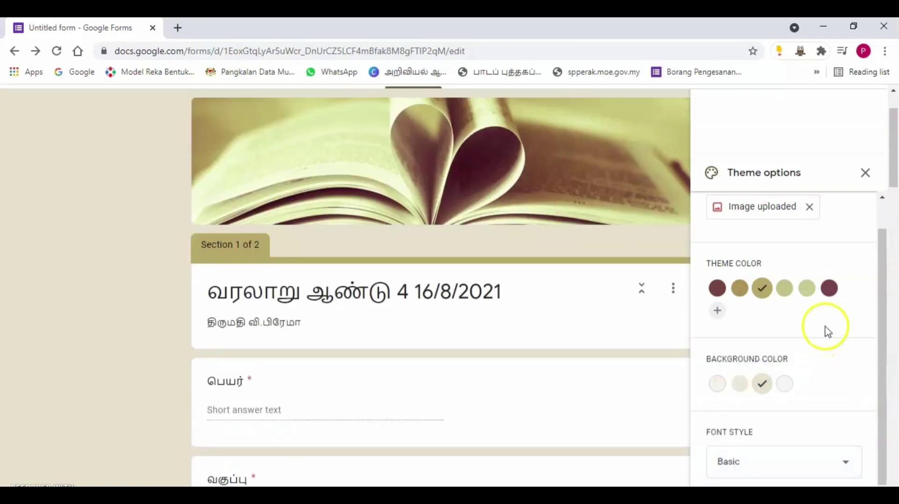
{"action": "scroll", "coordinate": [884, 369], "scroll_direction": "up", "scroll_amount": 1}
{"action": "scroll", "coordinate": [896, 375], "scroll_direction": "down", "scroll_amount": 8}
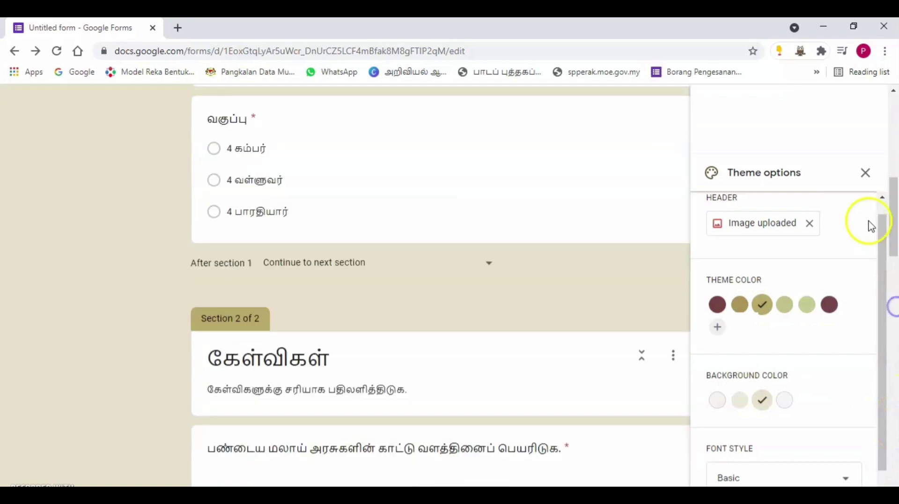
{"action": "left_click", "coordinate": [869, 175]}
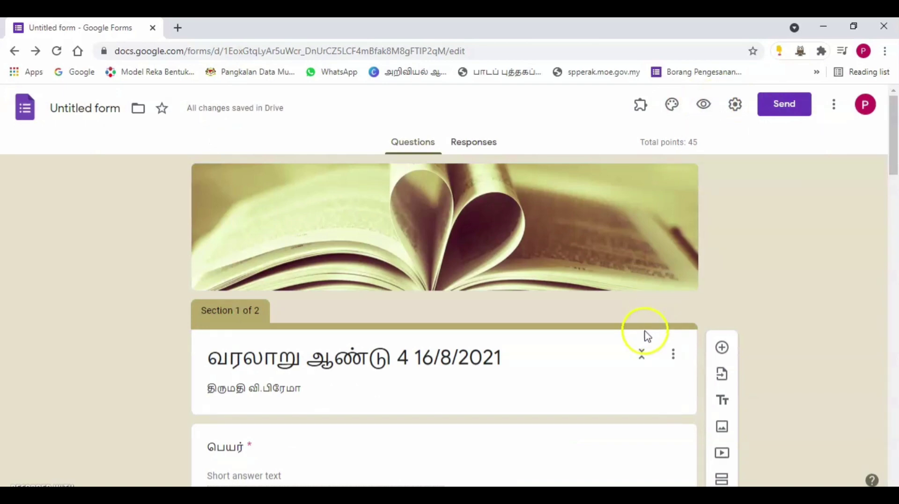
{"action": "scroll", "coordinate": [648, 336], "scroll_direction": "down", "scroll_amount": 15}
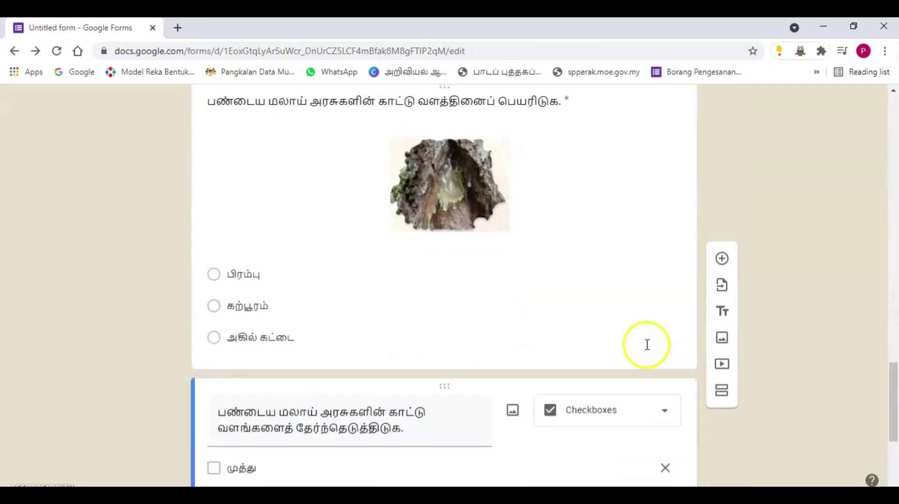
{"action": "scroll", "coordinate": [648, 345], "scroll_direction": "down", "scroll_amount": 5}
{"action": "scroll", "coordinate": [721, 417], "scroll_direction": "down", "scroll_amount": 1}
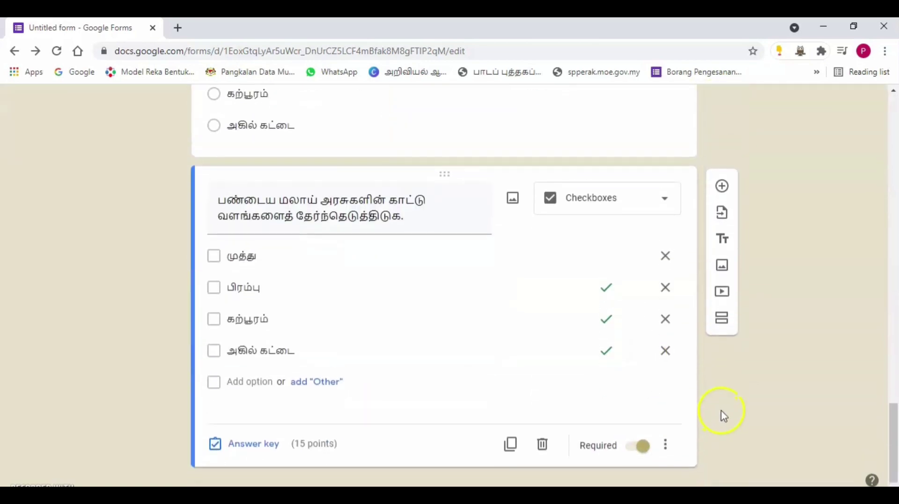
{"action": "scroll", "coordinate": [724, 416], "scroll_direction": "up", "scroll_amount": 20}
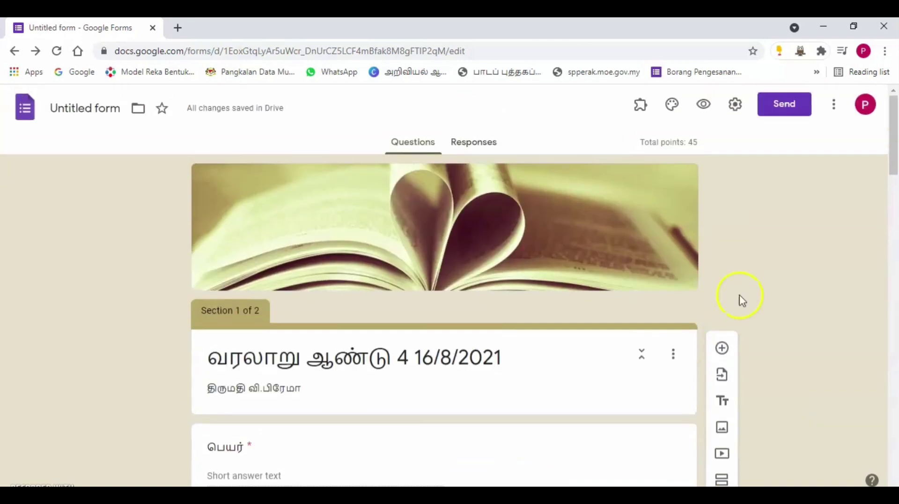
Preview the form and complete its first section with the student's name and class 4 கம்பர், continuing to the questions.
{"action": "left_click", "coordinate": [704, 109]}
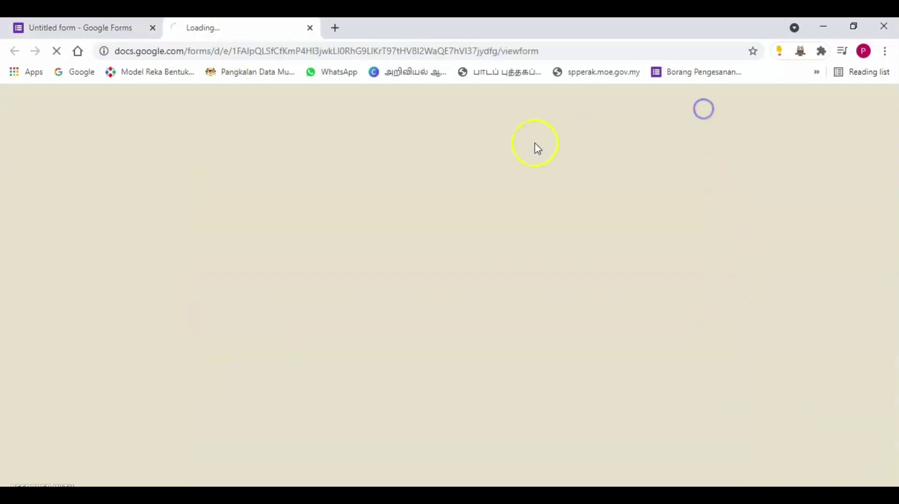
{"action": "scroll", "coordinate": [478, 262], "scroll_direction": "down", "scroll_amount": 3}
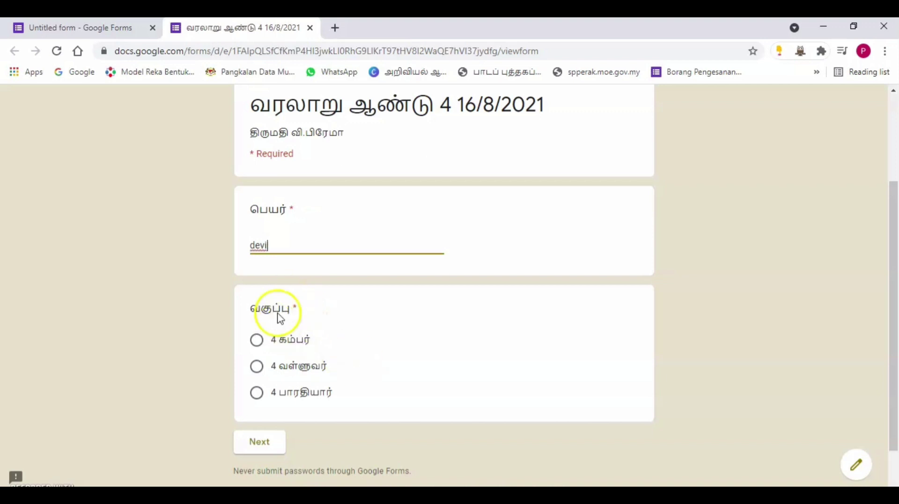
{"action": "left_click", "coordinate": [256, 340]}
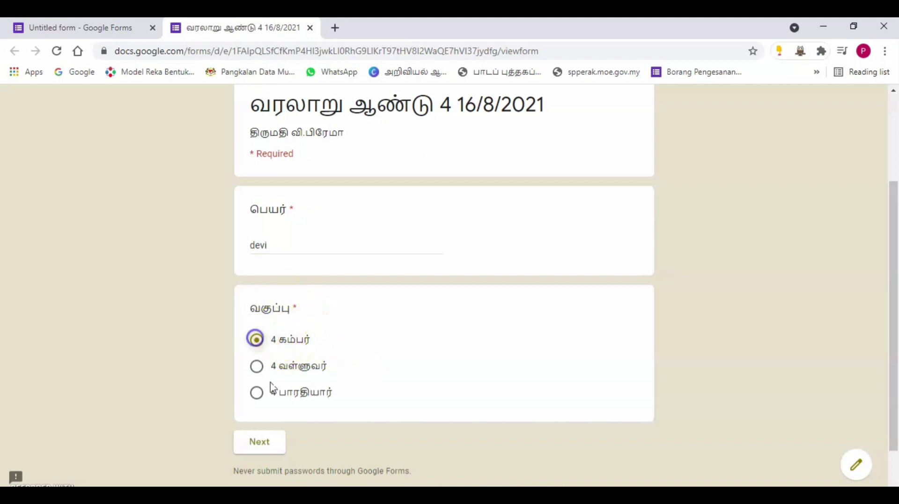
{"action": "left_click", "coordinate": [260, 443]}
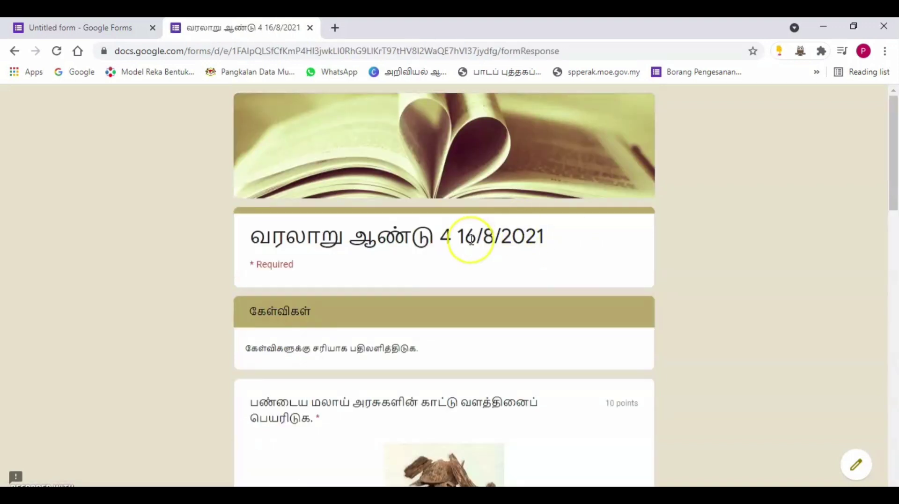
Answer the wood-chip image question with அகில் கட்டை and both the rattan and tree-resin image questions with பிரம்பு.
{"action": "scroll", "coordinate": [472, 237], "scroll_direction": "down", "scroll_amount": 3}
{"action": "scroll", "coordinate": [472, 239], "scroll_direction": "down", "scroll_amount": 1}
{"action": "left_click", "coordinate": [248, 156]}
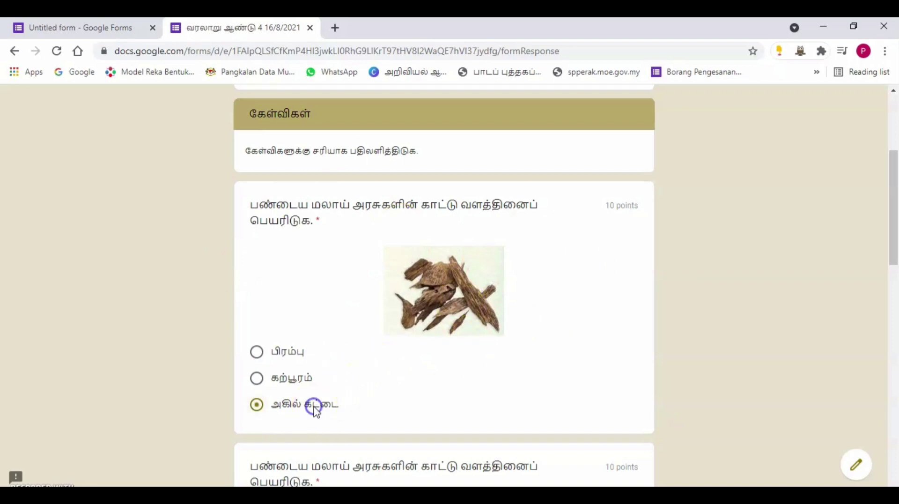
{"action": "scroll", "coordinate": [525, 301], "scroll_direction": "down", "scroll_amount": 5}
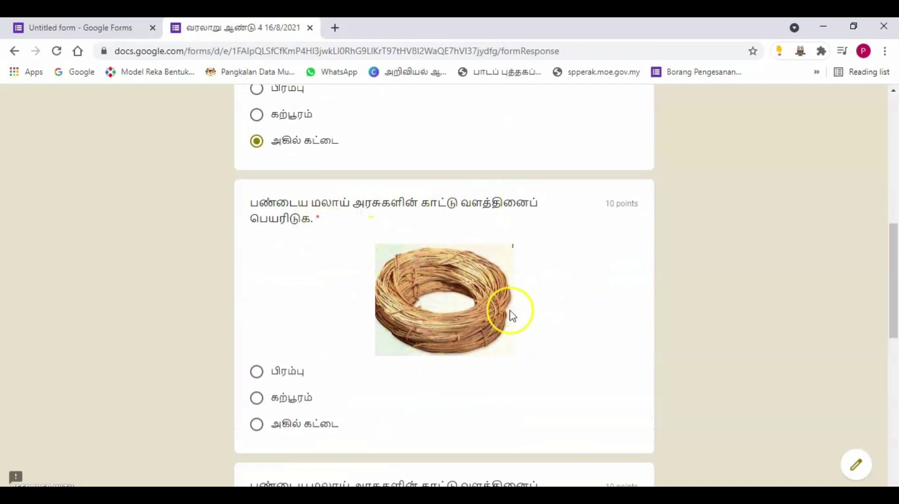
{"action": "left_click", "coordinate": [257, 372]}
{"action": "scroll", "coordinate": [375, 287], "scroll_direction": "down", "scroll_amount": 8}
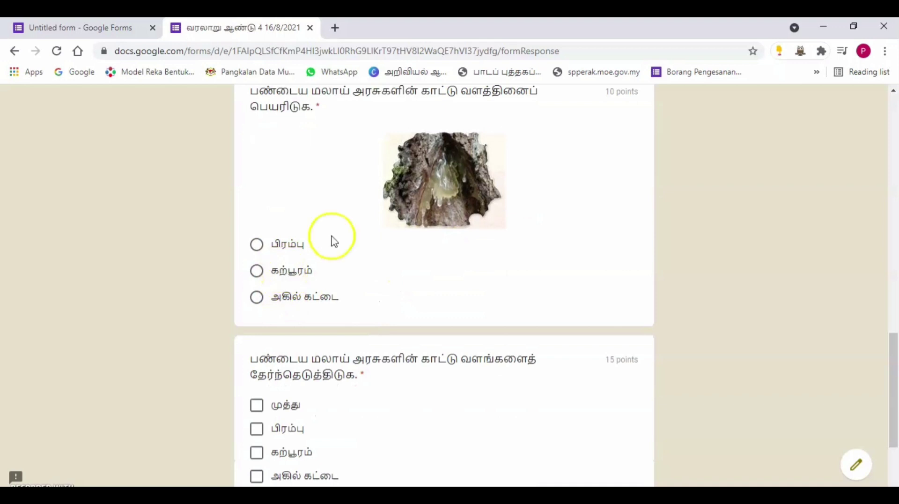
{"action": "left_click", "coordinate": [259, 244]}
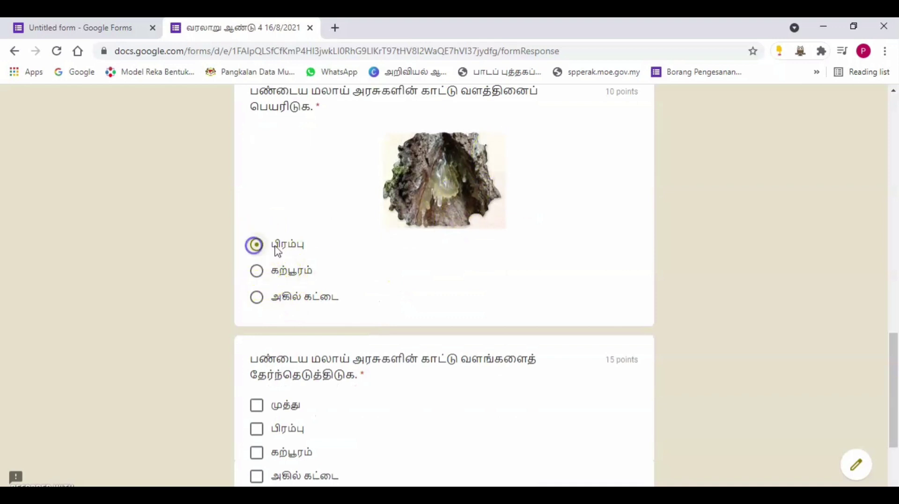
Select பிரம்பு, கற்பூரம் and அகில் கட்டை in the checkbox question and submit the response.
{"action": "scroll", "coordinate": [378, 217], "scroll_direction": "down", "scroll_amount": 3}
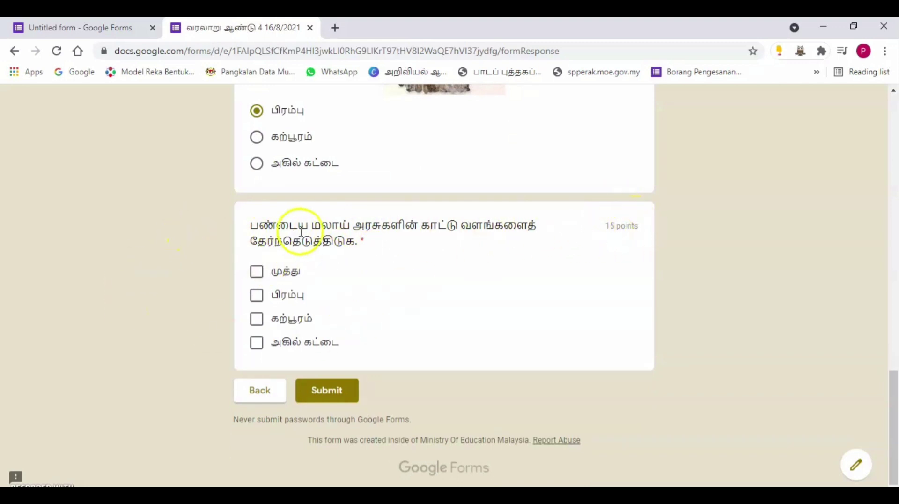
{"action": "left_click", "coordinate": [257, 295]}
{"action": "left_click", "coordinate": [257, 319]}
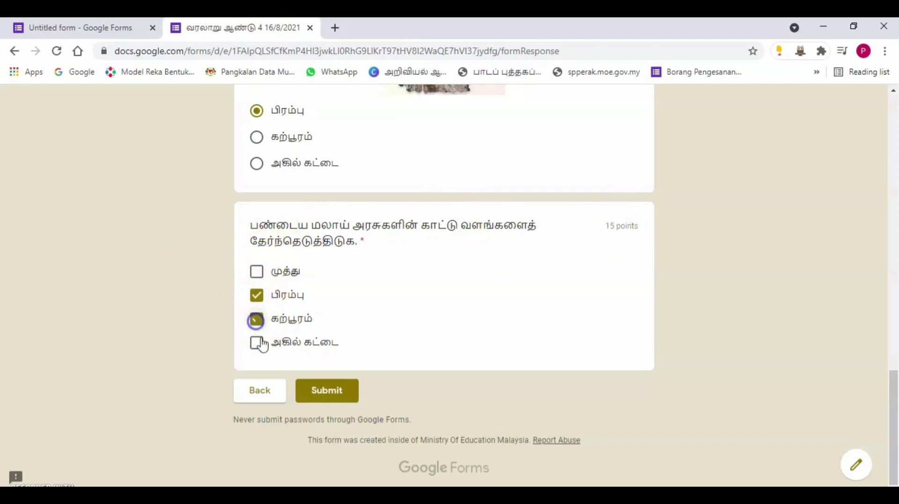
{"action": "left_click", "coordinate": [257, 342]}
{"action": "left_click", "coordinate": [323, 393]}
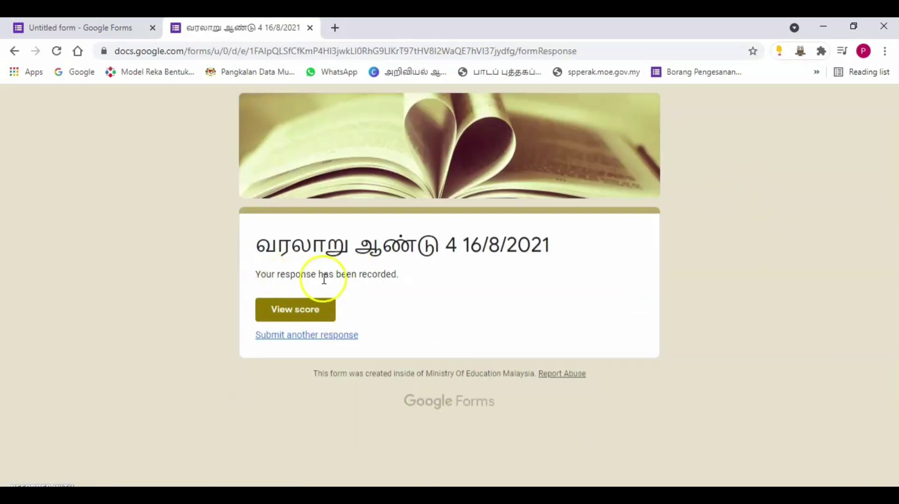
View the submitted response's score and check how the first image question is marked.
{"action": "left_click", "coordinate": [291, 319]}
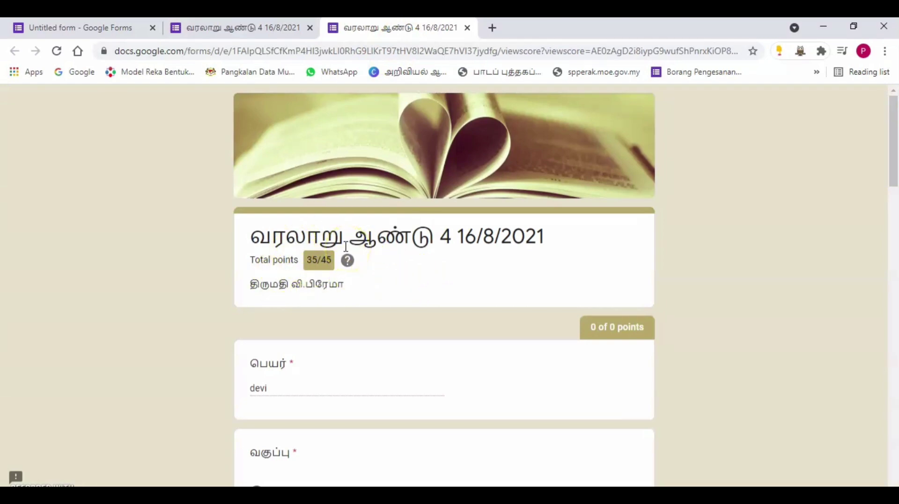
{"action": "scroll", "coordinate": [305, 361], "scroll_direction": "down", "scroll_amount": 12}
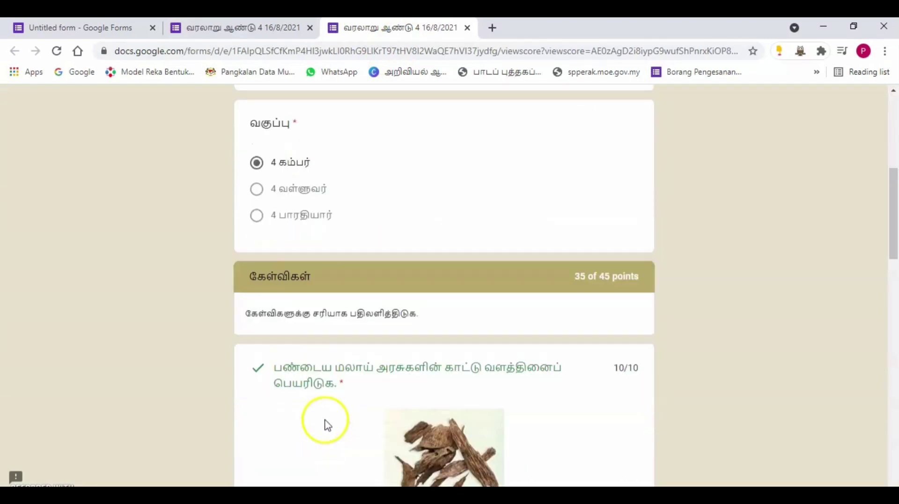
{"action": "scroll", "coordinate": [394, 319], "scroll_direction": "up", "scroll_amount": 3}
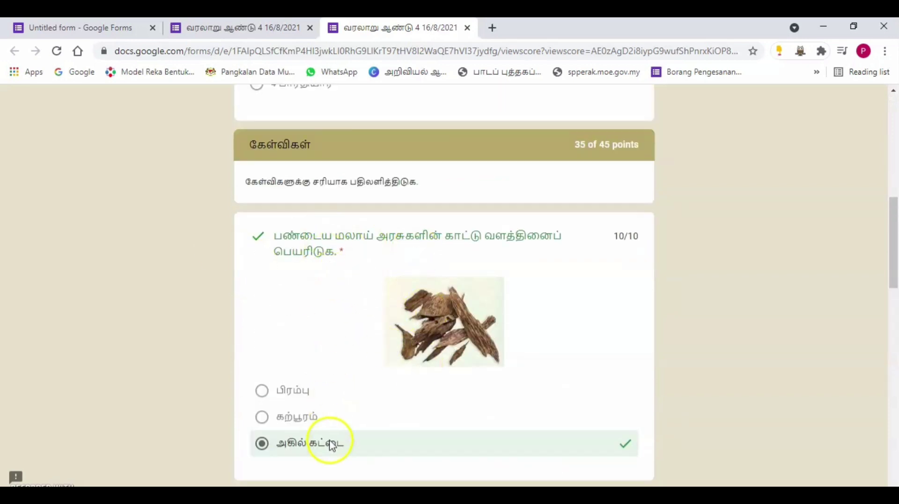
Finish checking the marked answers, return to the form editor, and examine the response summary's insights, frequently missed questions and name responses.
{"action": "scroll", "coordinate": [330, 445], "scroll_direction": "down", "scroll_amount": 7}
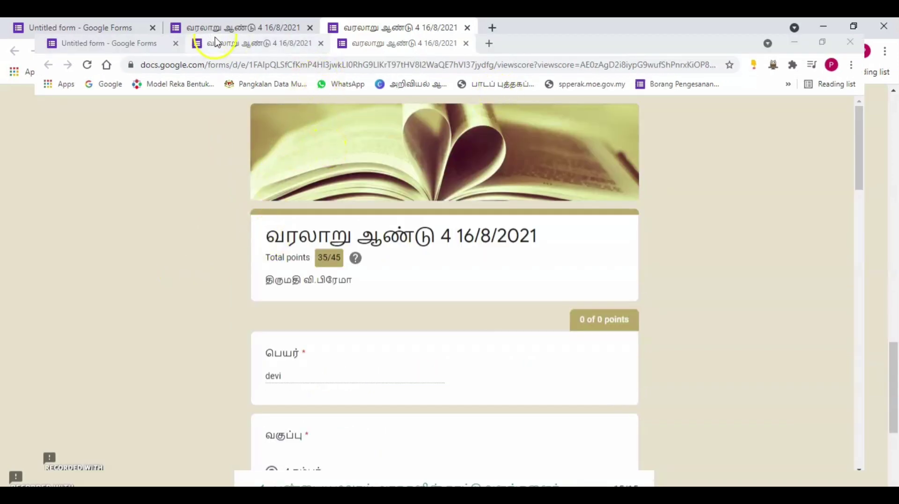
{"action": "left_click", "coordinate": [114, 43]}
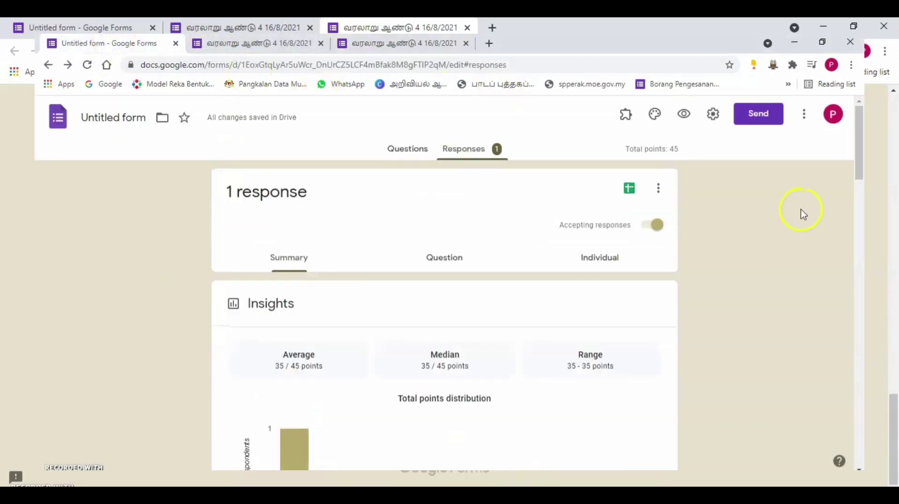
{"action": "left_click", "coordinate": [406, 147]}
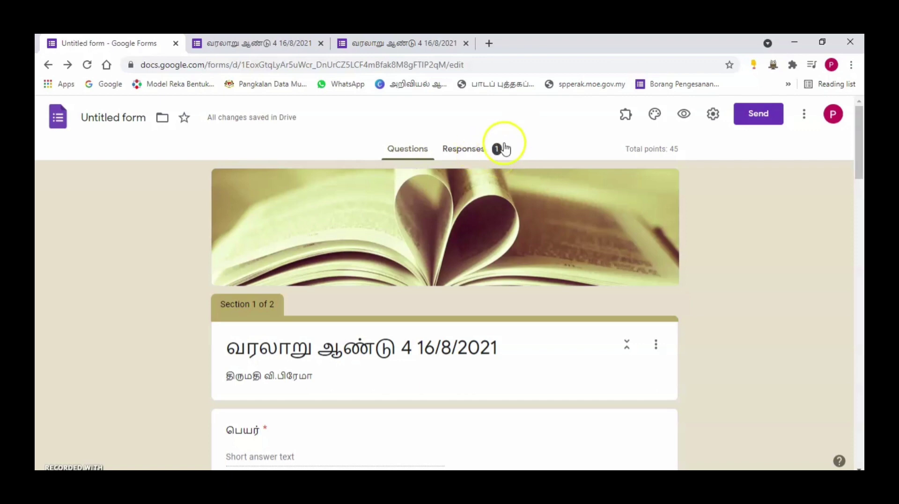
{"action": "left_click", "coordinate": [476, 153]}
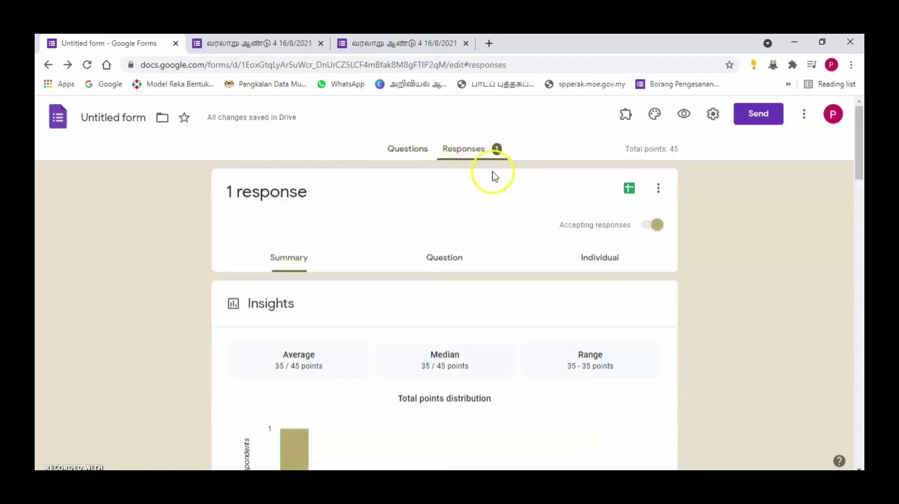
{"action": "scroll", "coordinate": [155, 208], "scroll_direction": "down", "scroll_amount": 4}
{"action": "scroll", "coordinate": [300, 244], "scroll_direction": "down", "scroll_amount": 5}
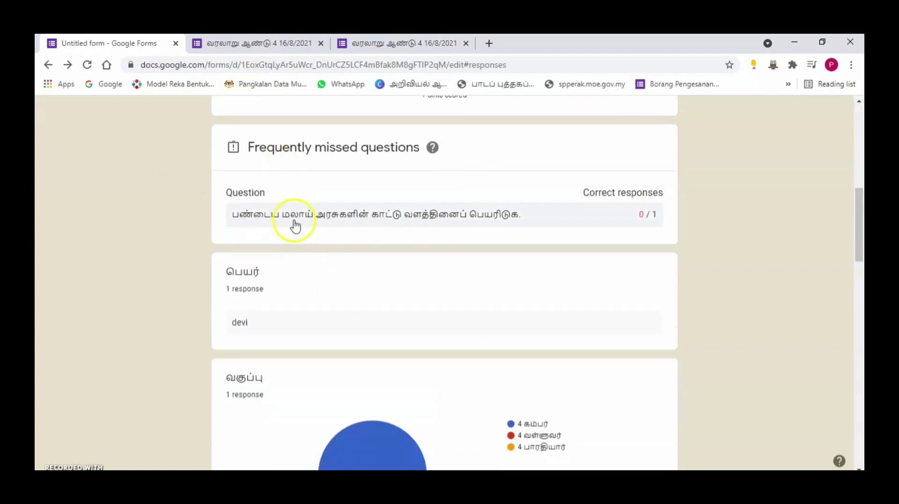
{"action": "scroll", "coordinate": [293, 225], "scroll_direction": "down", "scroll_amount": 3}
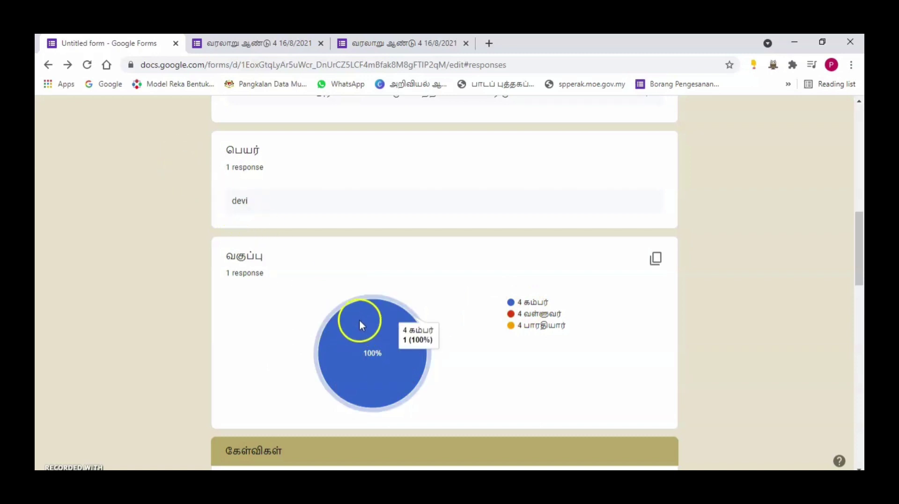
Examine the answer charts for each forest-resource question in the response summary, down to the checkbox question.
{"action": "scroll", "coordinate": [359, 319], "scroll_direction": "down", "scroll_amount": 4}
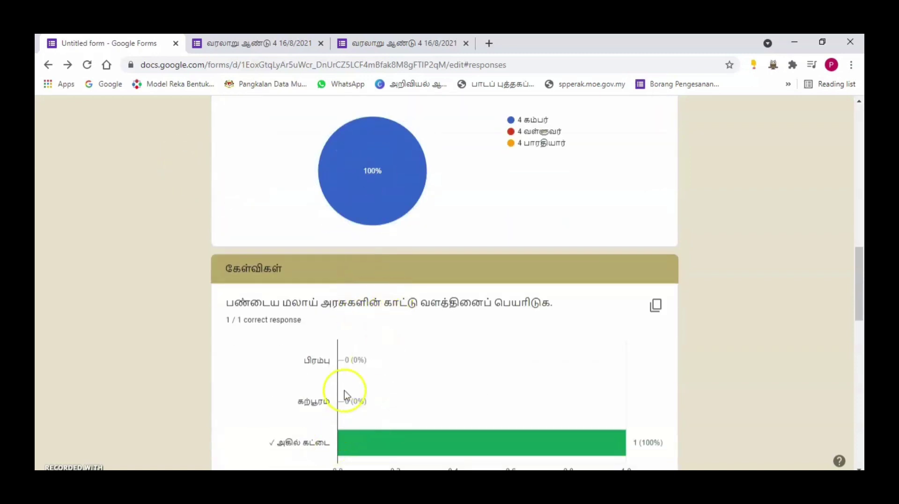
{"action": "scroll", "coordinate": [293, 367], "scroll_direction": "down", "scroll_amount": 4}
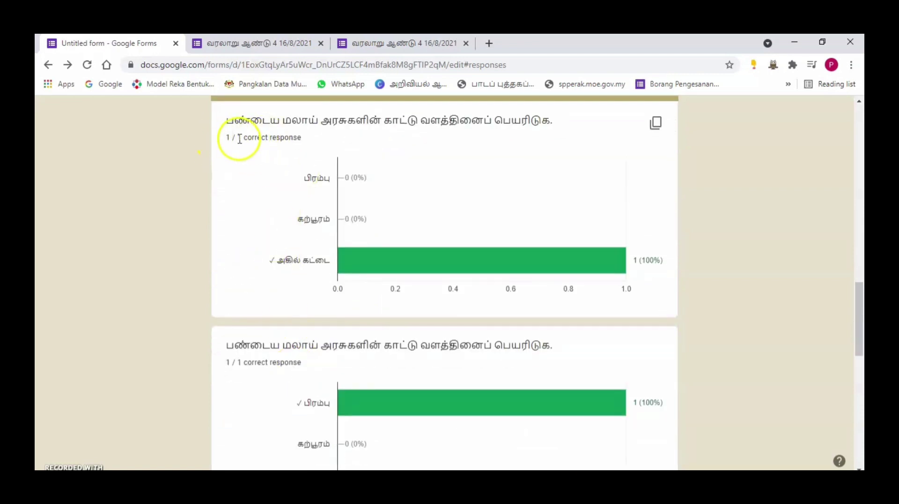
{"action": "scroll", "coordinate": [373, 272], "scroll_direction": "down", "scroll_amount": 5}
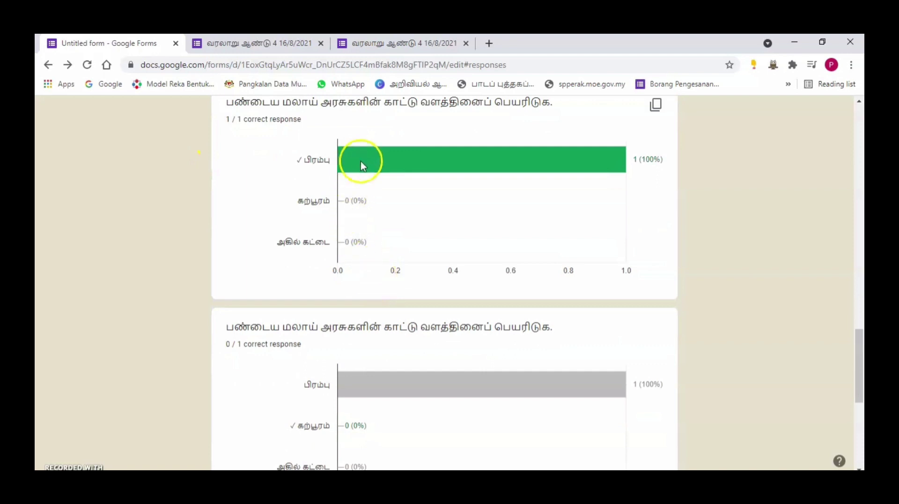
{"action": "scroll", "coordinate": [393, 273], "scroll_direction": "down", "scroll_amount": 3}
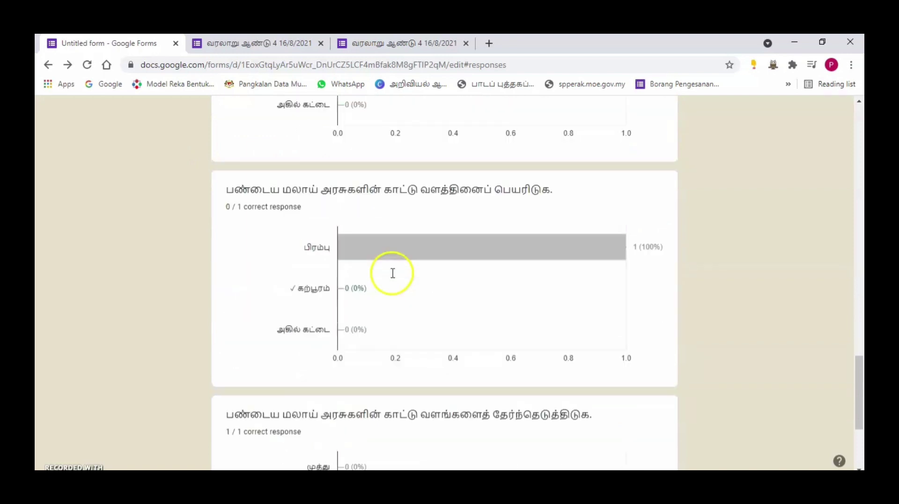
{"action": "scroll", "coordinate": [355, 204], "scroll_direction": "down", "scroll_amount": 1}
{"action": "scroll", "coordinate": [450, 243], "scroll_direction": "down", "scroll_amount": 1}
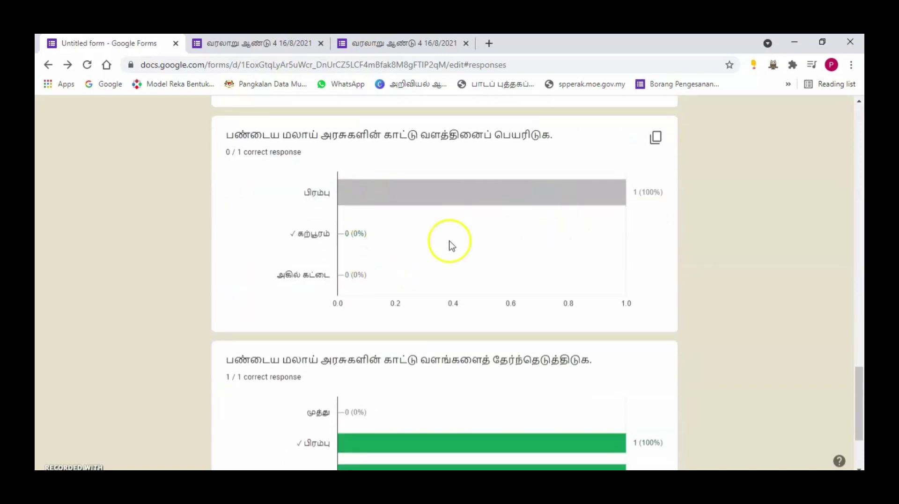
{"action": "scroll", "coordinate": [451, 243], "scroll_direction": "down", "scroll_amount": 3}
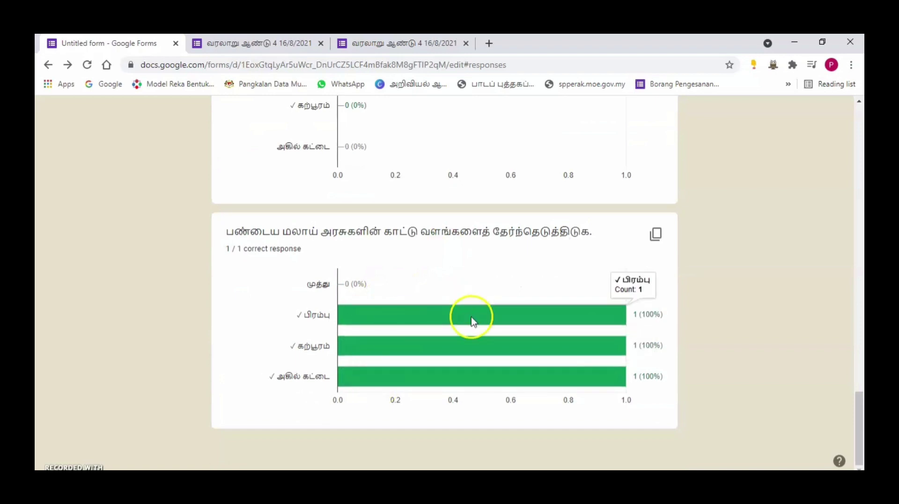
Delete all responses collected by the form and confirm the deletion.
{"action": "scroll", "coordinate": [472, 320], "scroll_direction": "up", "scroll_amount": 20}
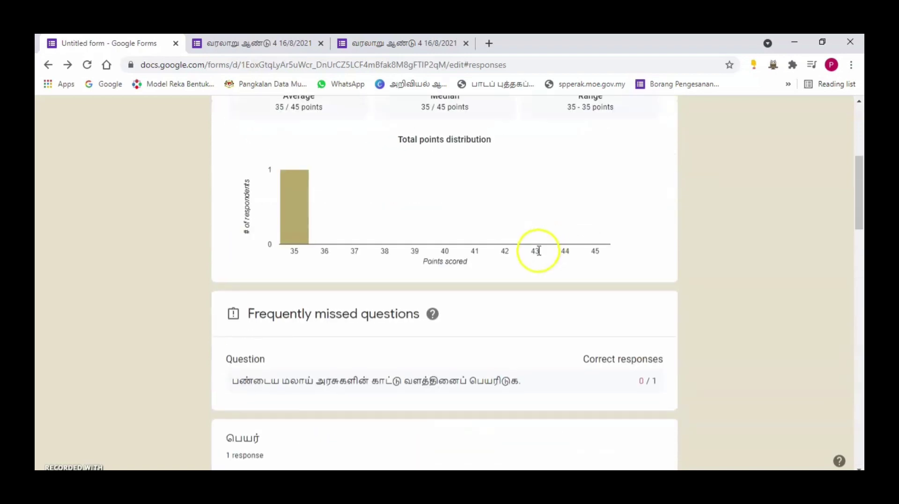
{"action": "scroll", "coordinate": [539, 251], "scroll_direction": "up", "scroll_amount": 6}
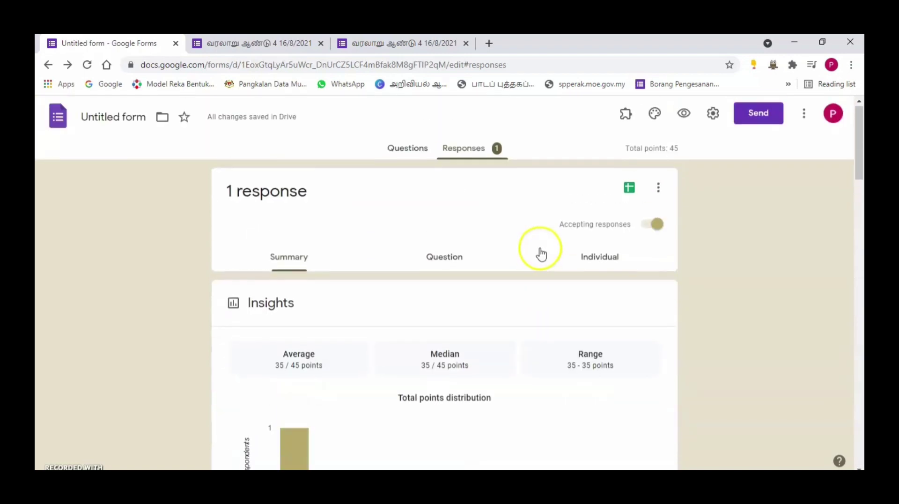
{"action": "left_click", "coordinate": [660, 193]}
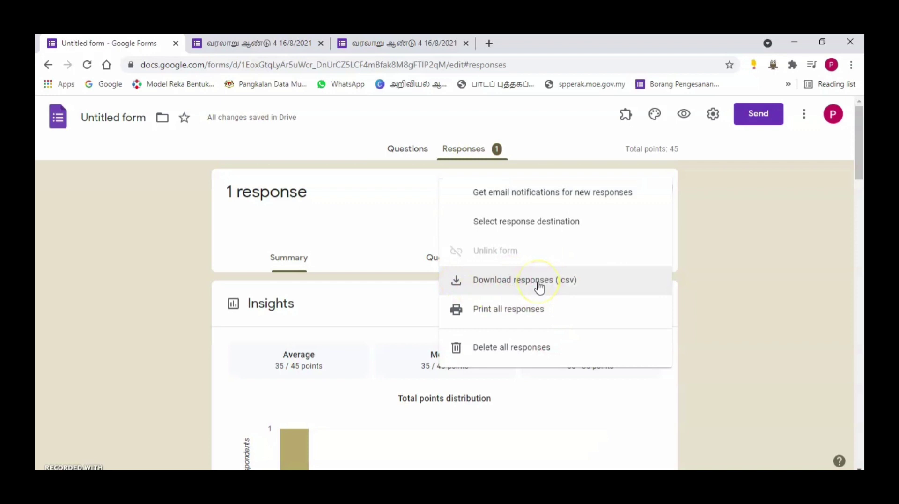
{"action": "left_click", "coordinate": [511, 357]}
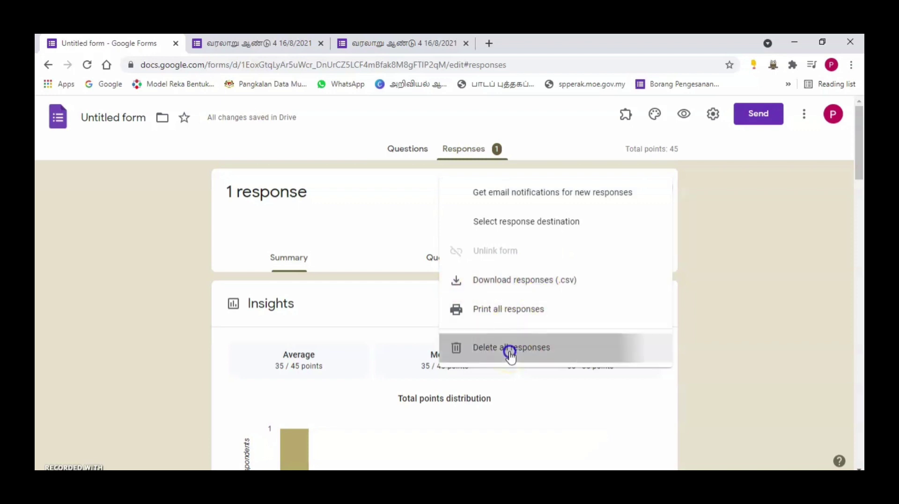
{"action": "left_click", "coordinate": [532, 319]}
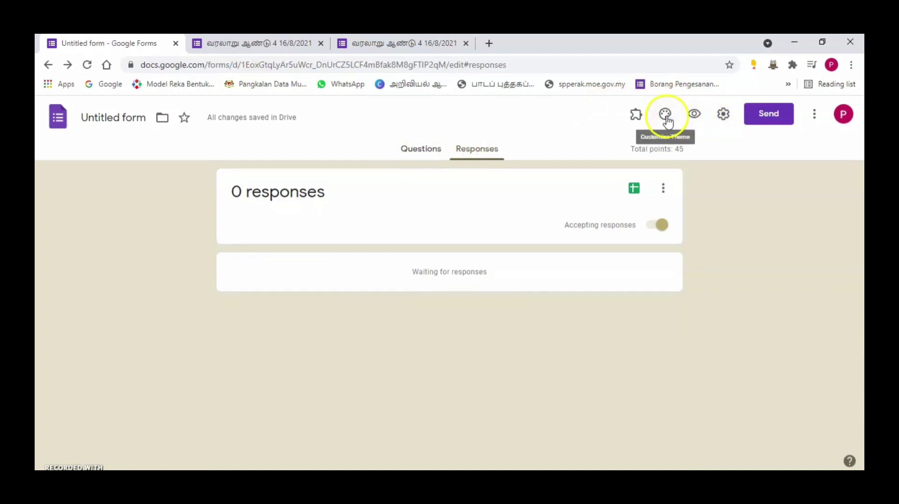
In the form's general settings, remove the restriction to Ministry Of Education Malaysia users and limit respondents to 1 response.
{"action": "left_click", "coordinate": [723, 114]}
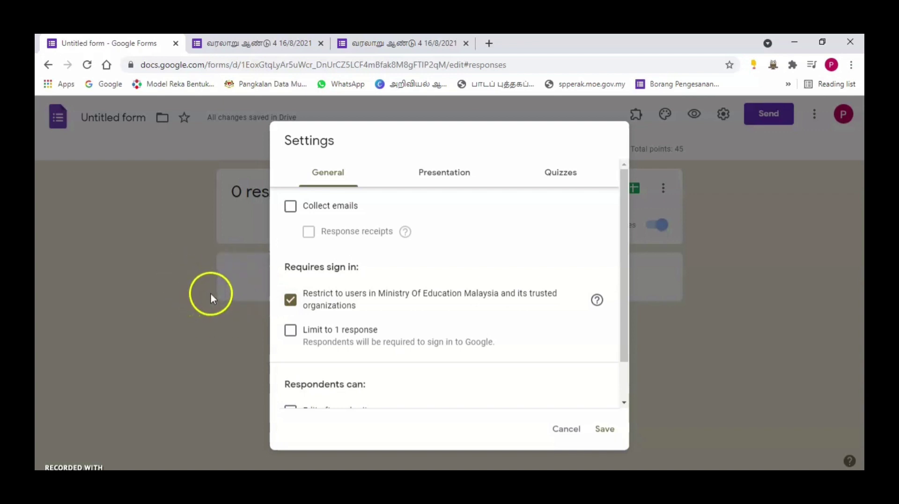
{"action": "left_click", "coordinate": [292, 300]}
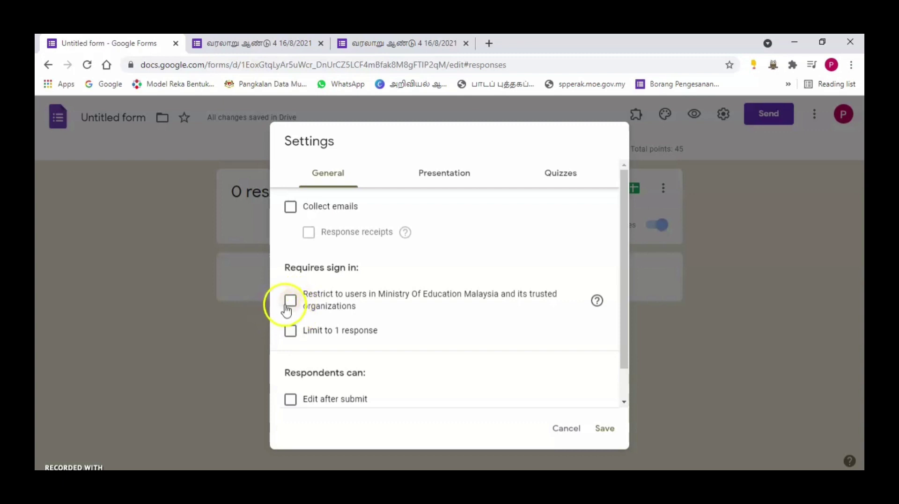
{"action": "left_click", "coordinate": [291, 330]}
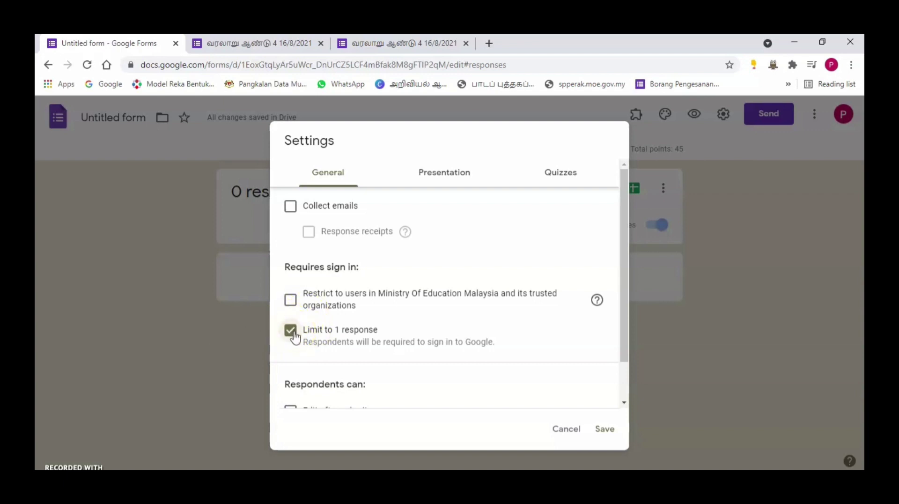
{"action": "scroll", "coordinate": [384, 312], "scroll_direction": "down", "scroll_amount": 1}
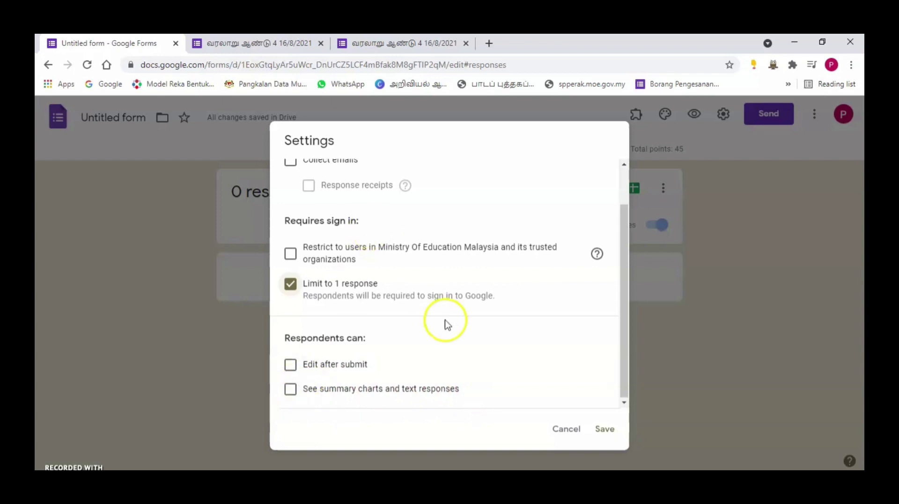
{"action": "scroll", "coordinate": [447, 305], "scroll_direction": "up", "scroll_amount": 2}
Check the form's presentation and quiz options, including grade release and what respondents can see, and save the settings.
{"action": "left_click", "coordinate": [459, 173]}
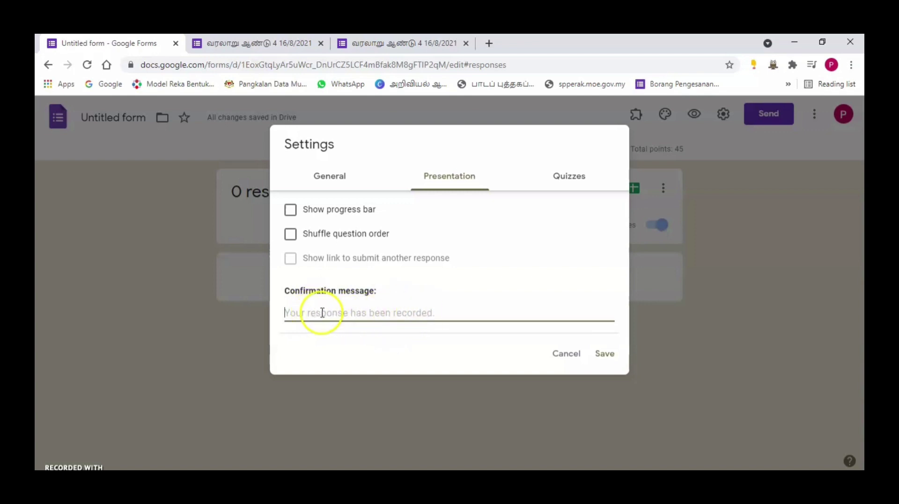
{"action": "left_click", "coordinate": [565, 181]}
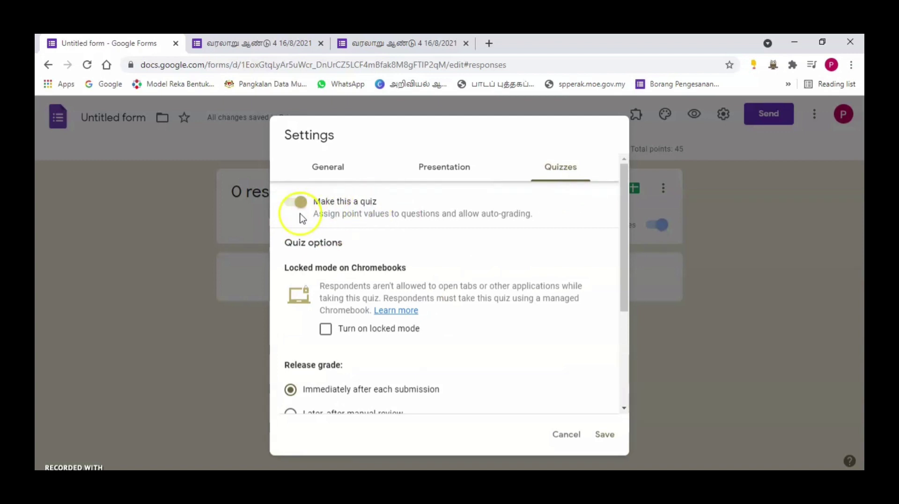
{"action": "scroll", "coordinate": [387, 359], "scroll_direction": "down", "scroll_amount": 3}
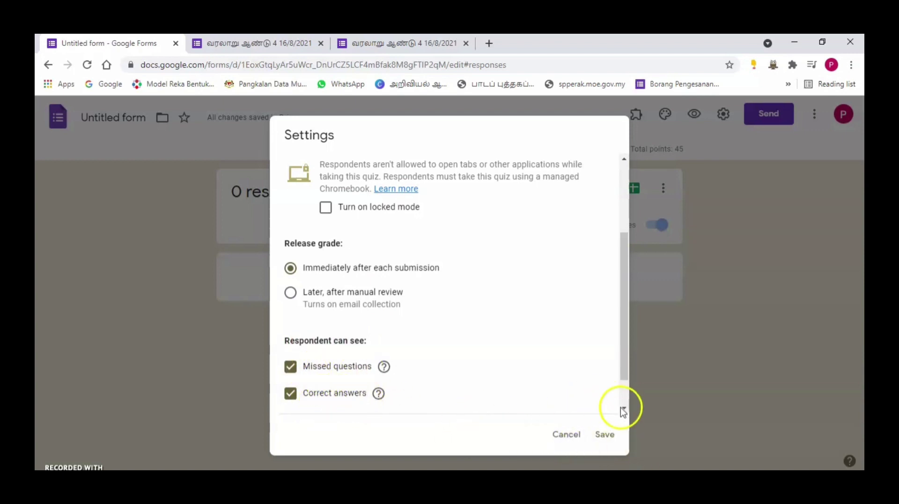
{"action": "left_click", "coordinate": [603, 440]}
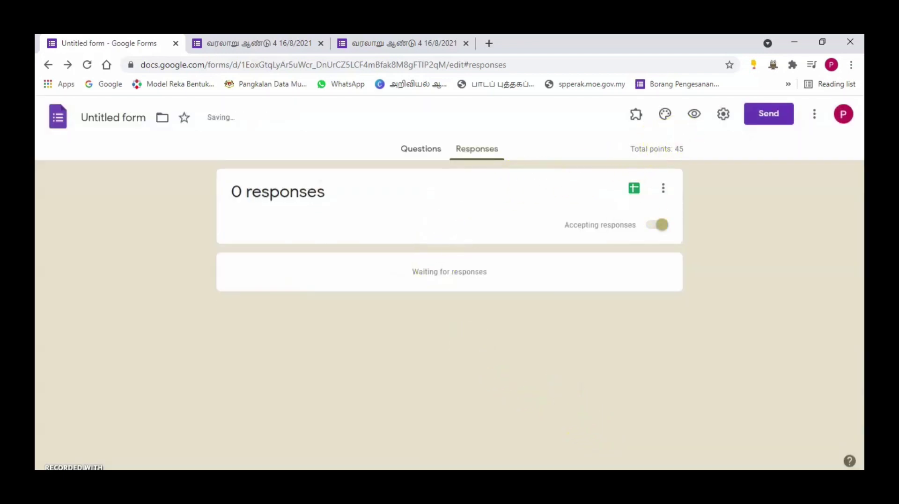
Generate a shortened link for sending the form and copy it to the clipboard.
{"action": "left_click", "coordinate": [773, 125]}
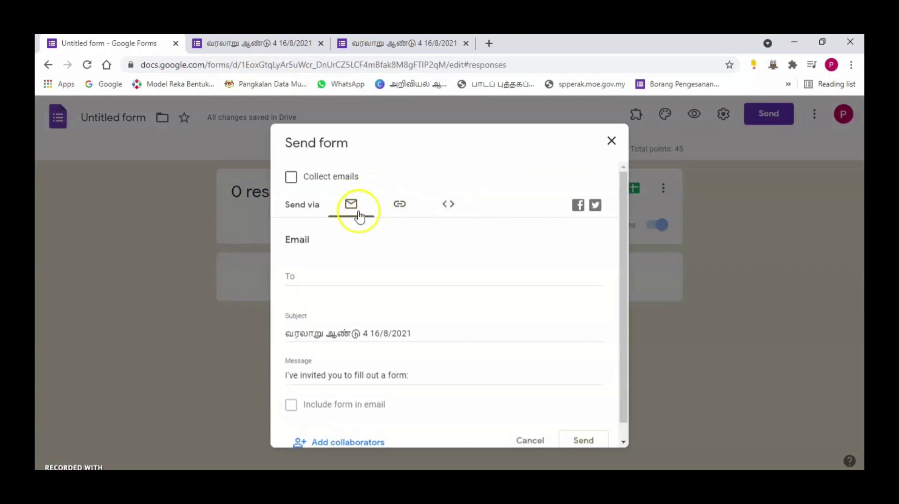
{"action": "left_click", "coordinate": [399, 204]}
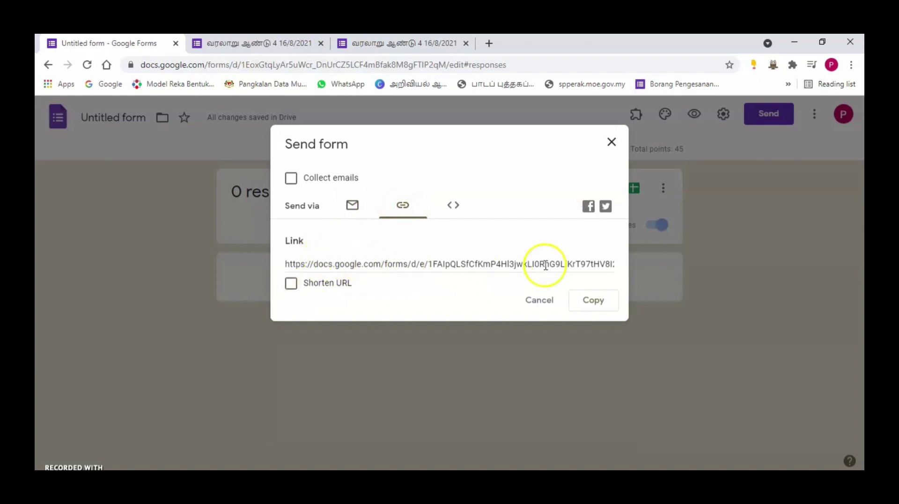
{"action": "left_click", "coordinate": [291, 286]}
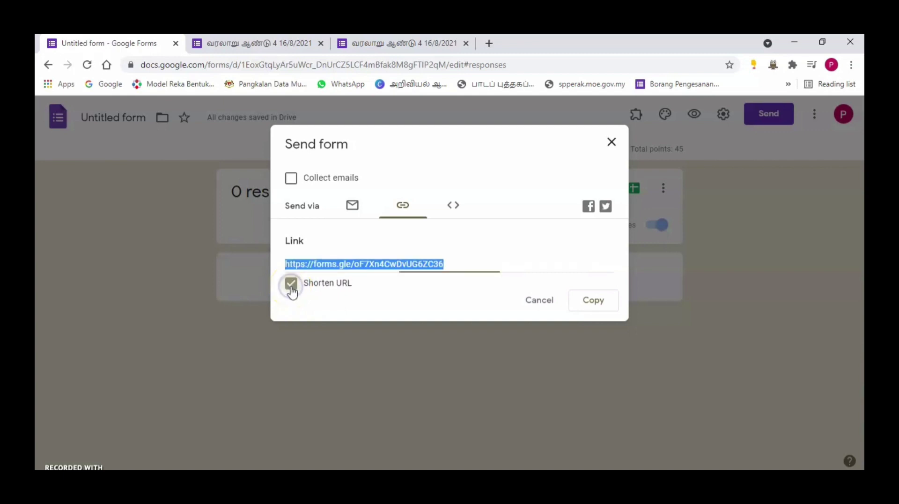
{"action": "left_click", "coordinate": [341, 270]}
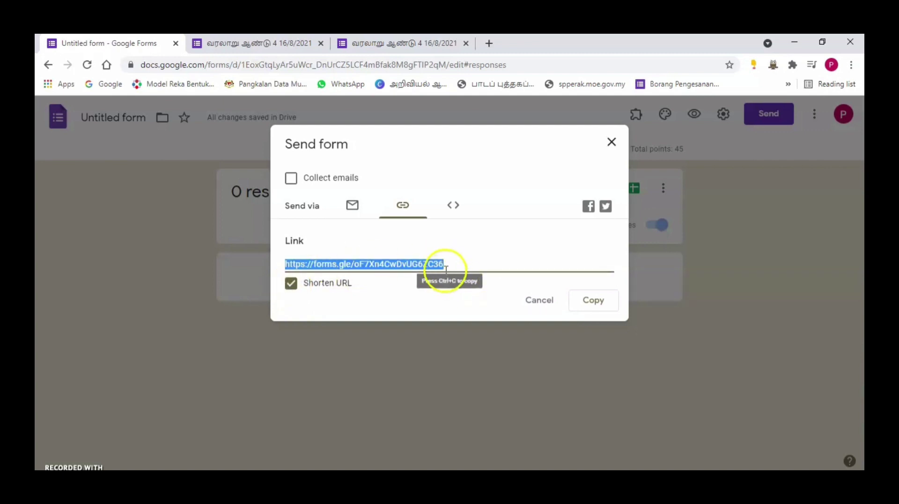
{"action": "left_click", "coordinate": [602, 310]}
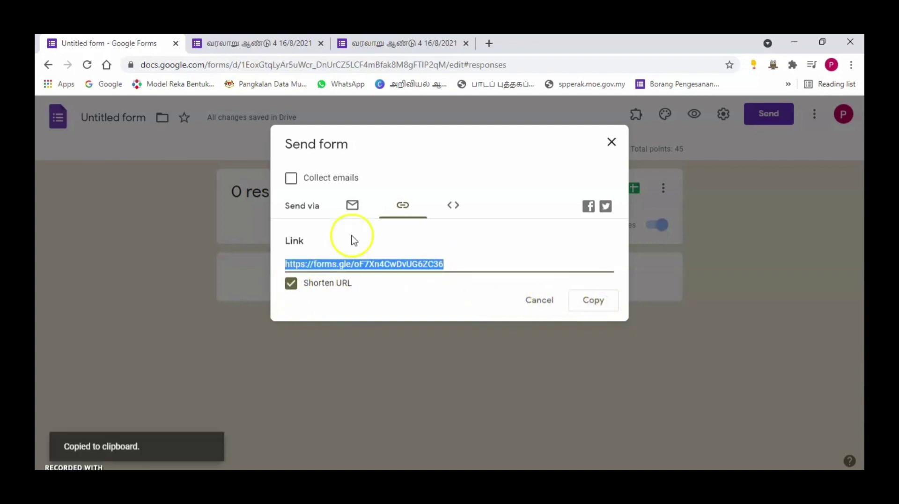